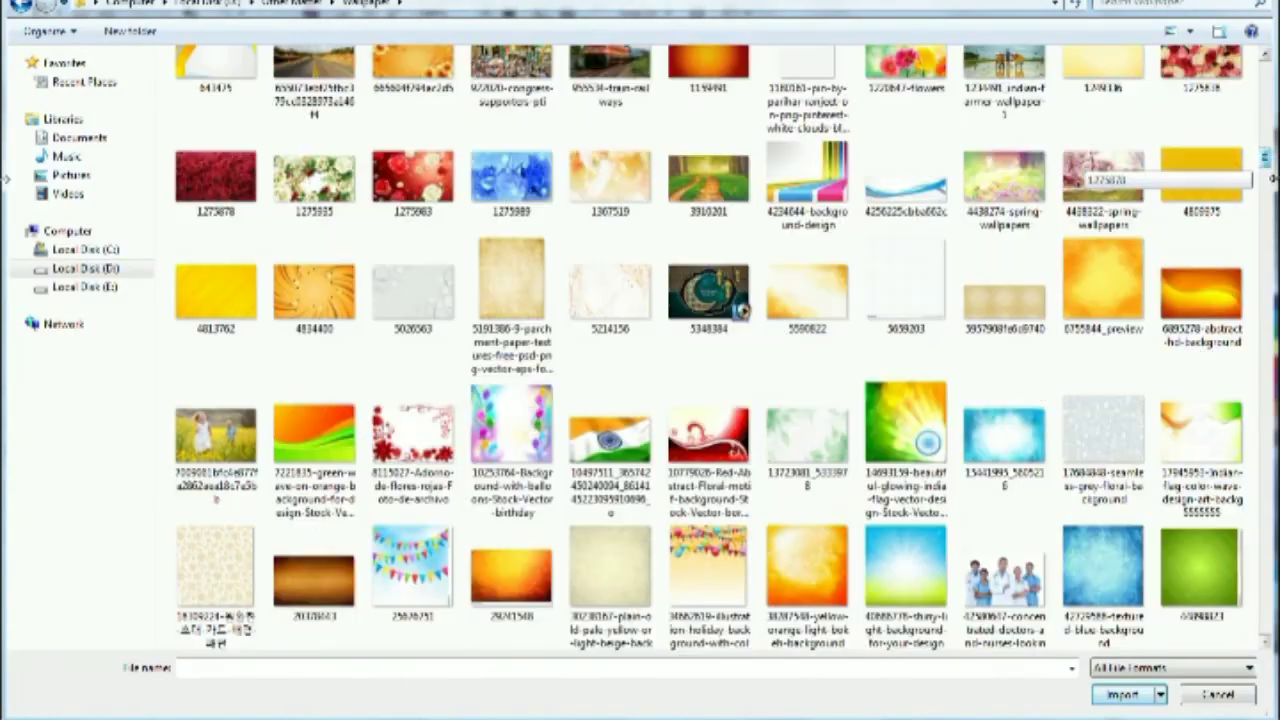
Import the Indian flag colour wave image at about 403 × 301 px and place it inside the page-sized PowerClip frame
{"action": "double_click", "coordinate": [1200, 432]}
{"action": "left_click_drag", "start_coordinate": [531, 388], "coordinate": [297, 217]}
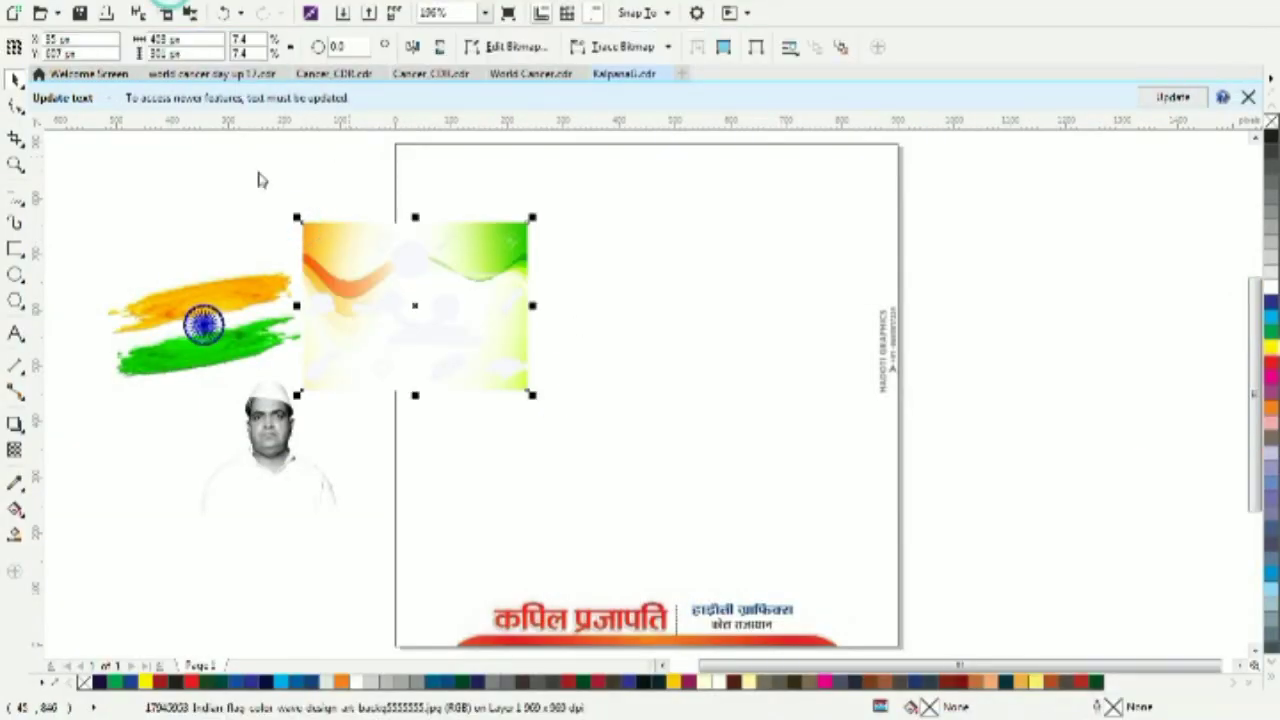
{"action": "left_click", "coordinate": [170, 1]}
{"action": "left_click", "coordinate": [442, 151]}
{"action": "left_click", "coordinate": [645, 218]}
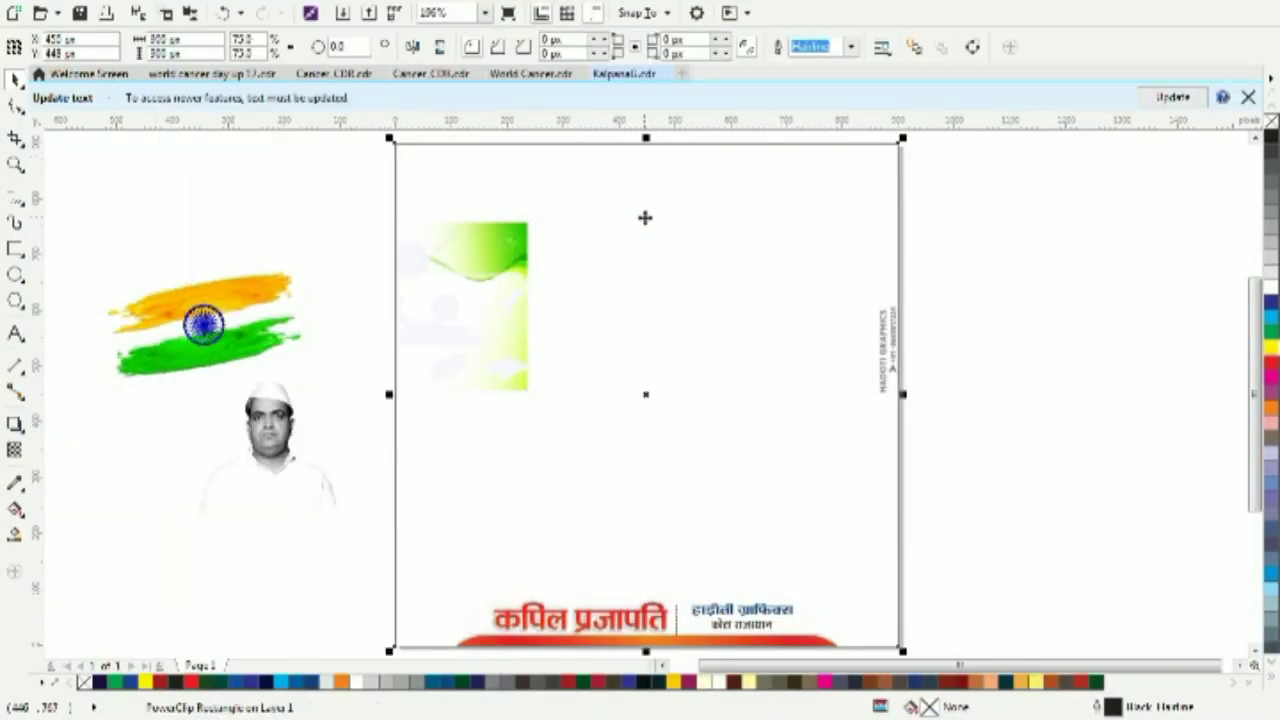
Enlarge the wave image inside the PowerClip to about 1,227 × 916 px so it covers the whole page, and finish editing the frame
{"action": "left_click", "coordinate": [474, 260]}
{"action": "left_click_drag", "start_coordinate": [474, 260], "coordinate": [591, 217]}
{"action": "left_click_drag", "start_coordinate": [621, 311], "coordinate": [1123, 594]}
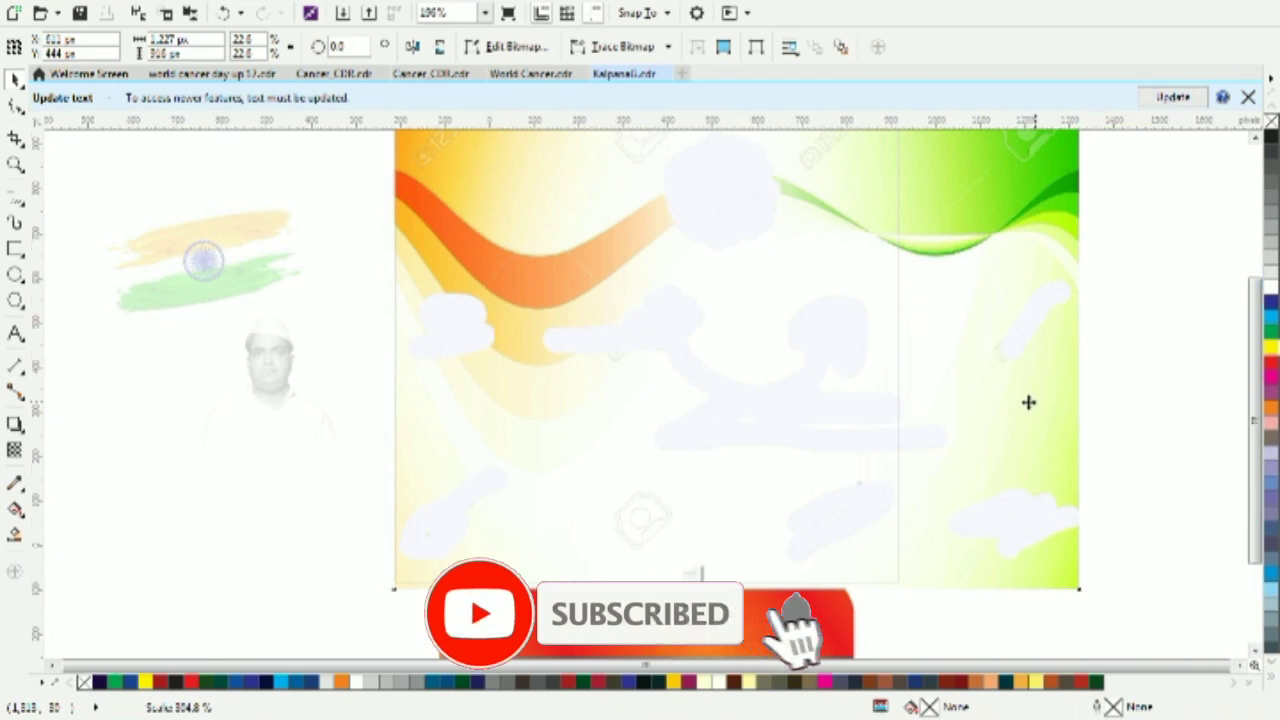
{"action": "left_click_drag", "start_coordinate": [1028, 402], "coordinate": [978, 404]}
{"action": "left_click", "coordinate": [1097, 390], "text": "ctrl"}
{"action": "left_click", "coordinate": [1097, 390]}
{"action": "key", "text": "F4"}
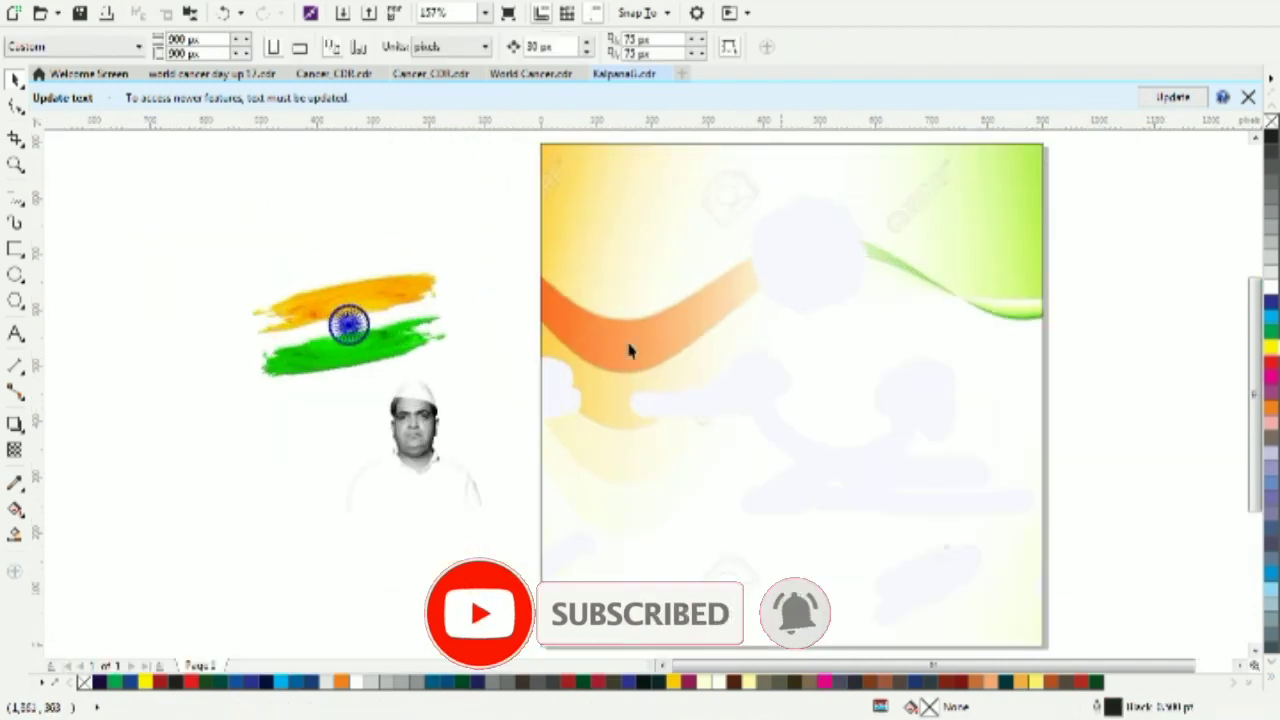
Enlarge the man's portrait over the page's left half and place the tricolour brush stroke, also enlarged, behind his head
{"action": "left_click", "coordinate": [470, 437]}
{"action": "left_click_drag", "start_coordinate": [494, 371], "coordinate": [714, 356]}
{"action": "left_click", "coordinate": [370, 330]}
{"action": "left_click_drag", "start_coordinate": [370, 330], "coordinate": [670, 308]}
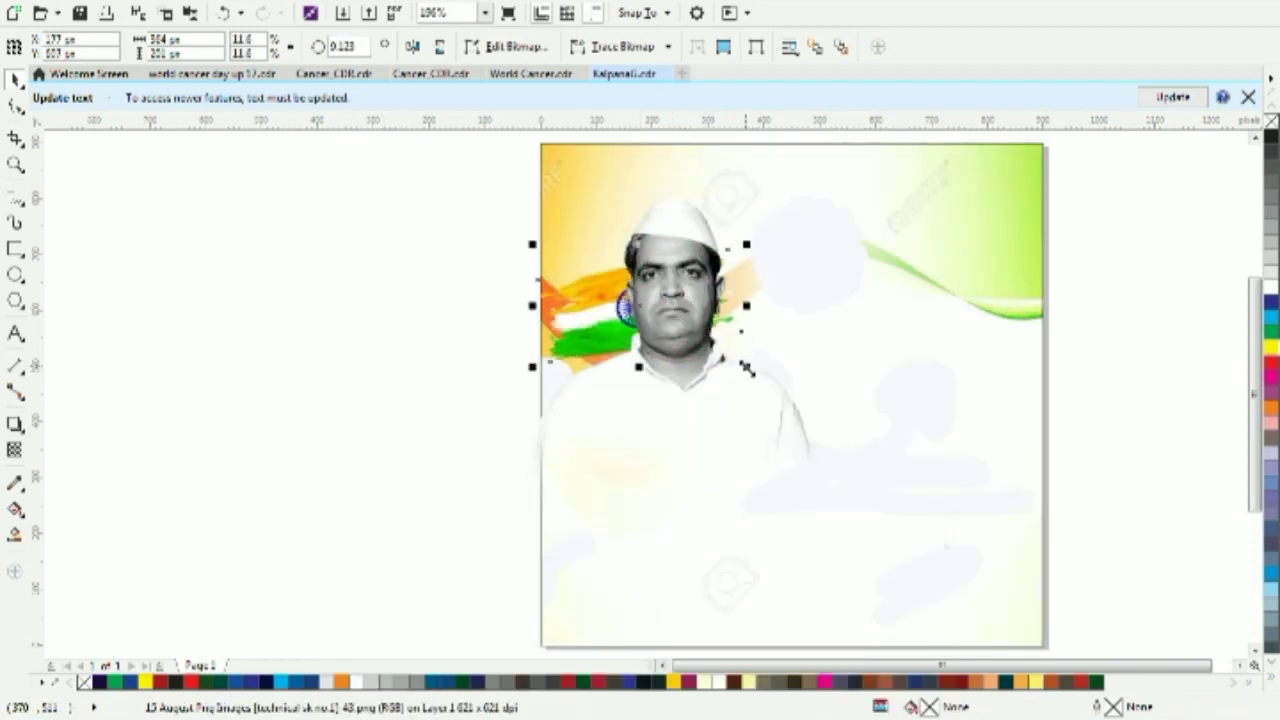
{"action": "left_click_drag", "start_coordinate": [748, 369], "coordinate": [894, 449]}
{"action": "left_click_drag", "start_coordinate": [711, 345], "coordinate": [700, 335]}
Move the portrait and tricolour brush stroke into the page's PowerClip frame and delete the wave background image from it
{"action": "left_click", "coordinate": [391, 197]}
{"action": "left_click_drag", "start_coordinate": [349, 189], "coordinate": [1033, 627]}
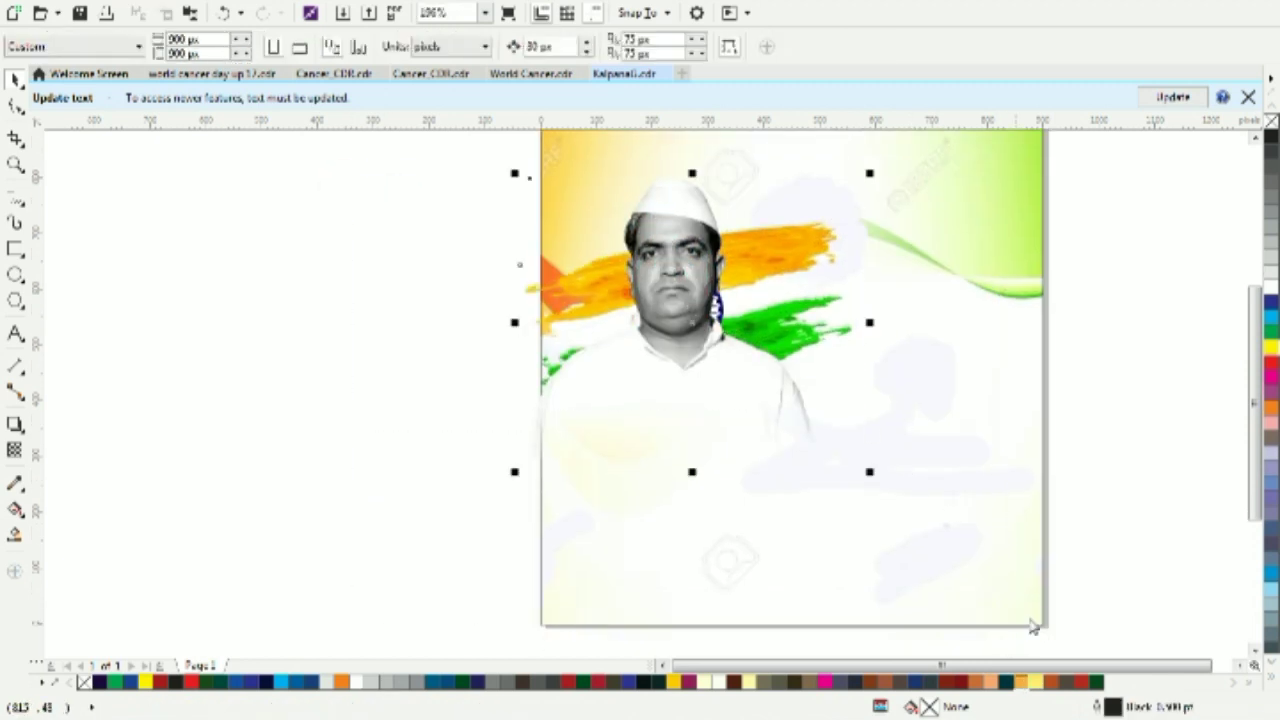
{"action": "key", "text": "ctrl+x"}
{"action": "left_click", "coordinate": [1018, 379], "text": "ctrl"}
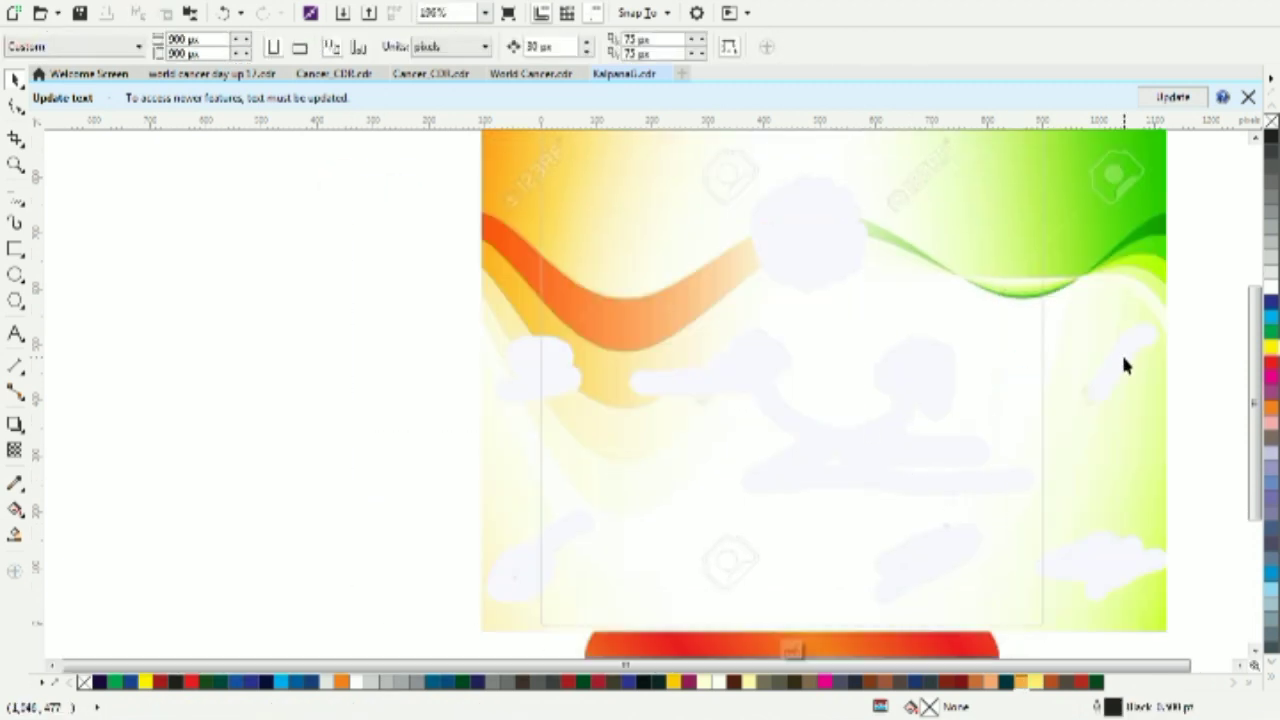
{"action": "key", "text": "ctrl+v"}
{"action": "key", "text": "F4"}
{"action": "left_click", "coordinate": [860, 285]}
{"action": "key", "text": "Delete"}
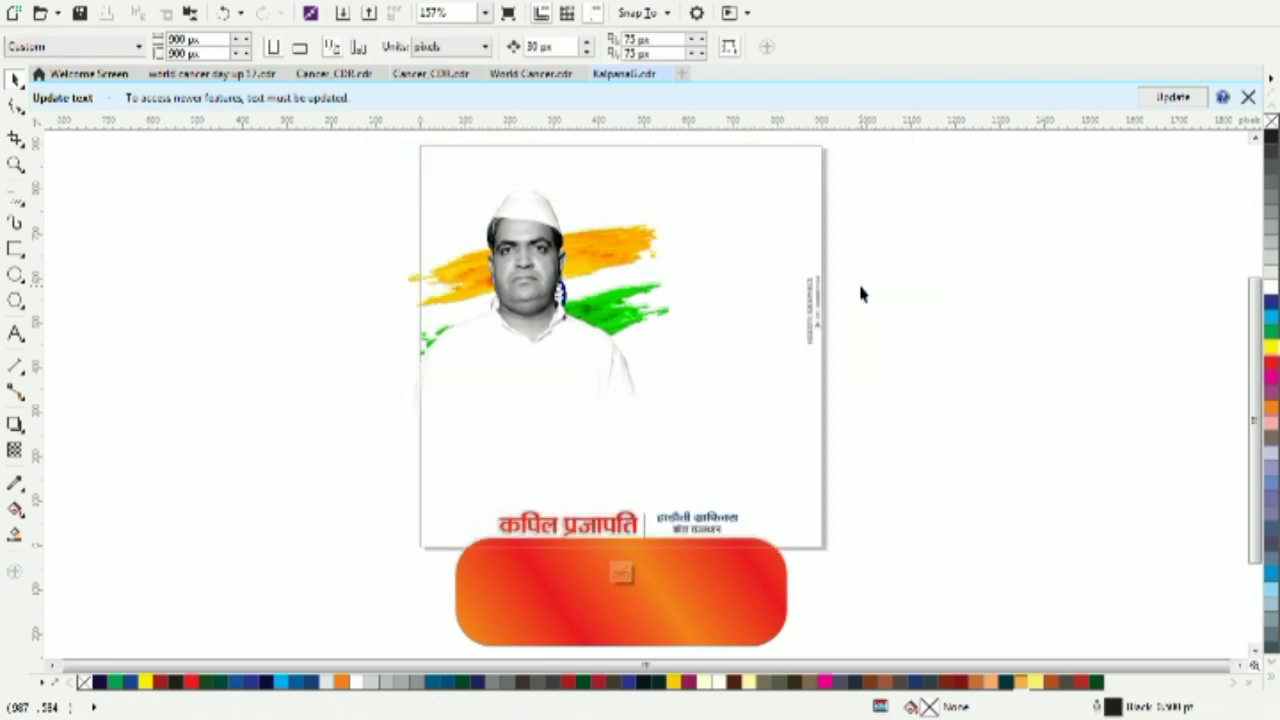
Import the orange, white and green background 2AXOZJm.jpg from the Graphic Background folder into the PowerClip, covering the page at about 944 × 944 px
{"action": "left_click", "coordinate": [24, 4]}
{"action": "left_click", "coordinate": [62, 263]}
{"action": "scroll", "coordinate": [1263, 296], "scroll_direction": "down", "scroll_amount": 4}
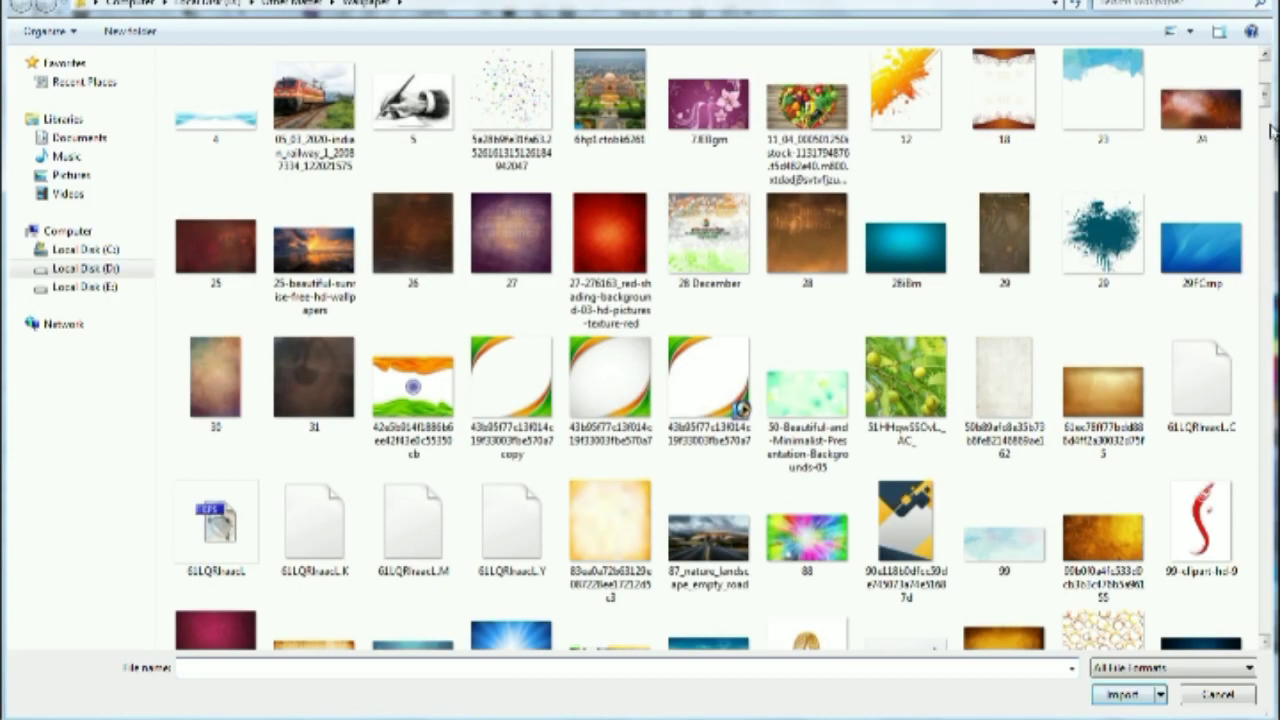
{"action": "scroll", "coordinate": [1272, 130], "scroll_direction": "up", "scroll_amount": 5}
{"action": "double_click", "coordinate": [216, 206]}
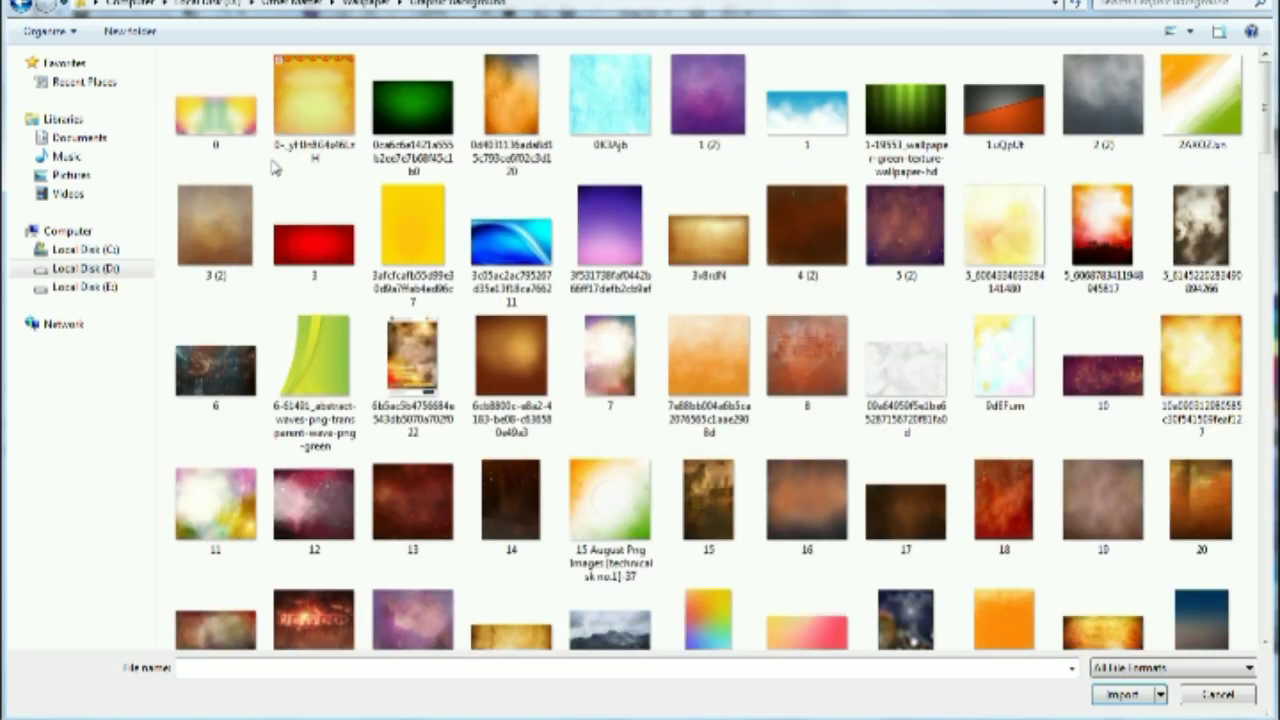
{"action": "double_click", "coordinate": [1214, 116]}
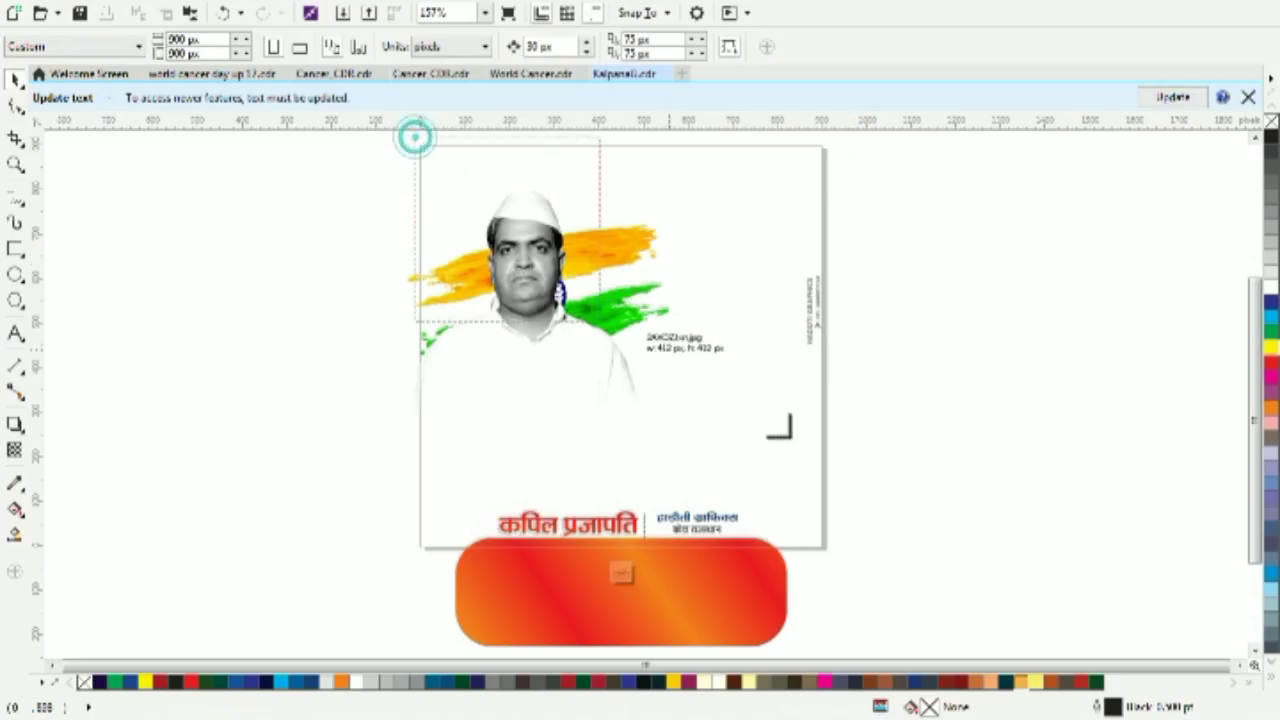
{"action": "key", "text": "Return"}
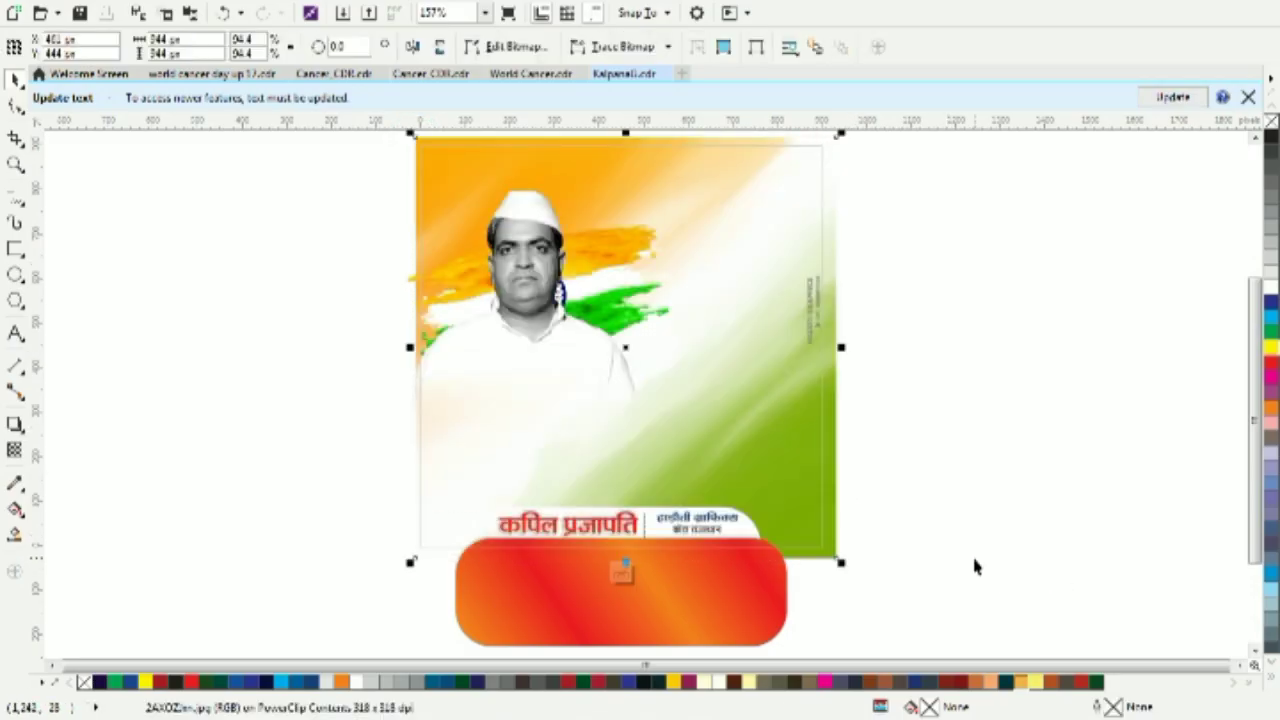
{"action": "left_click", "coordinate": [975, 561], "text": "ctrl"}
{"action": "key", "text": "F4"}
{"action": "left_click", "coordinate": [957, 441]}
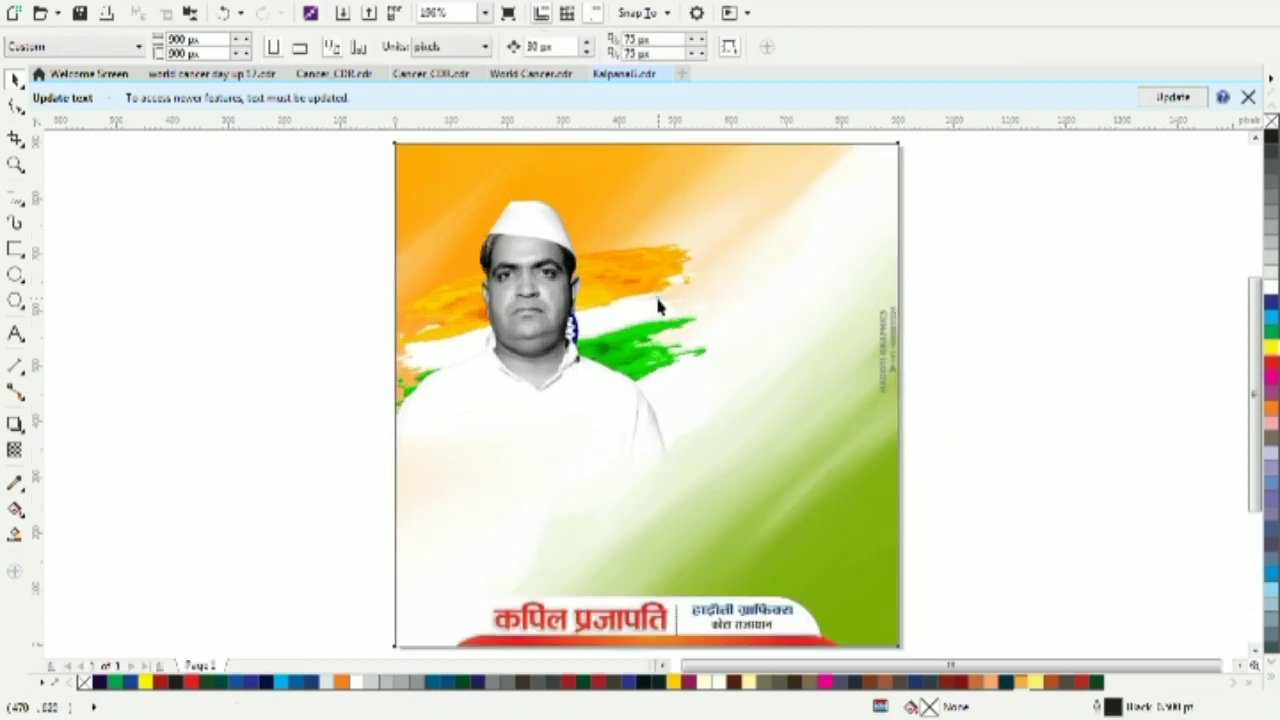
Shrink the tricolour brush stroke to about 540 px wide and the portrait to about 496 × 491 px inside the PowerClip
{"action": "left_click", "coordinate": [657, 298], "text": "ctrl"}
{"action": "left_click", "coordinate": [677, 267]}
{"action": "left_click_drag", "start_coordinate": [725, 229], "coordinate": [688, 253]}
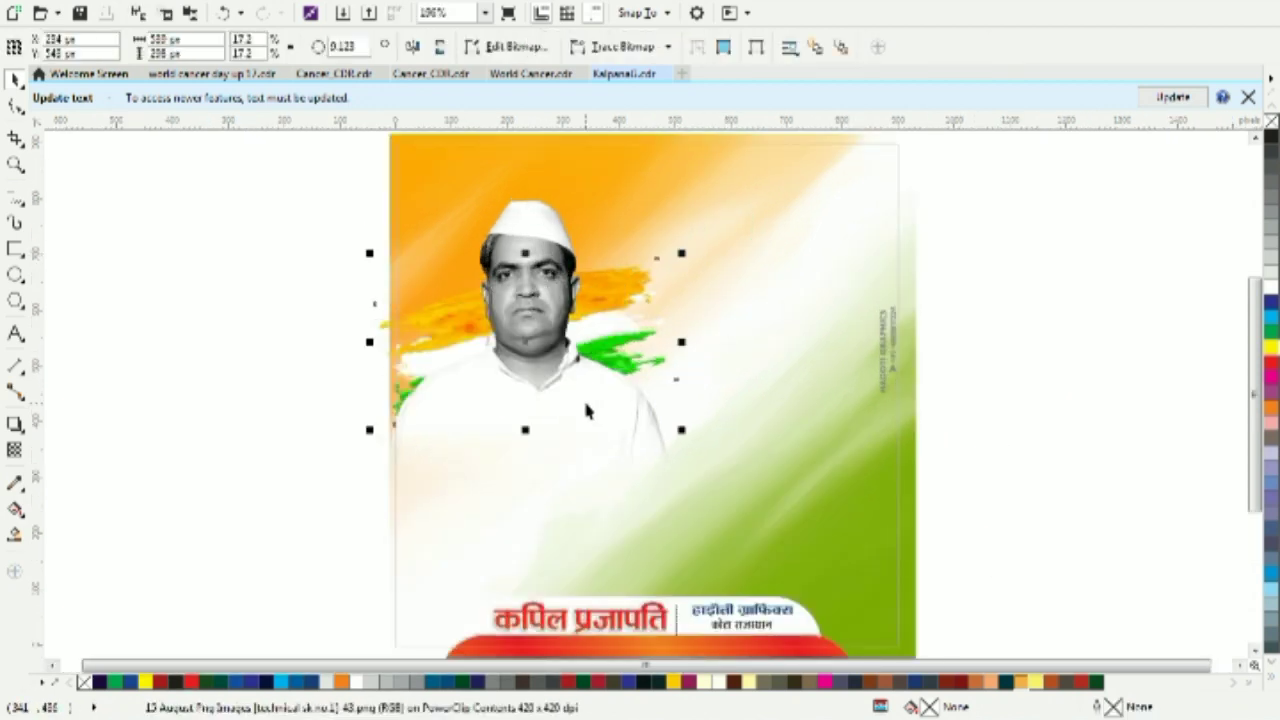
{"action": "left_click", "coordinate": [585, 401]}
{"action": "left_click_drag", "start_coordinate": [680, 195], "coordinate": [667, 208]}
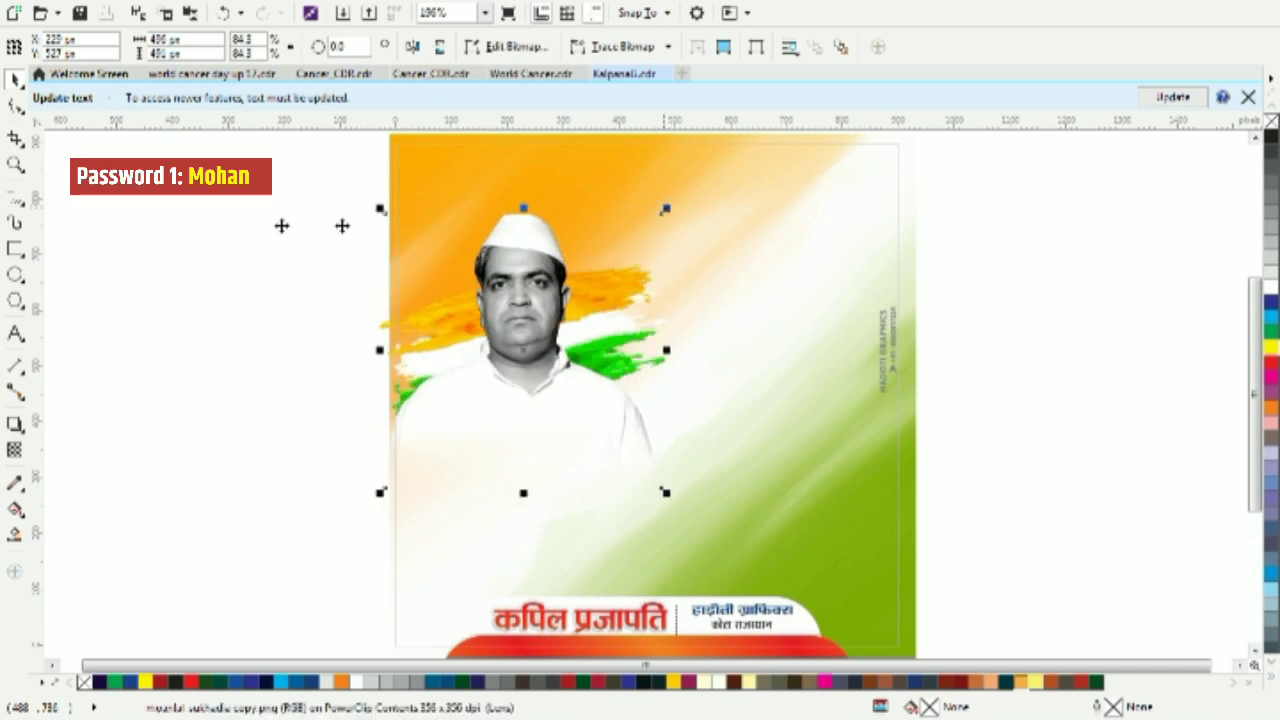
{"action": "left_click", "coordinate": [235, 224], "text": "ctrl"}
{"action": "left_click", "coordinate": [235, 228]}
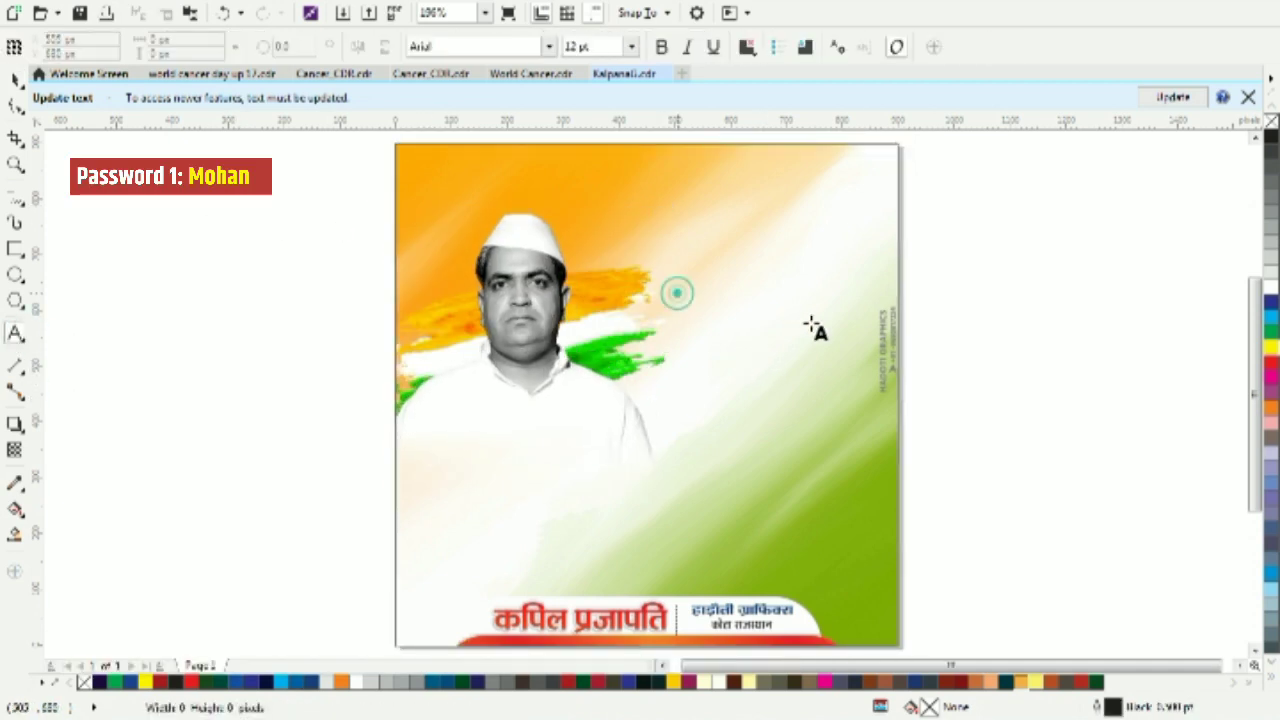
{"action": "left_click", "coordinate": [546, 47]}
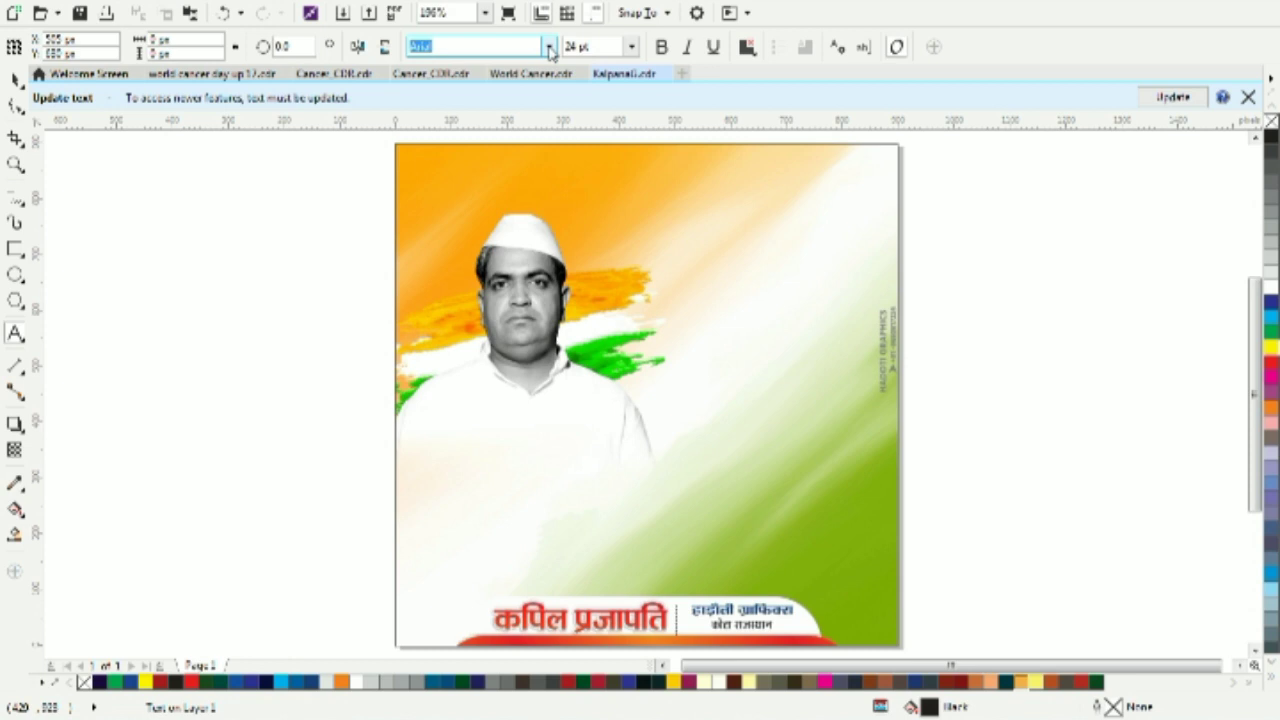
{"action": "left_click", "coordinate": [549, 47]}
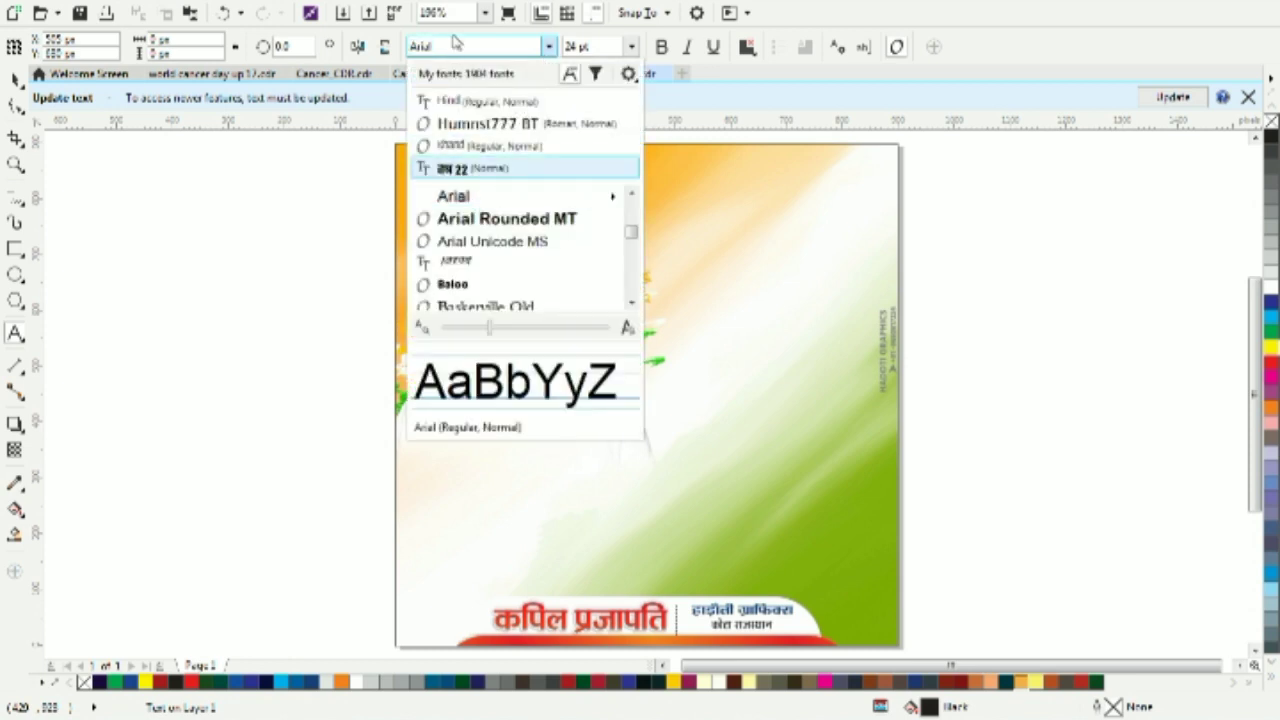
{"action": "type", "text": "kbc"}
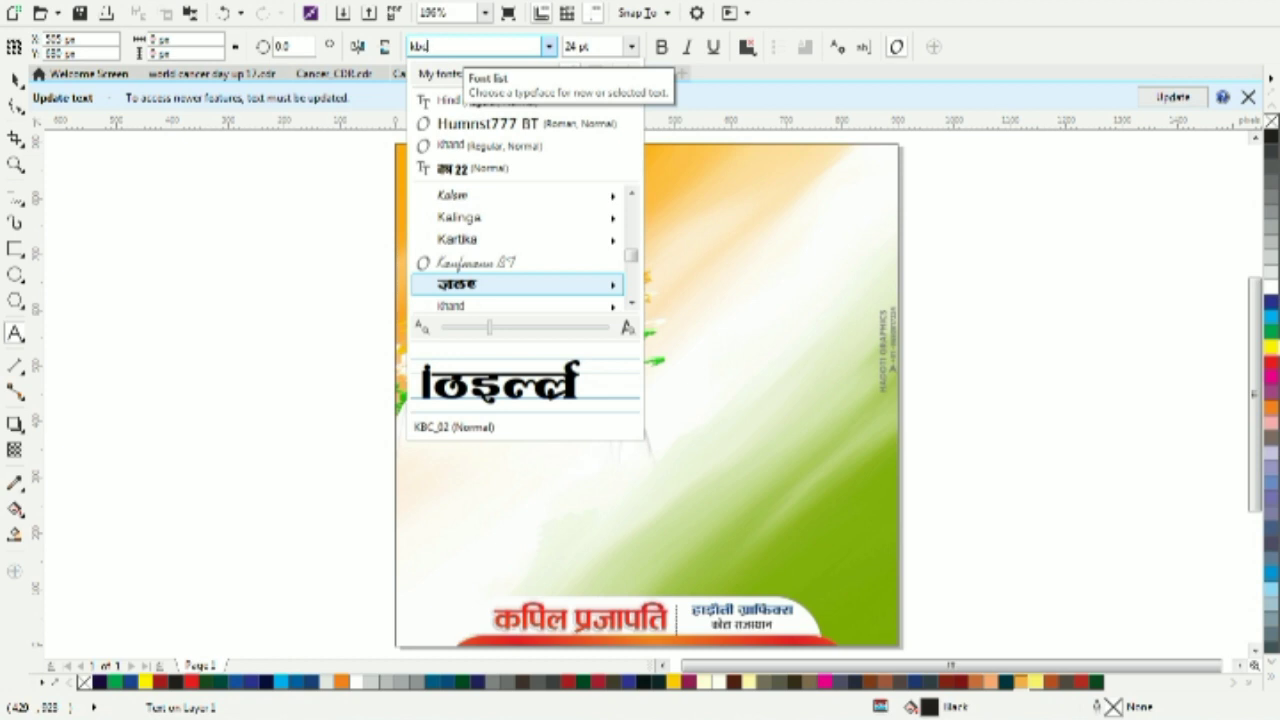
{"action": "key", "text": "Down"}
{"action": "key", "text": "Down"}
{"action": "key", "text": "Down"}
{"action": "key", "text": "Down"}
{"action": "key", "text": "Down"}
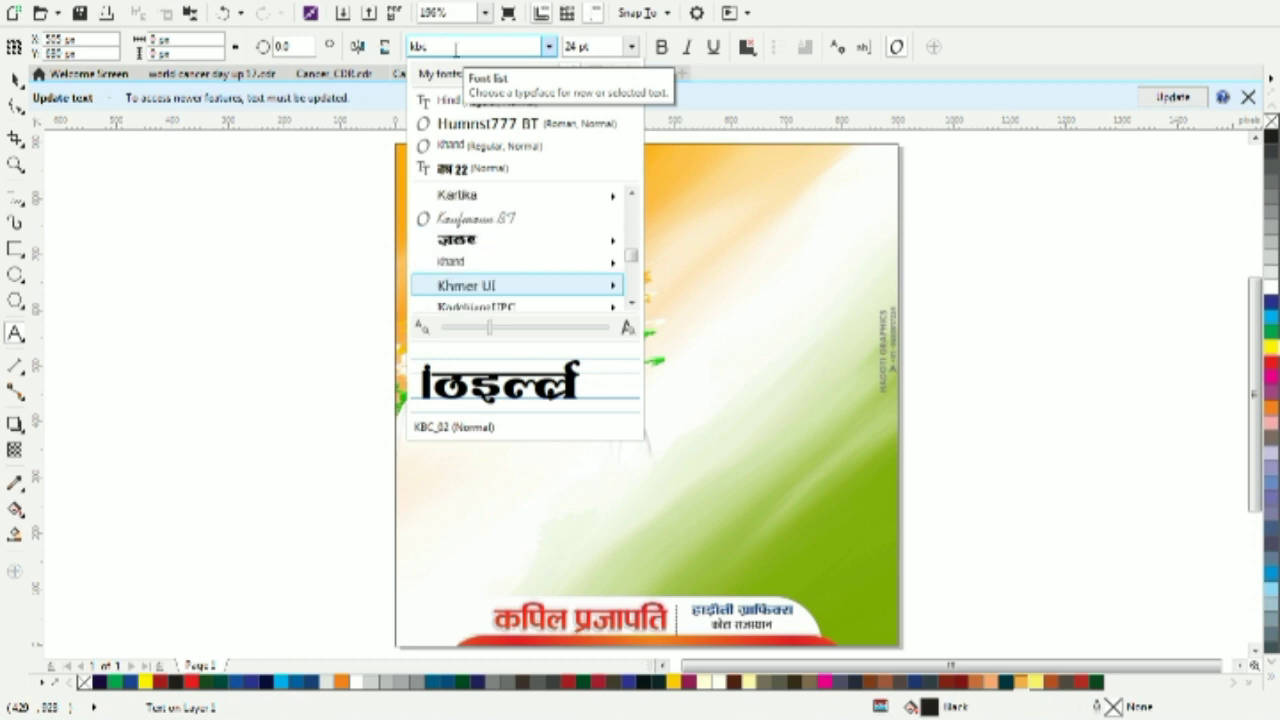
{"action": "key", "text": "Up"}
{"action": "key", "text": "Up"}
{"action": "key", "text": "Up"}
{"action": "key", "text": "Up"}
{"action": "key", "text": "Up"}
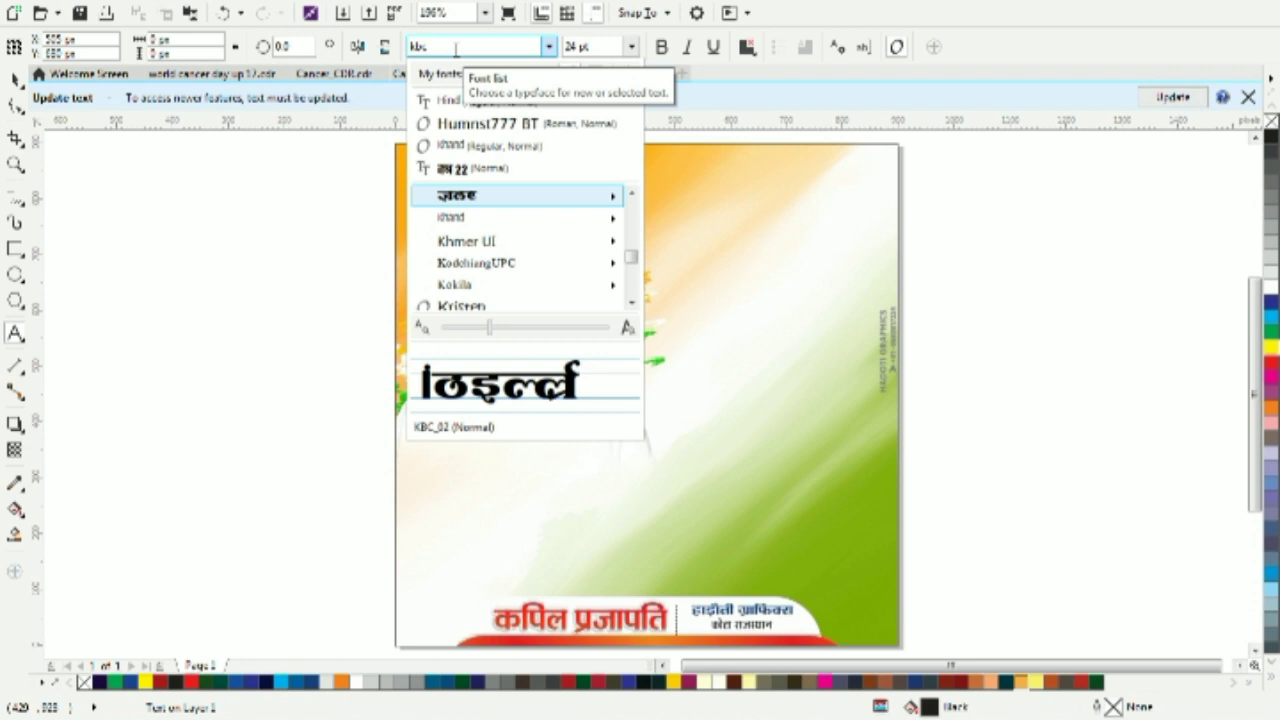
{"action": "left_click", "coordinate": [548, 47]}
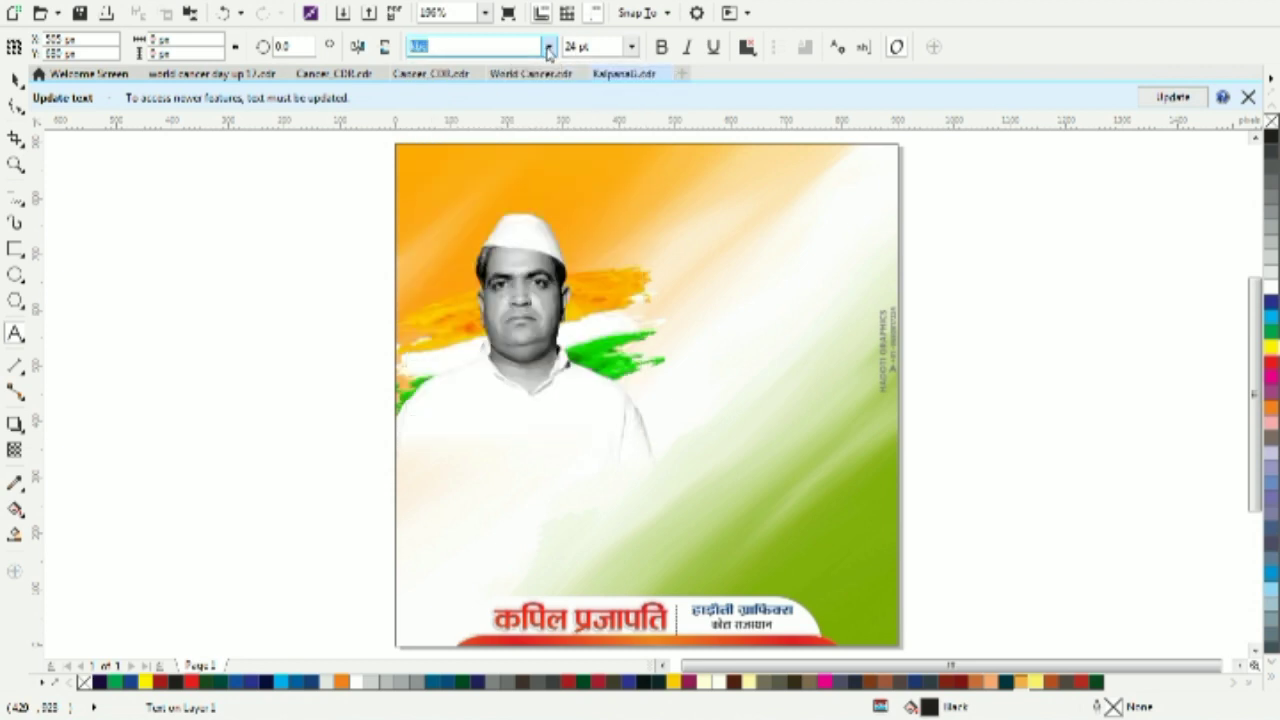
Add the text "पूर्व मुख्यमंत्री" beside the portrait in the Abbasi 997 font at 24 pt
{"action": "left_click", "coordinate": [548, 47]}
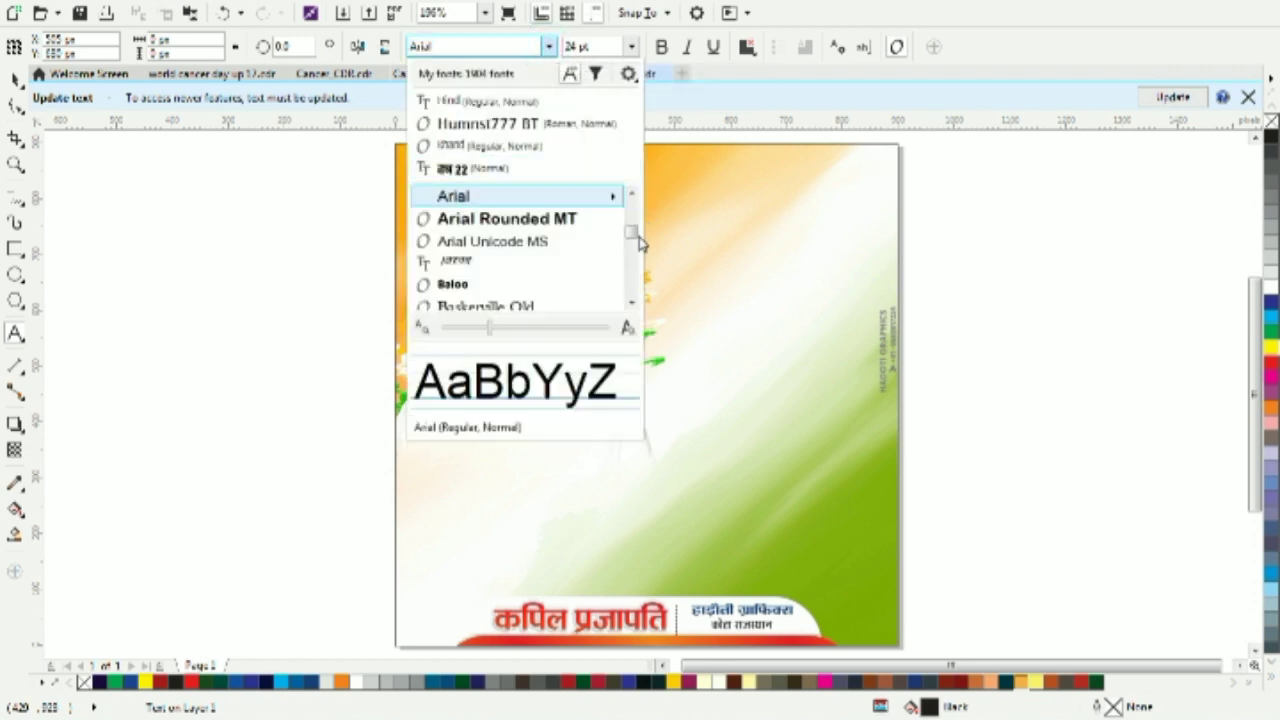
{"action": "mouse_move", "coordinate": [632, 232]}
{"action": "left_mouse_down"}
{"action": "mouse_move", "coordinate": [629, 280]}
{"action": "mouse_move", "coordinate": [634, 223]}
{"action": "left_mouse_up"}
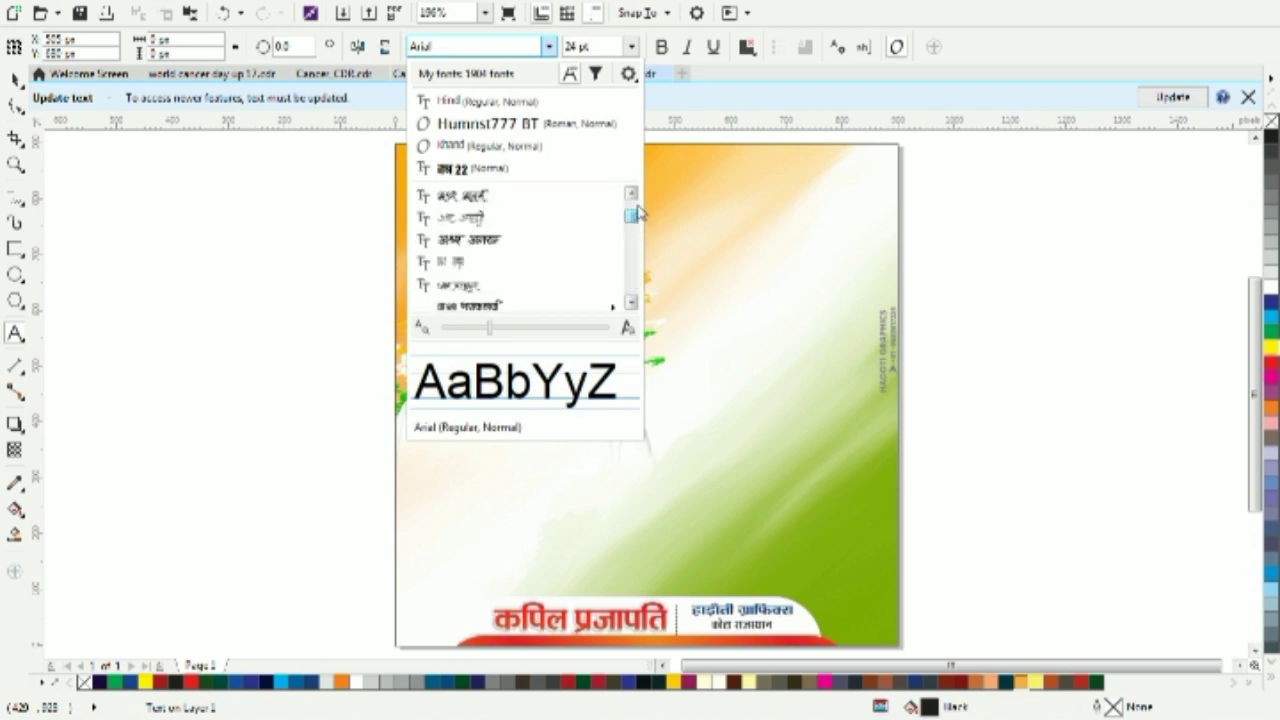
{"action": "left_click", "coordinate": [633, 212]}
{"action": "scroll", "coordinate": [500, 233], "scroll_direction": "up", "scroll_amount": 5}
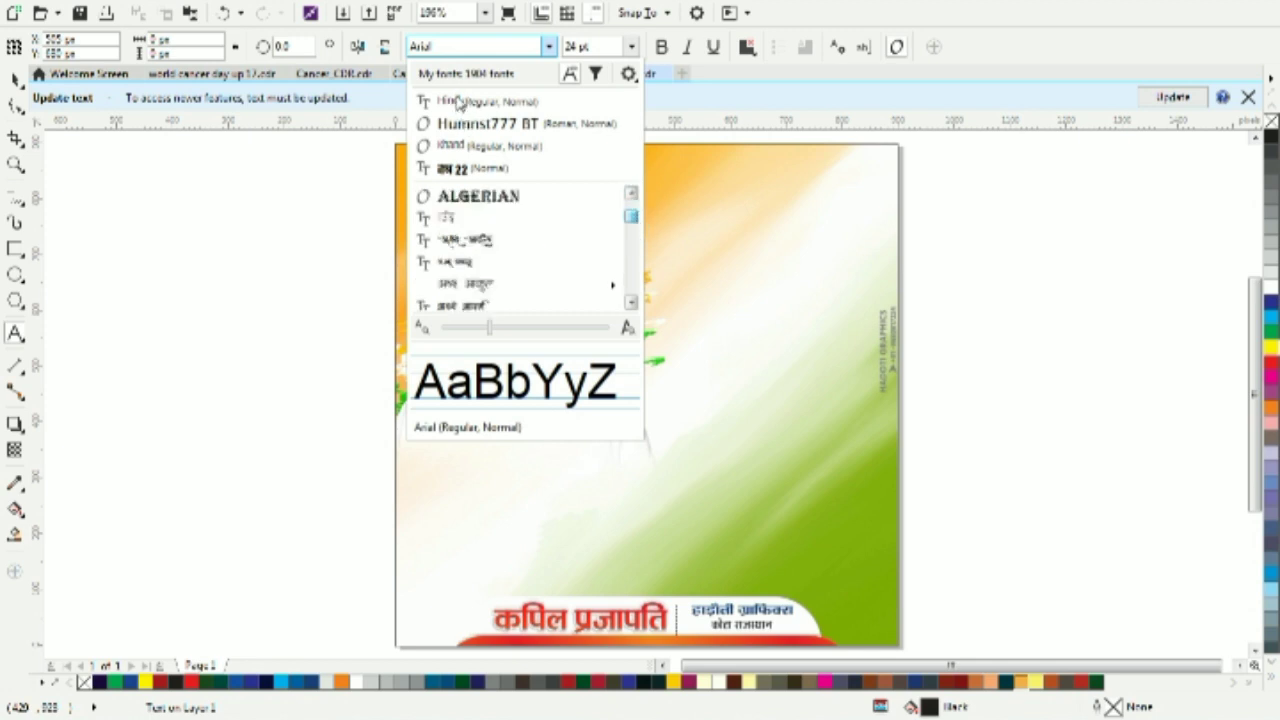
{"action": "left_click", "coordinate": [522, 266]}
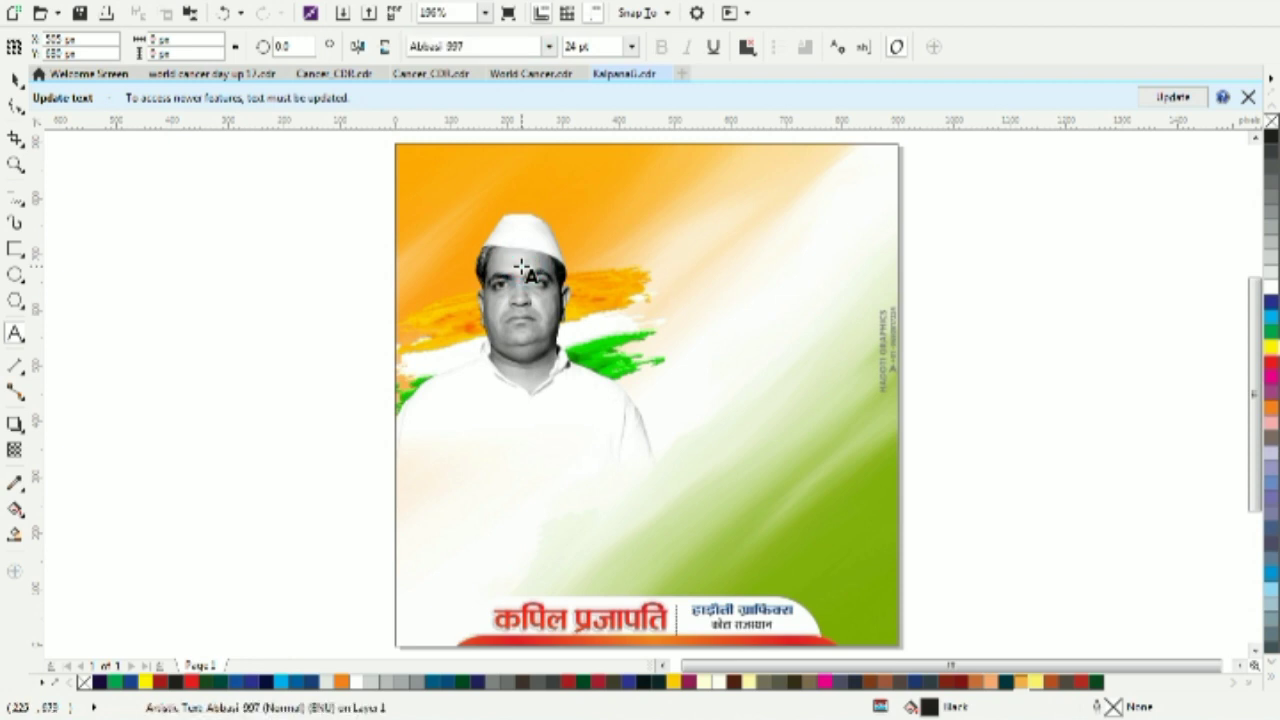
{"action": "type", "text": "पूर्व मुख्यमंत्री"}
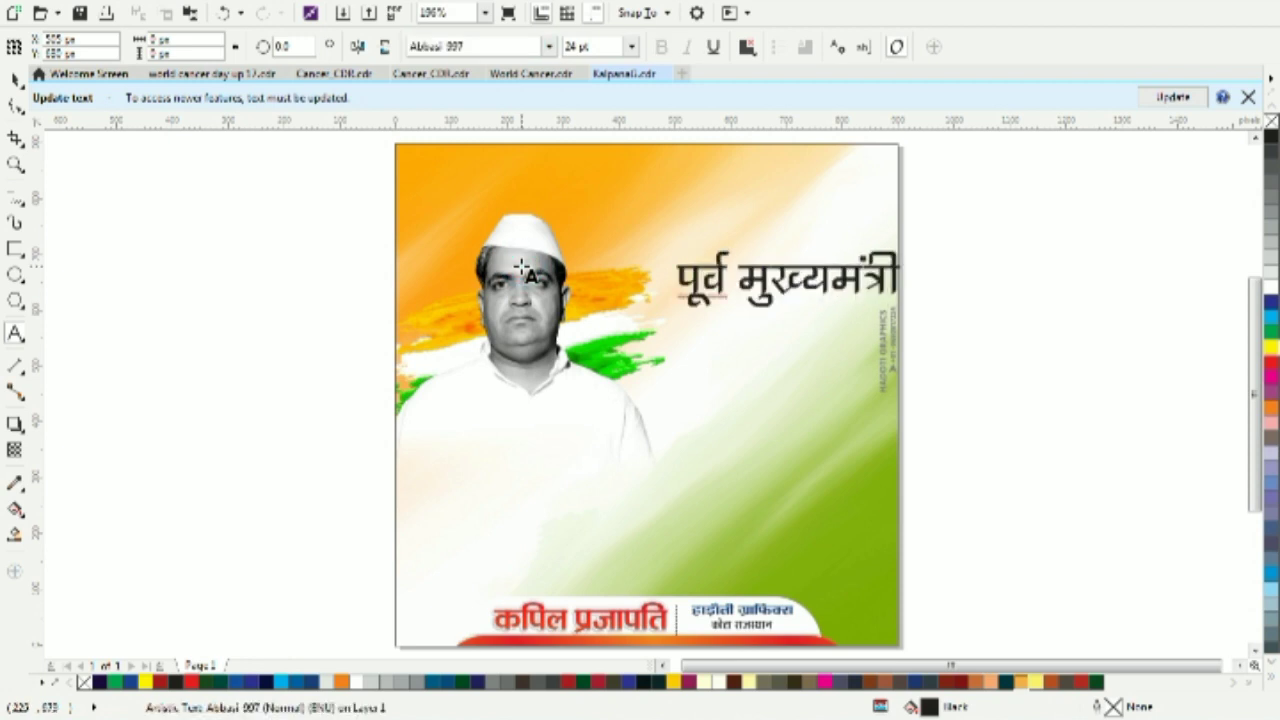
{"action": "key", "text": "ctrl+space"}
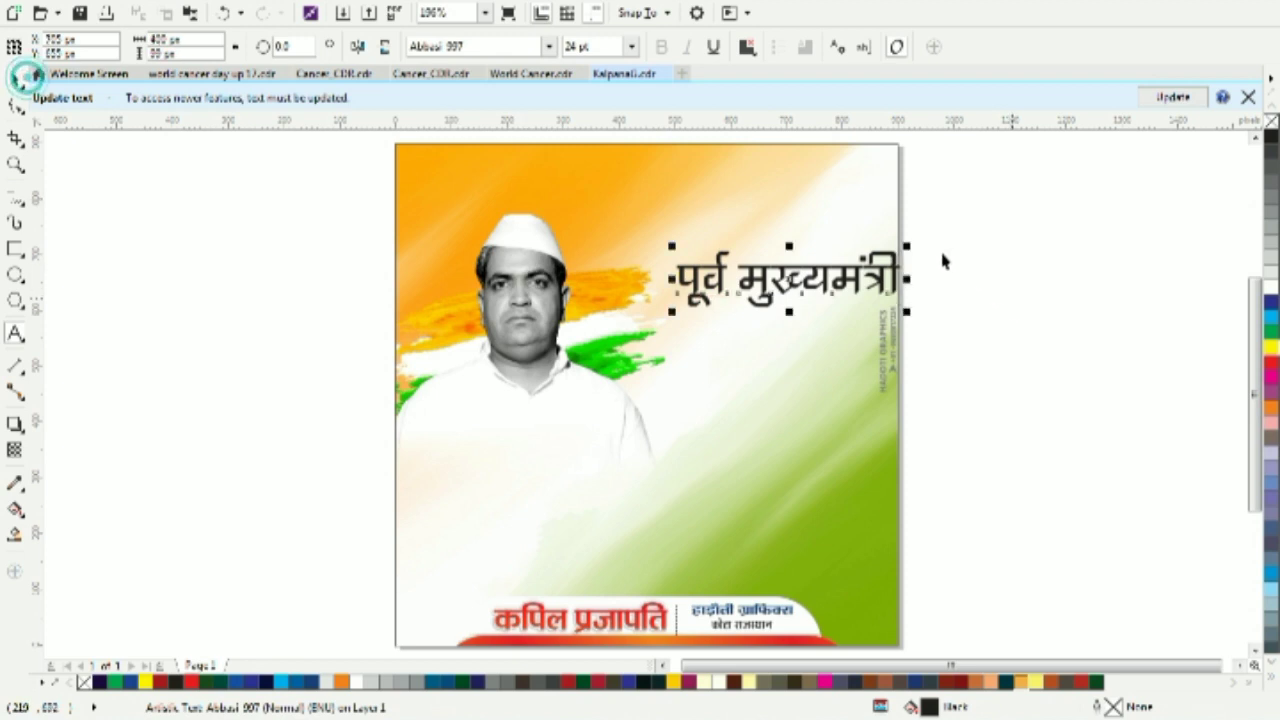
Scale the text beside the portrait down to about 196 px wide and append the word "राजस्थान" to it
{"action": "left_click_drag", "start_coordinate": [904, 246], "coordinate": [793, 270]}
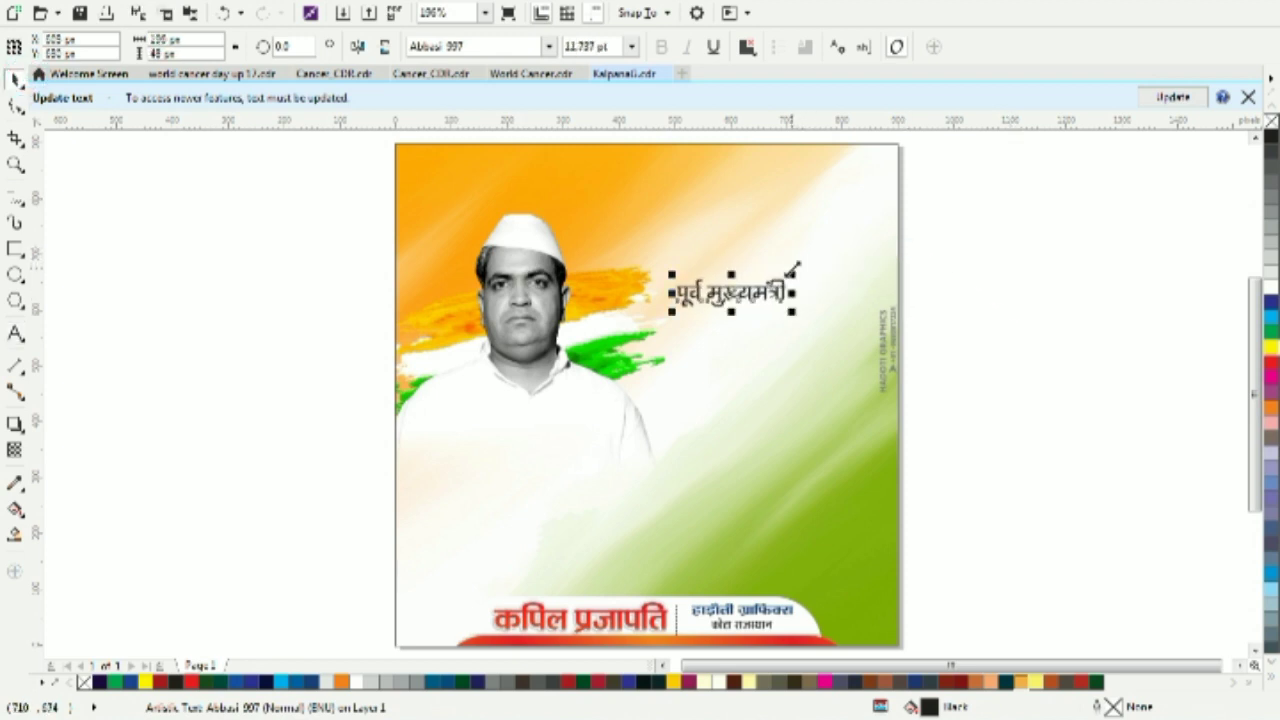
{"action": "key", "text": "F8"}
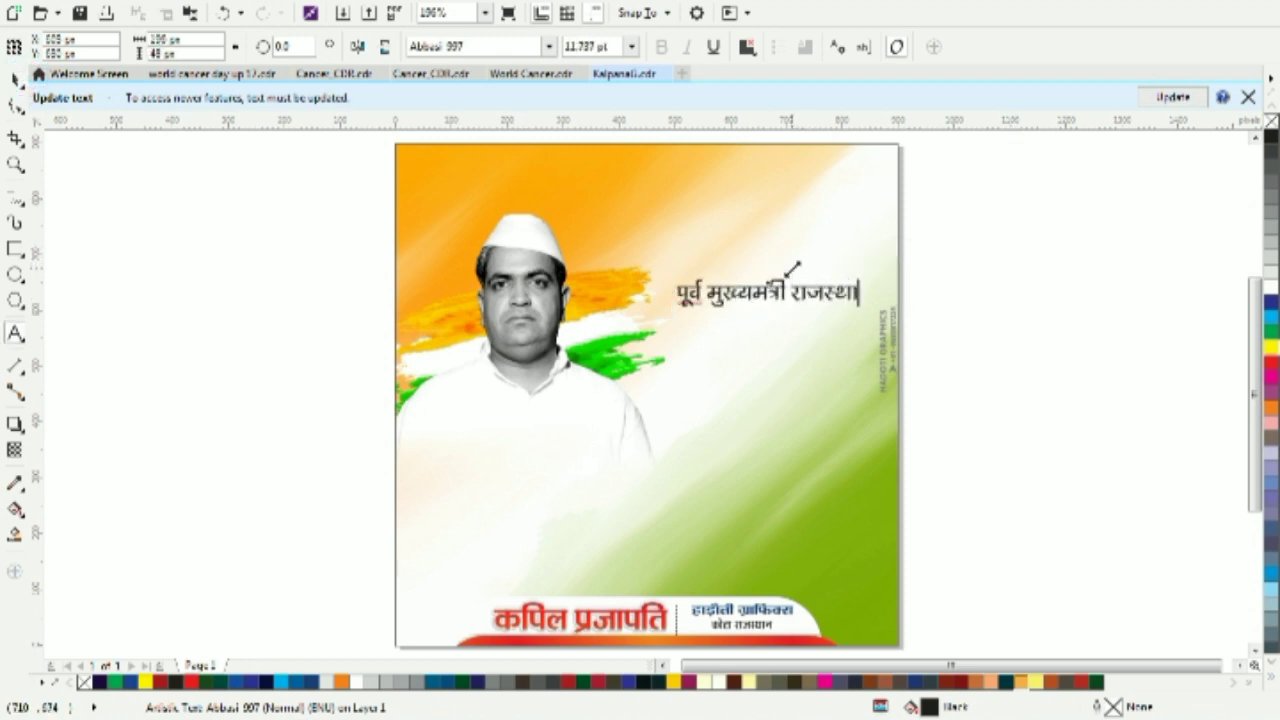
{"action": "key", "text": "ctrl+space"}
{"action": "left_click", "coordinate": [15, 80]}
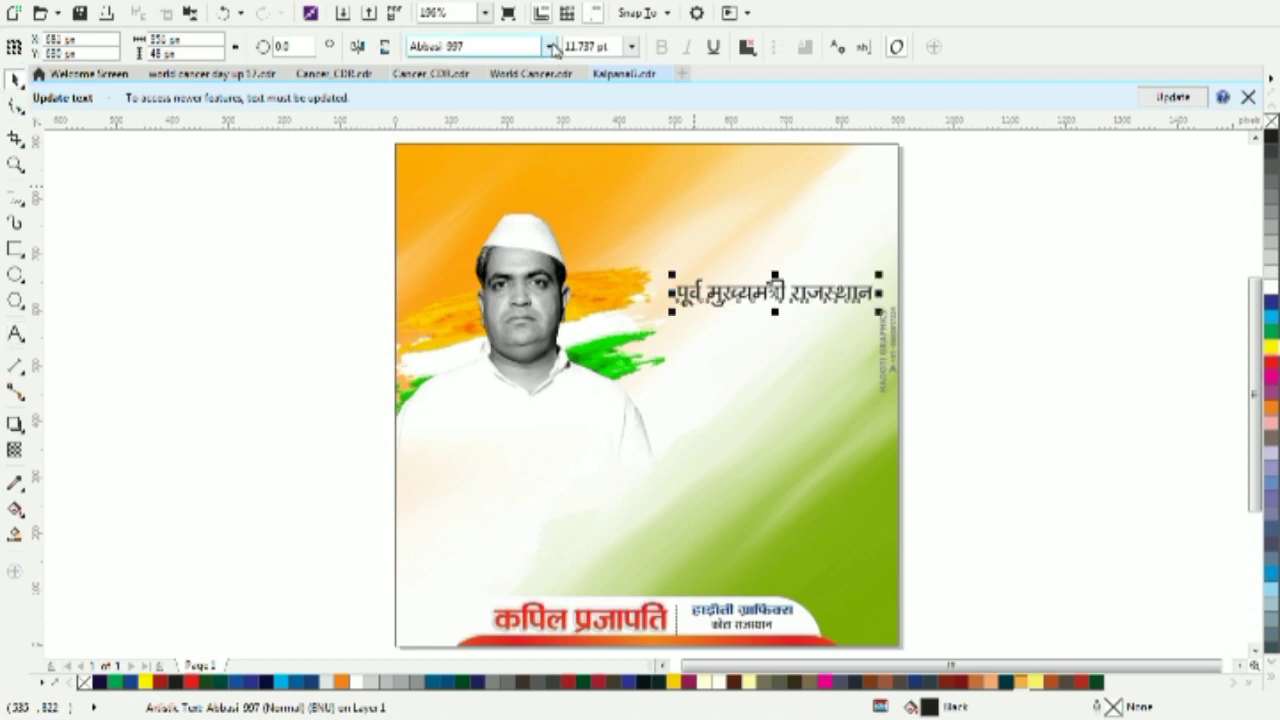
Change the font of the text line beside the portrait to Abbasi 988 and scale it down to about 8.5 pt
{"action": "left_click", "coordinate": [551, 47]}
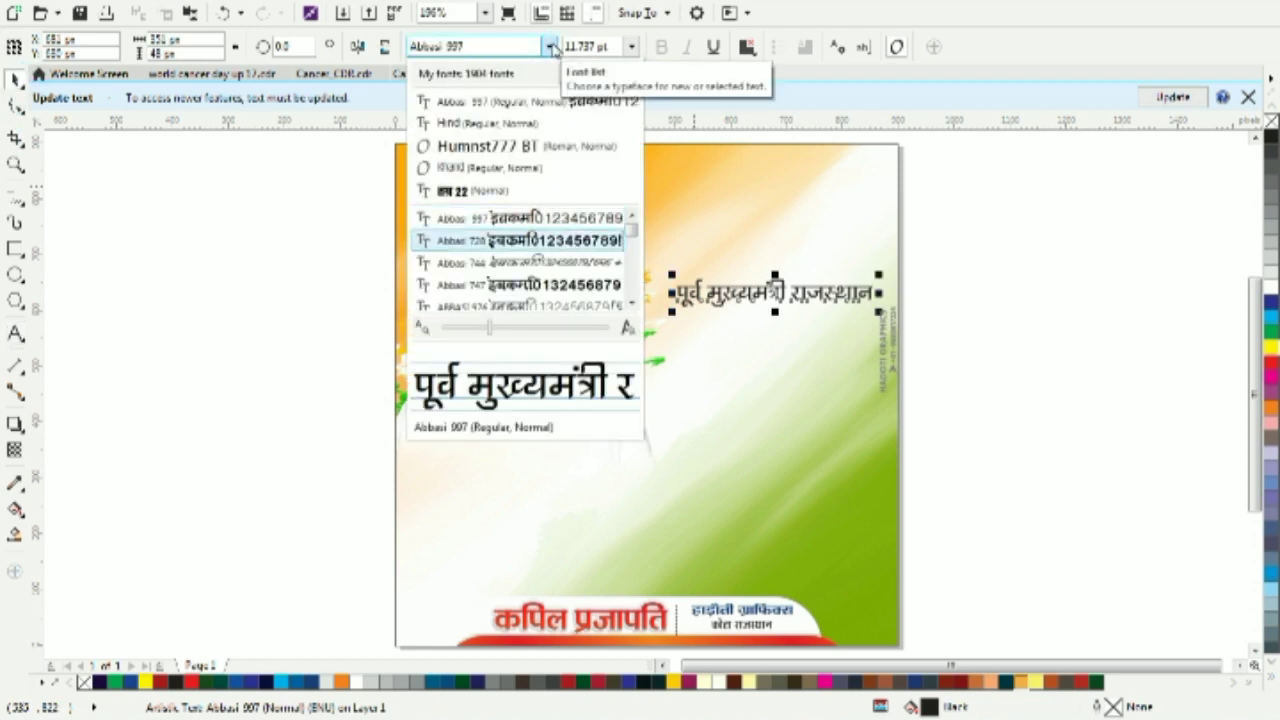
{"action": "key", "text": "Down"}
{"action": "key", "text": "Down"}
{"action": "key", "text": "Down"}
{"action": "key", "text": "Down"}
{"action": "key", "text": "Down"}
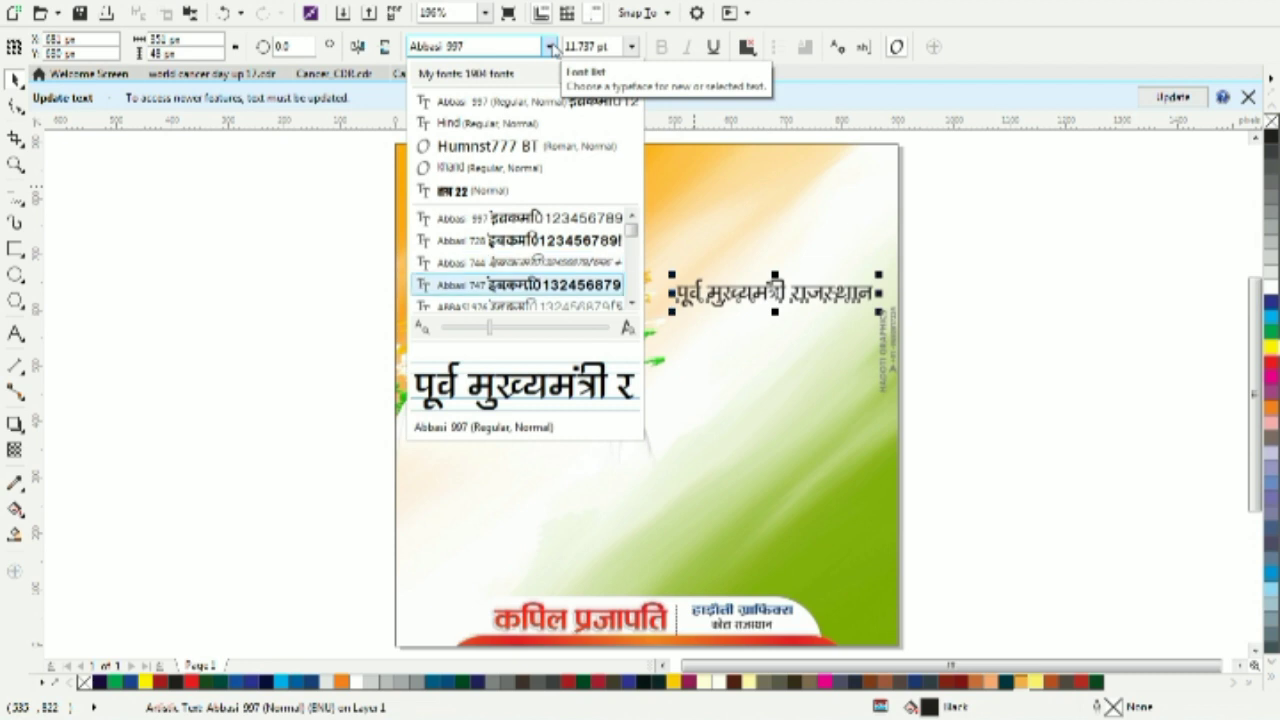
{"action": "key", "text": "Return"}
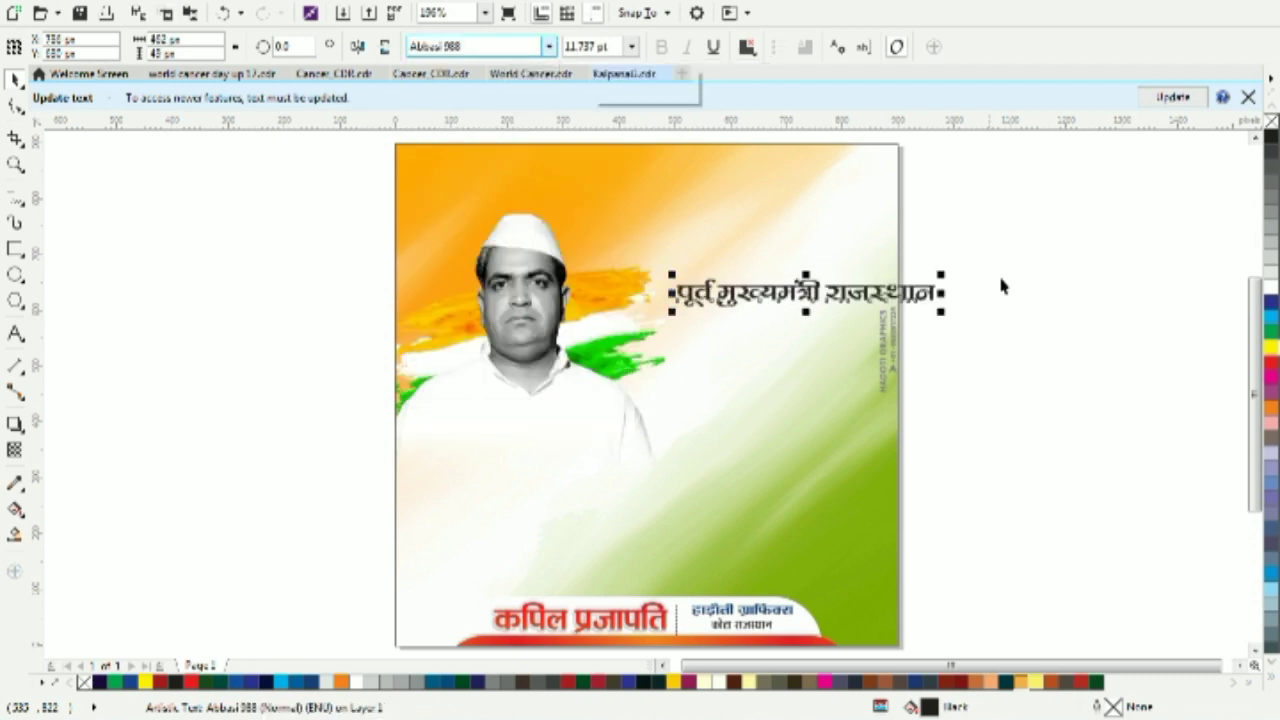
{"action": "left_click_drag", "start_coordinate": [941, 273], "coordinate": [870, 282]}
{"action": "key", "text": "F8"}
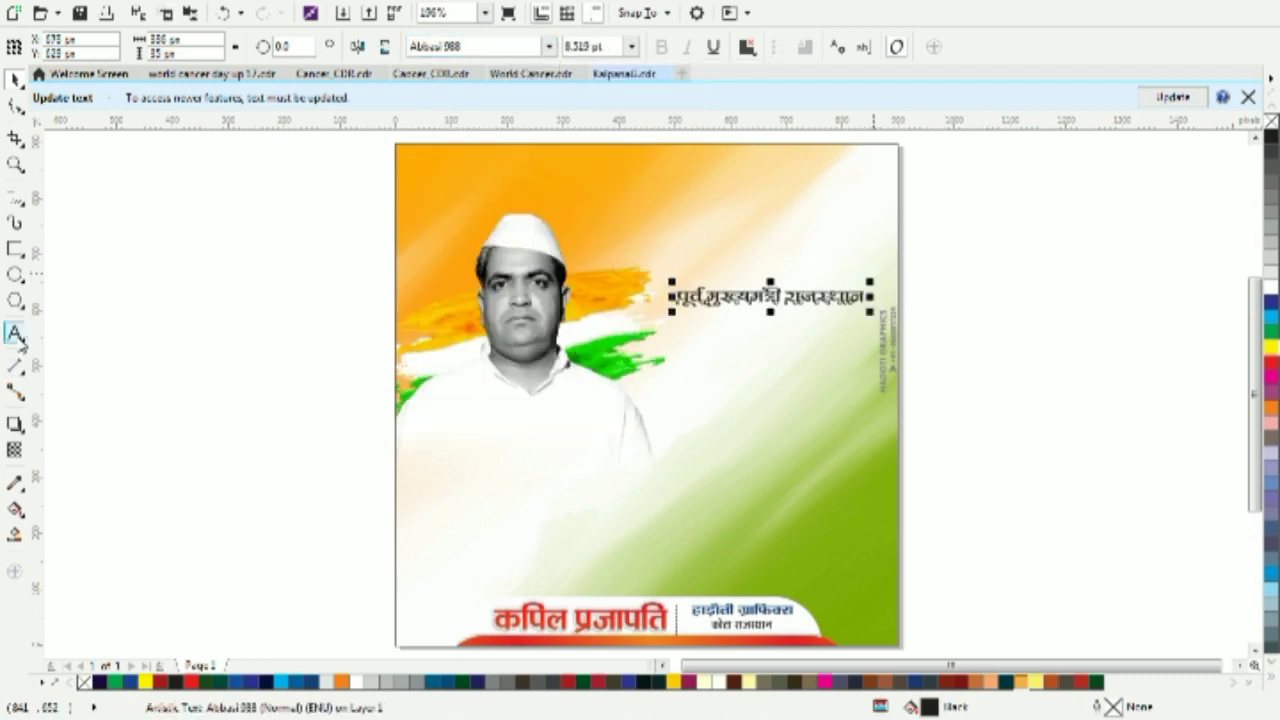
Start a new text line below "पूर्व मुख्यमंत्री राजस्थान" in the RAJ 22 font and clear the trial characters
{"action": "left_click", "coordinate": [685, 360]}
{"action": "left_click", "coordinate": [547, 47]}
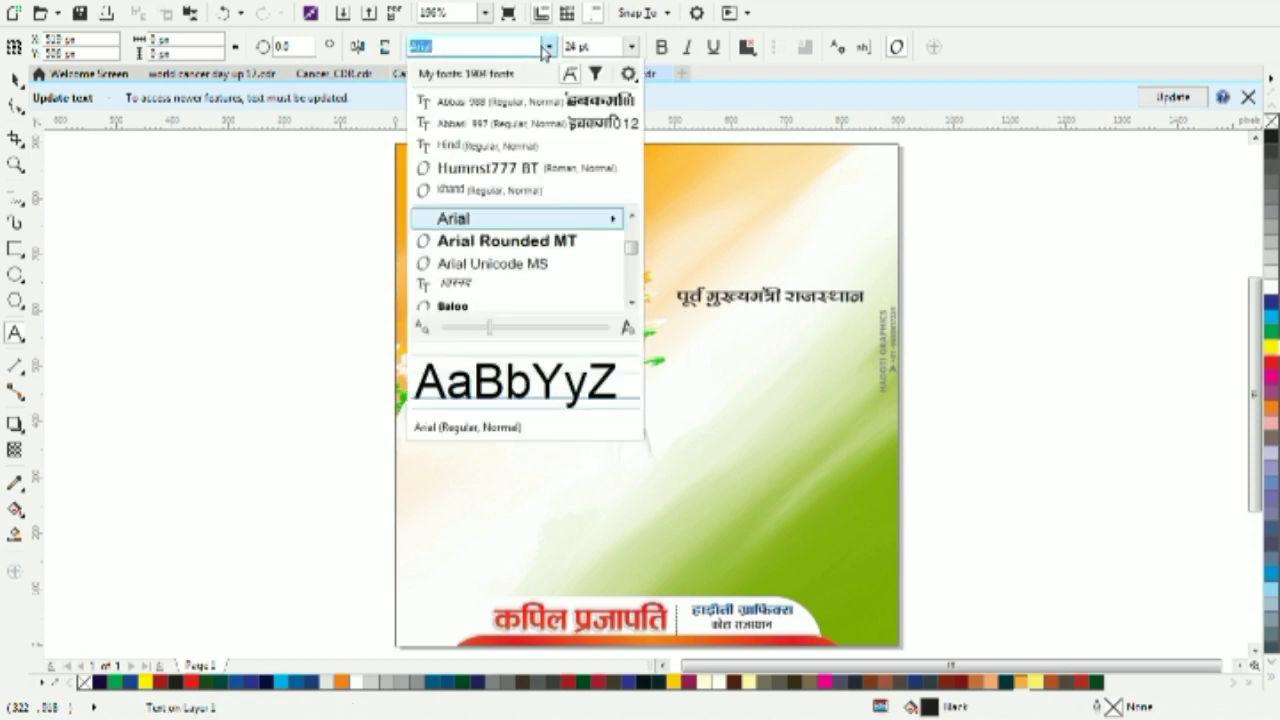
{"action": "type", "text": "raj"}
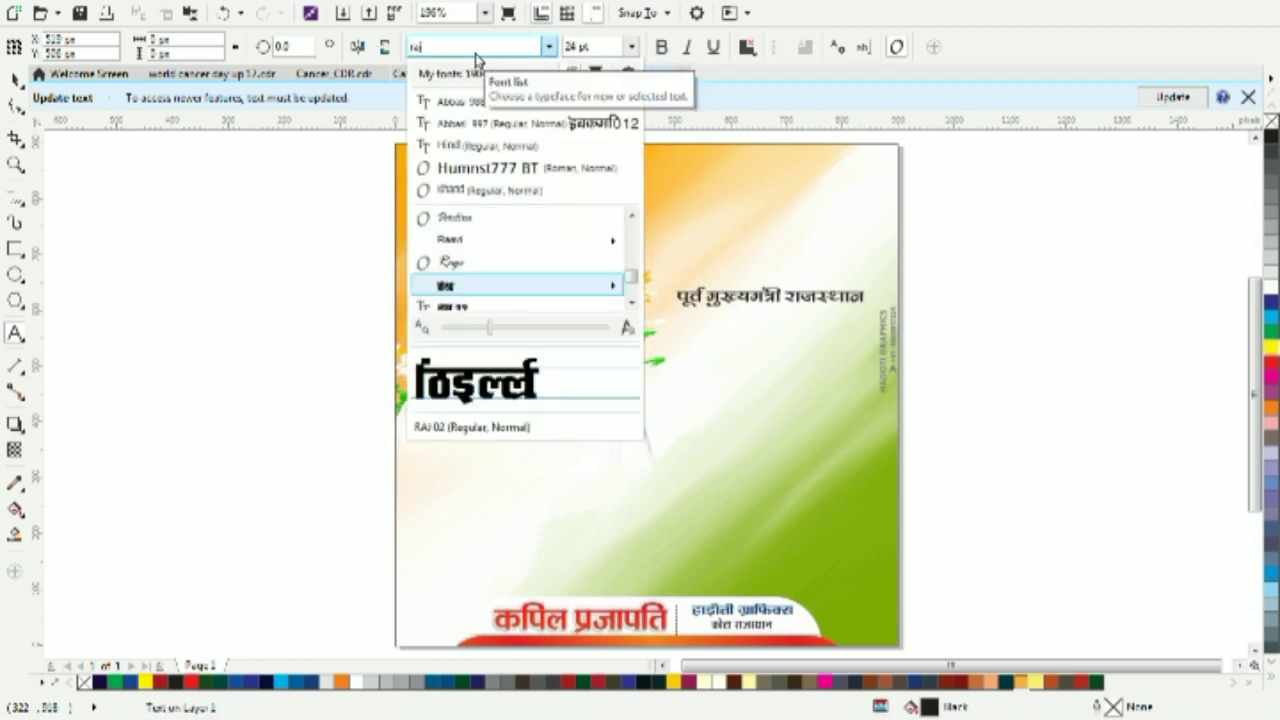
{"action": "key", "text": "Down"}
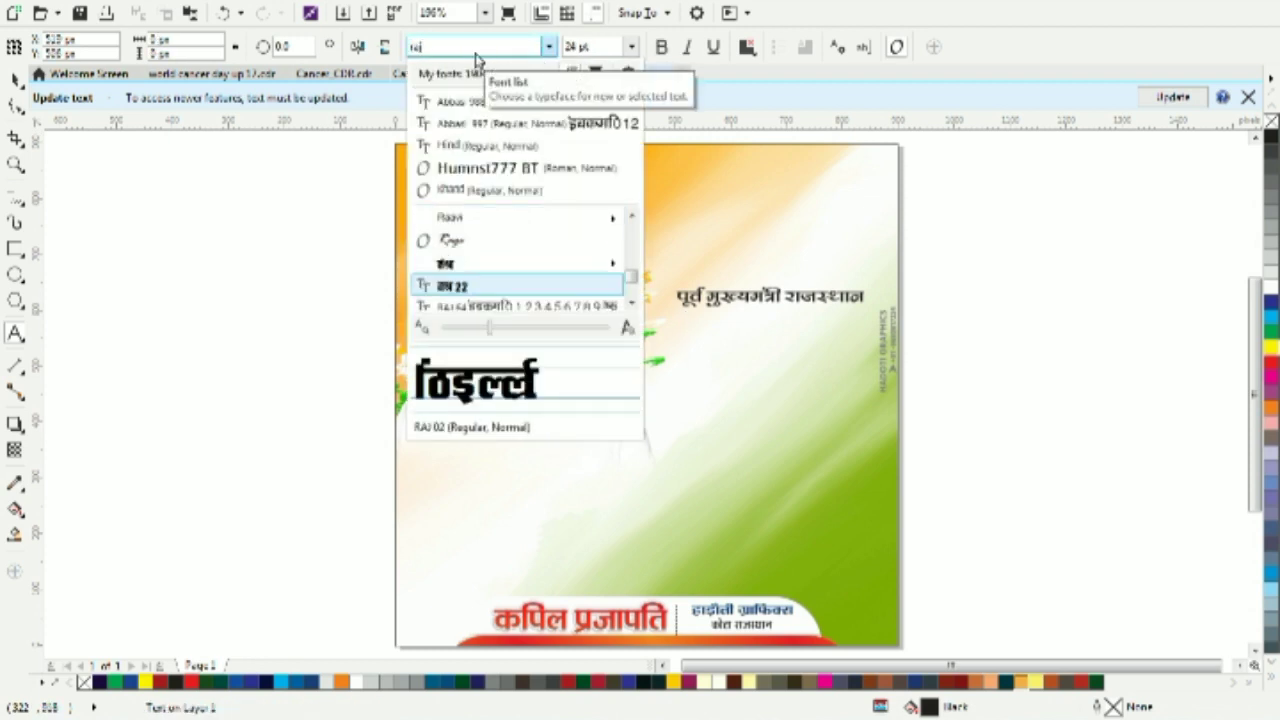
{"action": "key", "text": "Return"}
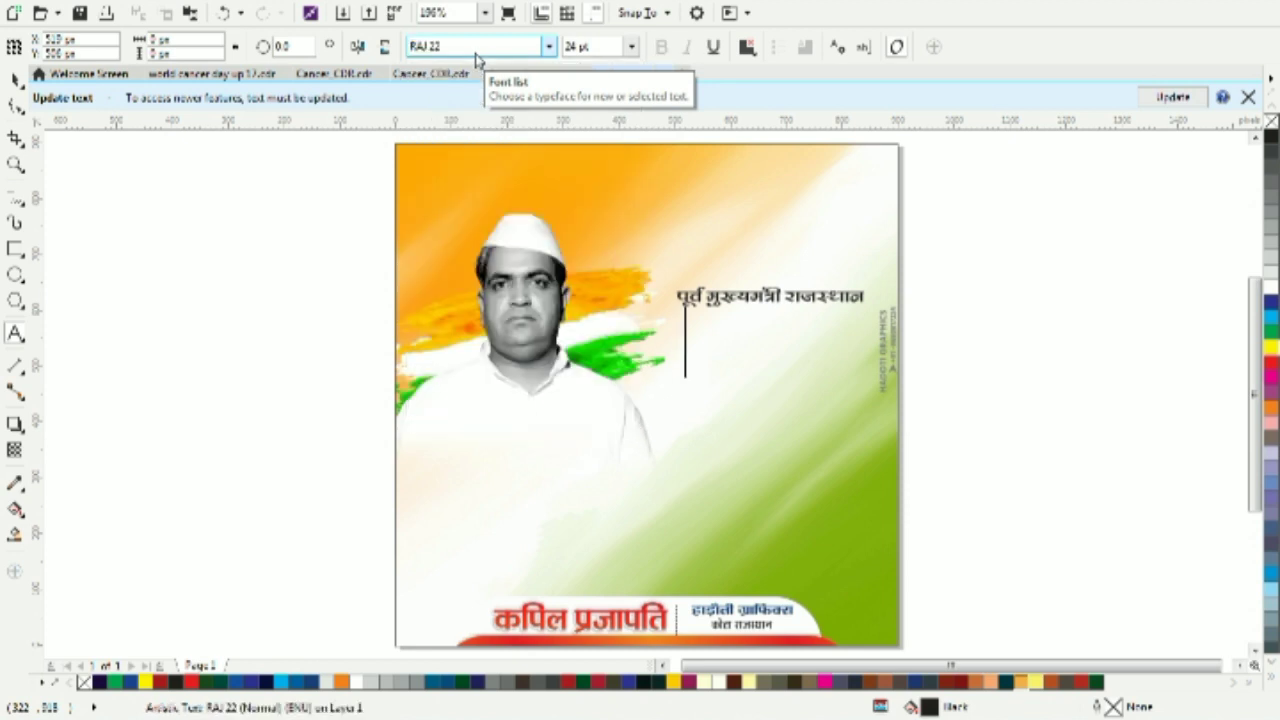
{"action": "type", "text": "t;u"}
{"action": "key", "text": "BackSpace"}
{"action": "key", "text": "BackSpace"}
{"action": "key", "text": "BackSpace"}
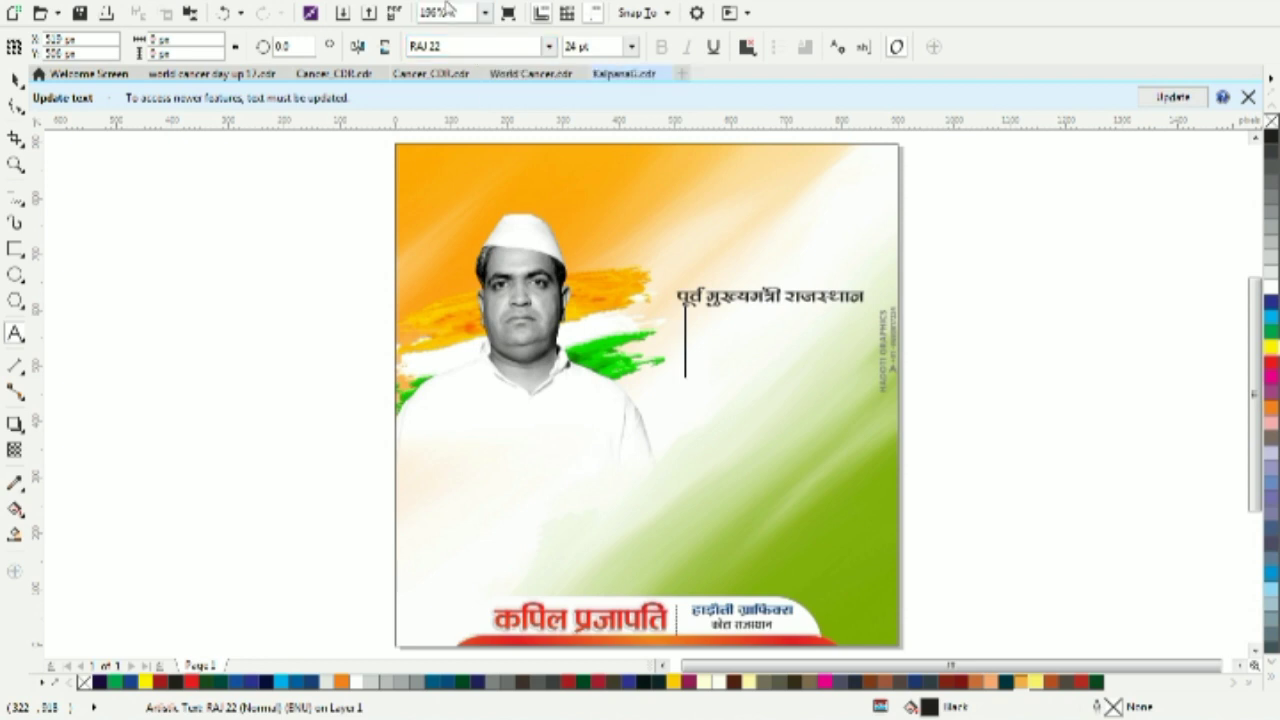
Switch the new line's font to RAJ 67 and enter "श्री मोहनलाल" at 24 pt
{"action": "left_click", "coordinate": [549, 46]}
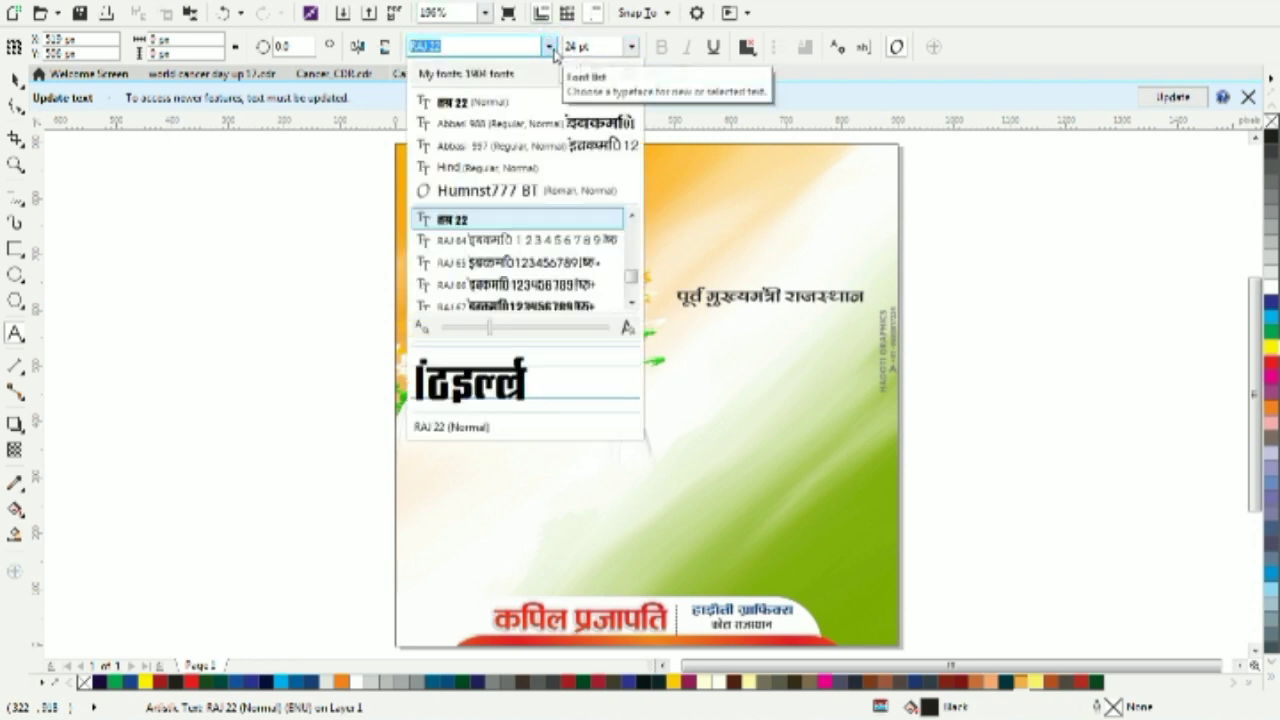
{"action": "key", "text": "Down"}
{"action": "key", "text": "Down"}
{"action": "key", "text": "Down"}
{"action": "key", "text": "Down"}
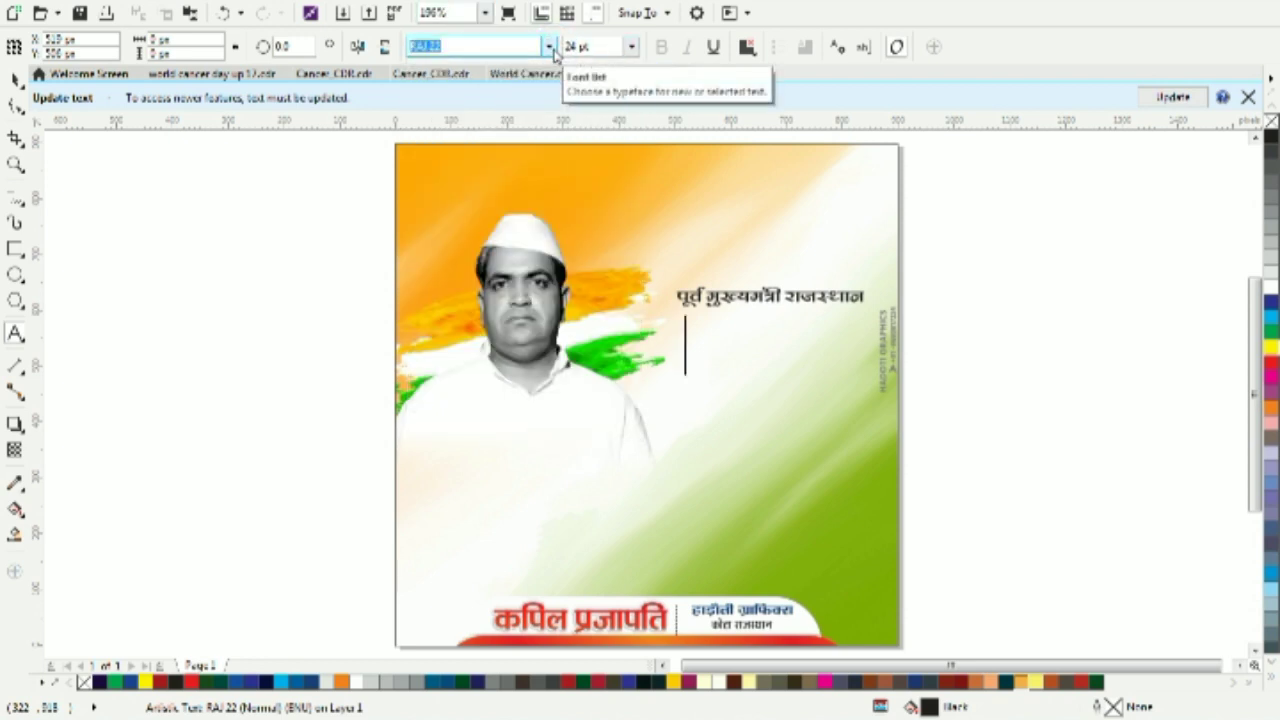
{"action": "key", "text": "Return"}
{"action": "type", "text": "श्री मा"}
{"action": "type", "text": "हनलाल"}
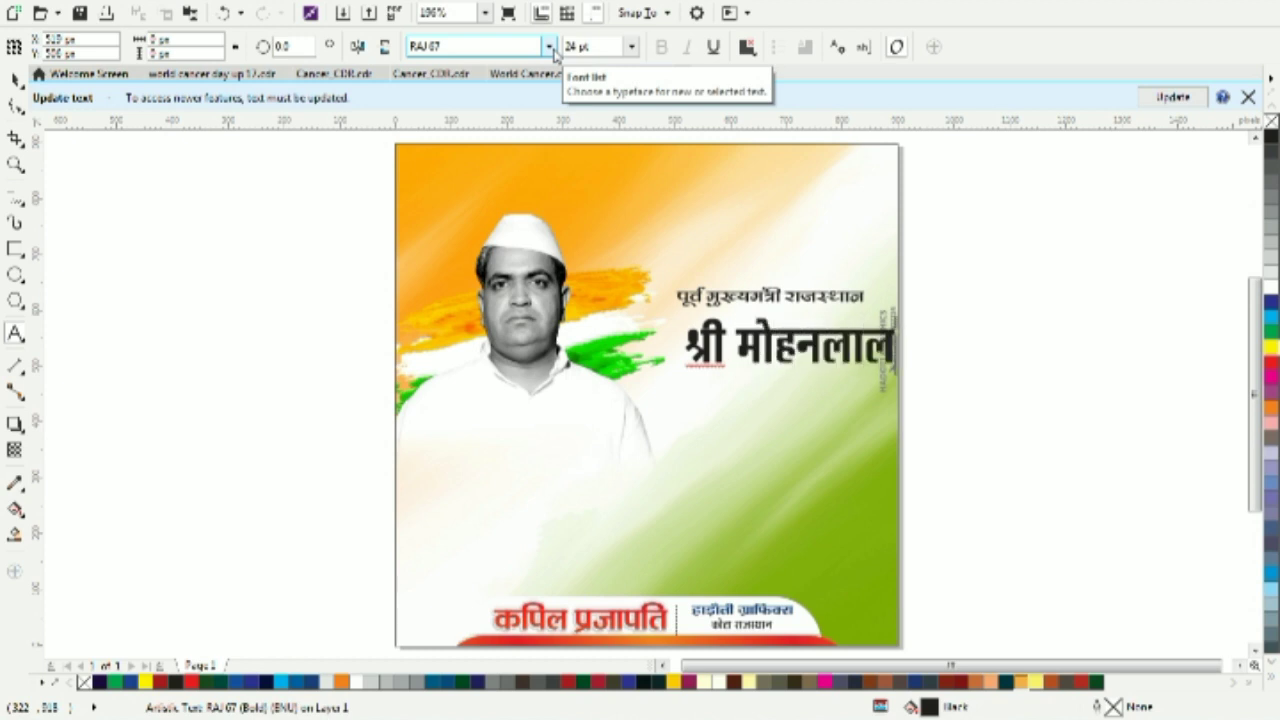
{"action": "left_click", "coordinate": [15, 79]}
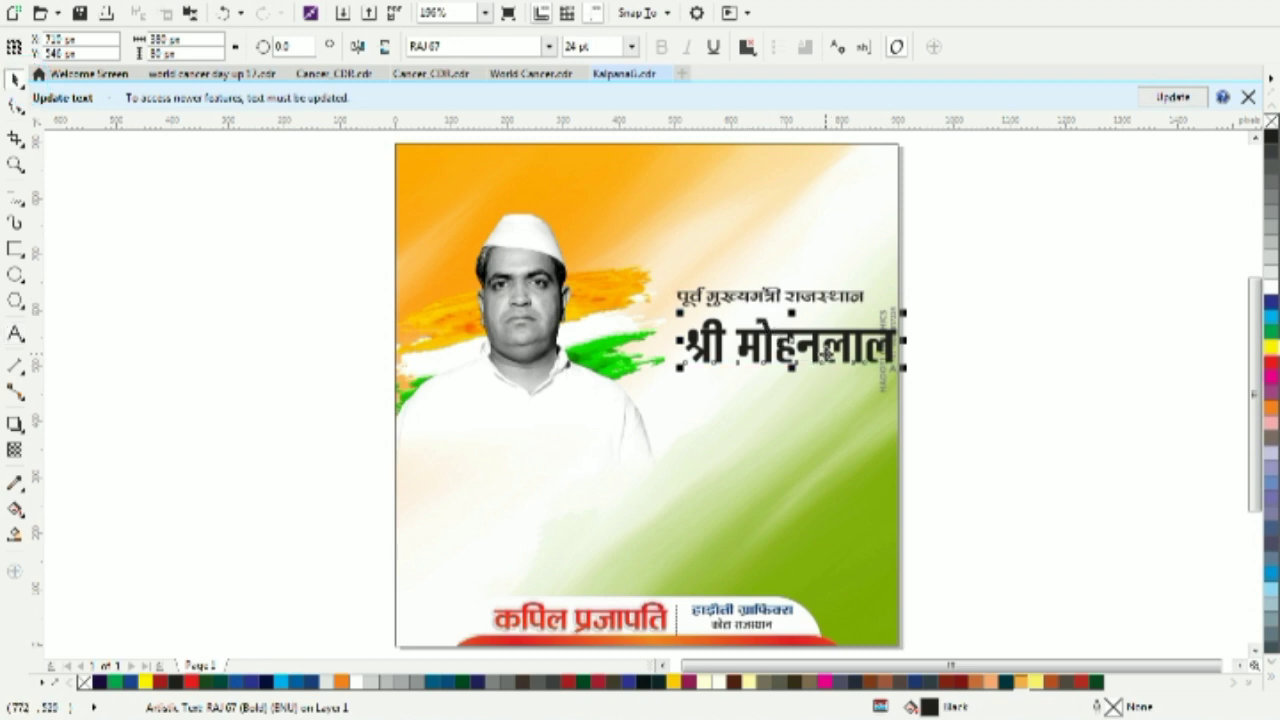
Move "श्री मोहनलाल" closer to the portrait and shrink "पूर्व मुख्यमंत्री राजस्थान" to about 6.4 pt, centred above it
{"action": "left_click_drag", "start_coordinate": [790, 343], "coordinate": [760, 295]}
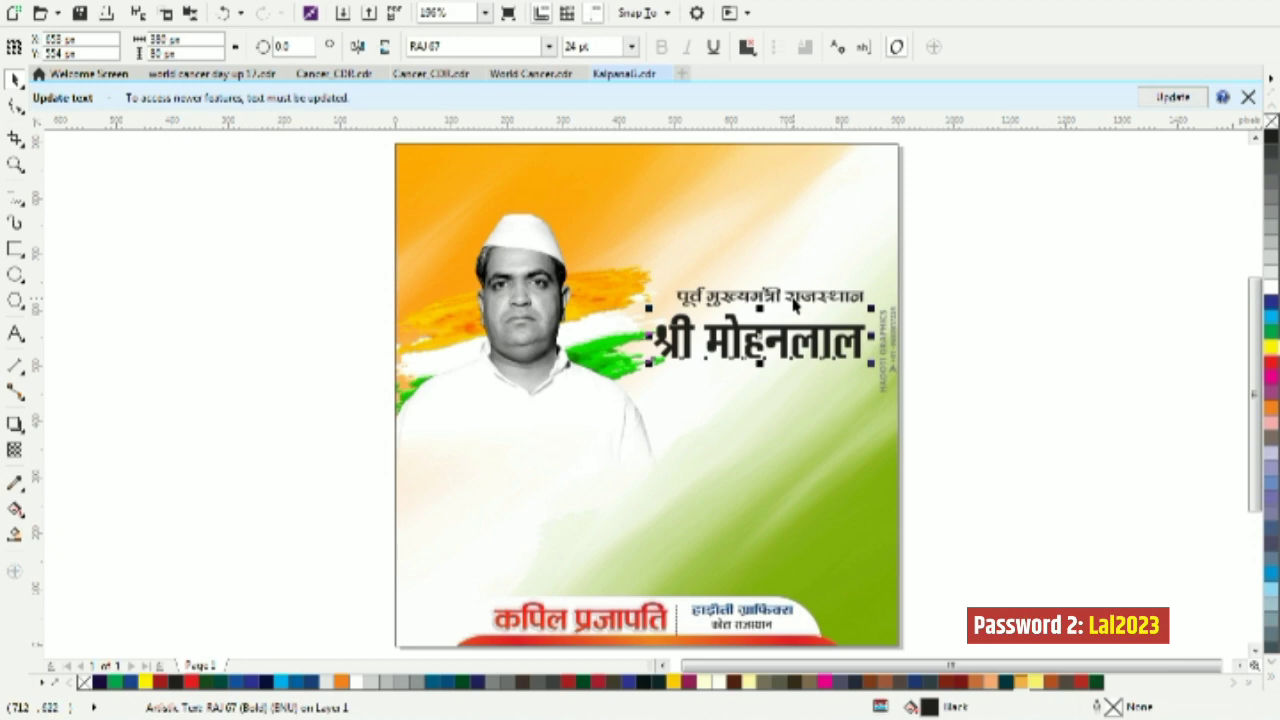
{"action": "left_click", "coordinate": [793, 302]}
{"action": "left_click_drag", "start_coordinate": [872, 283], "coordinate": [830, 265]}
{"action": "left_click_drag", "start_coordinate": [778, 298], "coordinate": [803, 299]}
Make a smaller copy of "श्री मोहनलाल" directly below the original at about 19.1 pt
{"action": "left_click", "coordinate": [803, 331]}
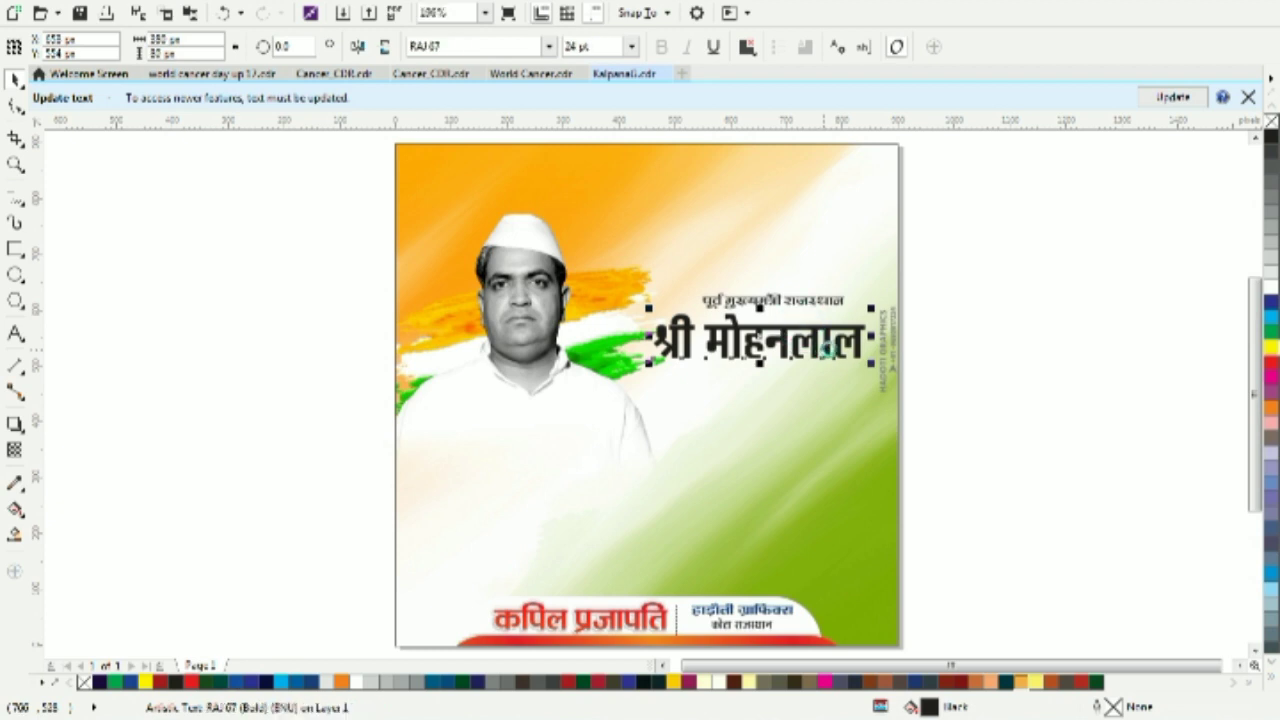
{"action": "left_click_drag", "start_coordinate": [868, 363], "coordinate": [806, 391]}
{"action": "right_click", "coordinate": [847, 358]}
Replace the text of the smaller copy with "सुखाड़िया जी"
{"action": "key", "text": "F8"}
{"action": "key", "text": "BackSpace"}
{"action": "key", "text": "BackSpace"}
{"action": "key", "text": "BackSpace"}
{"action": "key", "text": "BackSpace"}
{"action": "key", "text": "BackSpace"}
{"action": "key", "text": "BackSpace"}
{"action": "key", "text": "BackSpace"}
{"action": "key", "text": "BackSpace"}
{"action": "key", "text": "BackSpace"}
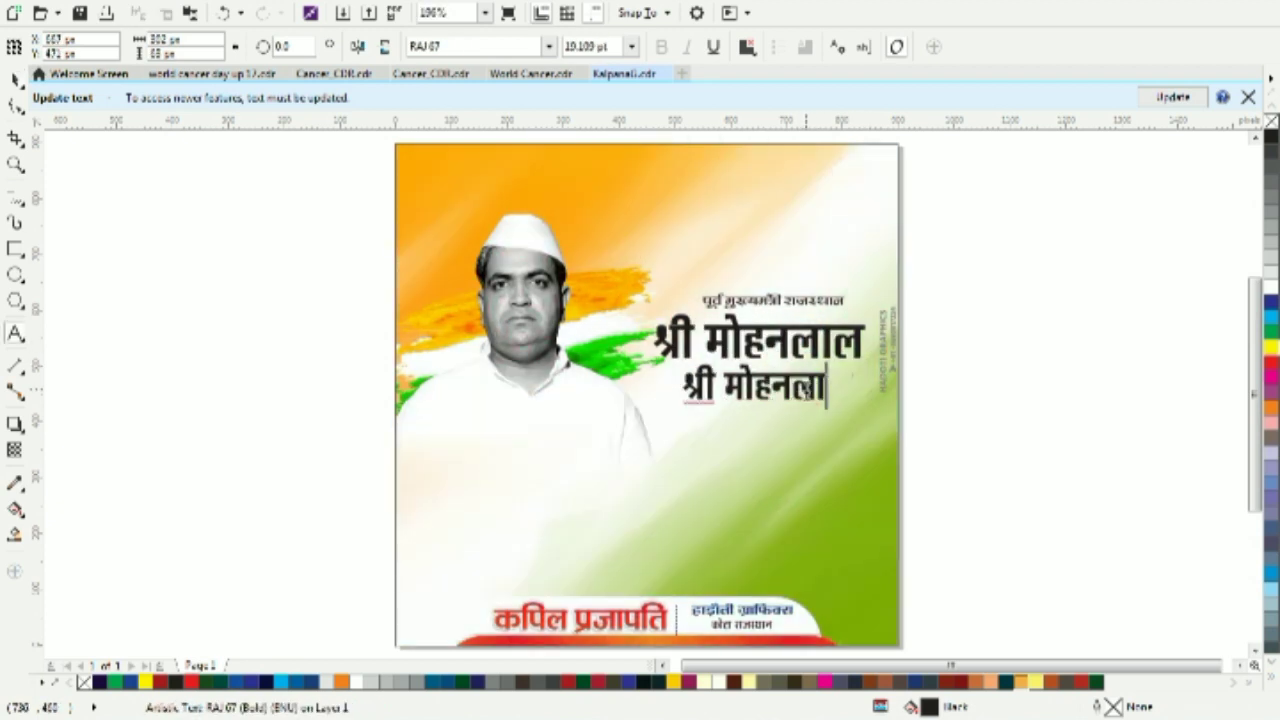
{"action": "key", "text": "BackSpace"}
{"action": "key", "text": "BackSpace"}
{"action": "type", "text": "सुख"}
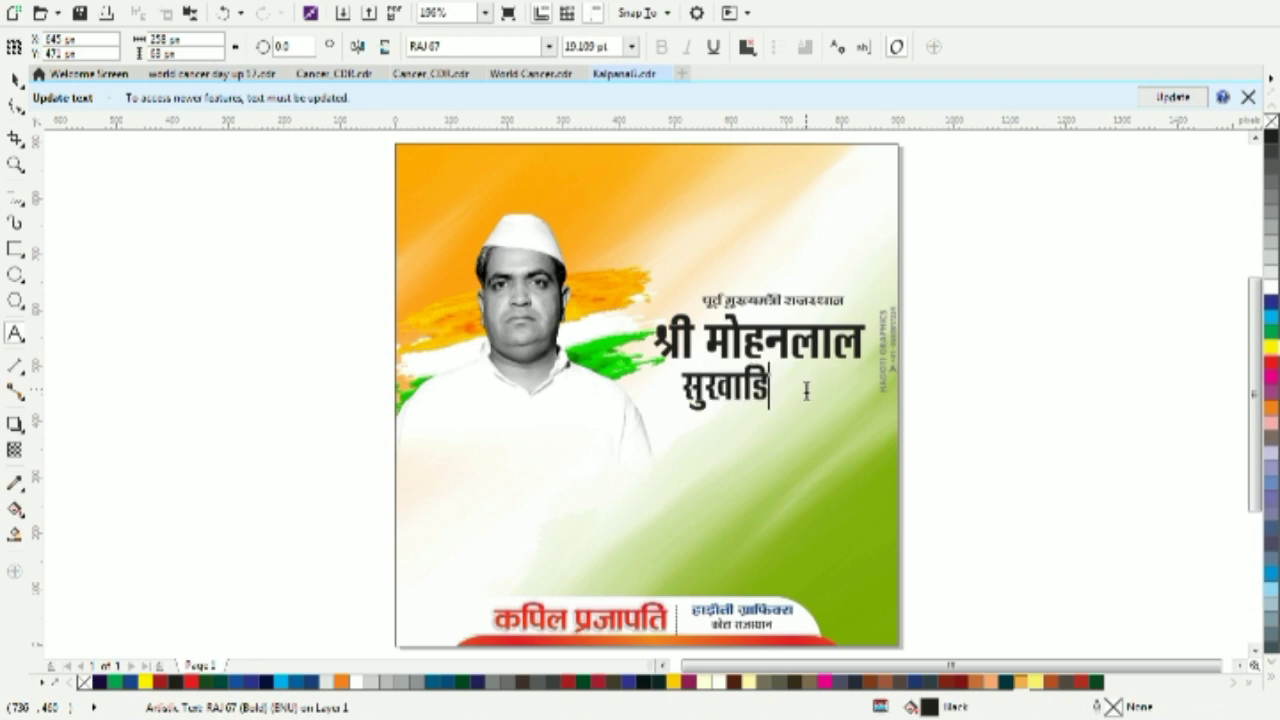
{"action": "type", "text": "ाड़िया जी"}
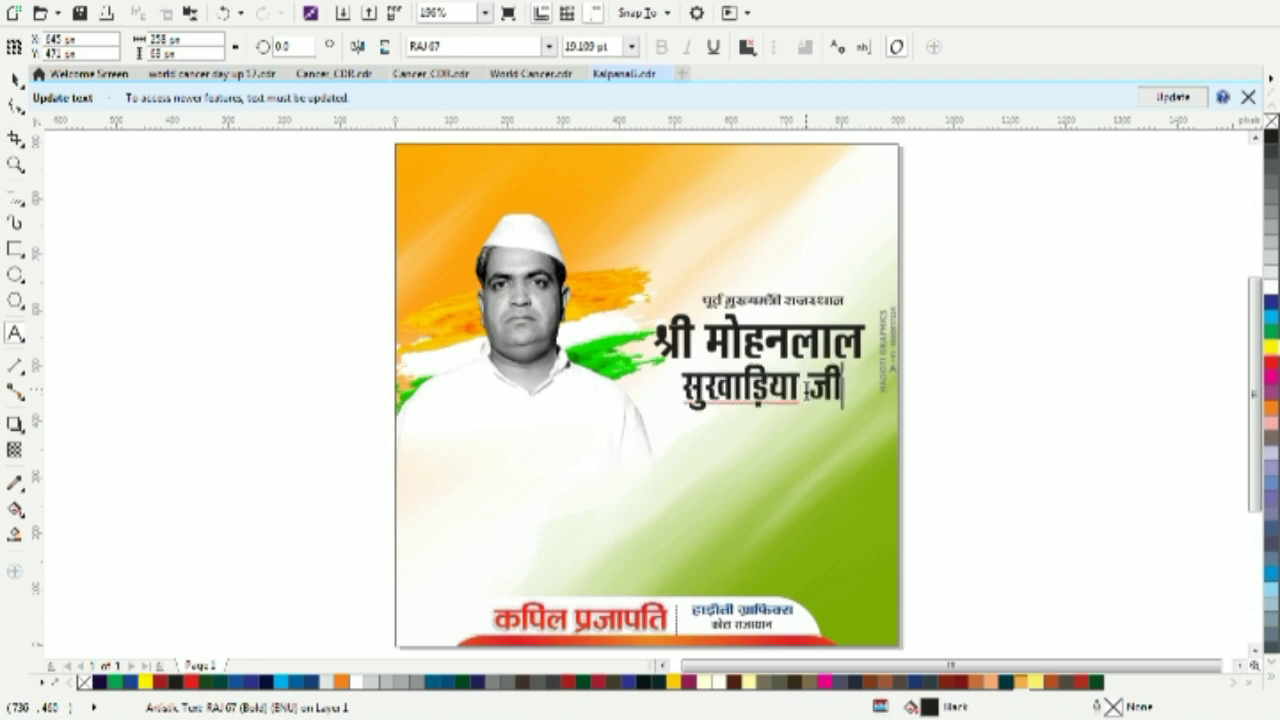
{"action": "left_click", "coordinate": [15, 78]}
Fill "श्री मोहनलाल" with a vertical black-to-red gradient and repeat the fill on "सुखाड़िया जी"
{"action": "left_click", "coordinate": [733, 332]}
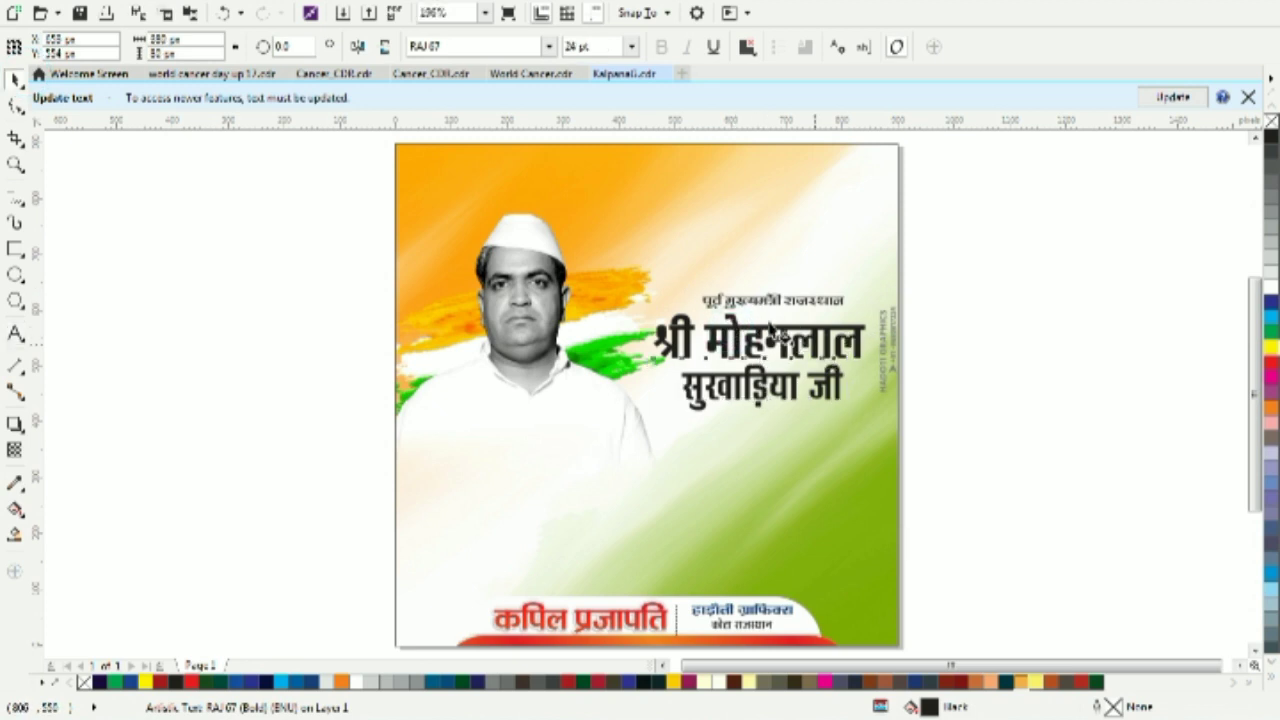
{"action": "key", "text": "g"}
{"action": "left_click_drag", "start_coordinate": [760, 309], "coordinate": [760, 354]}
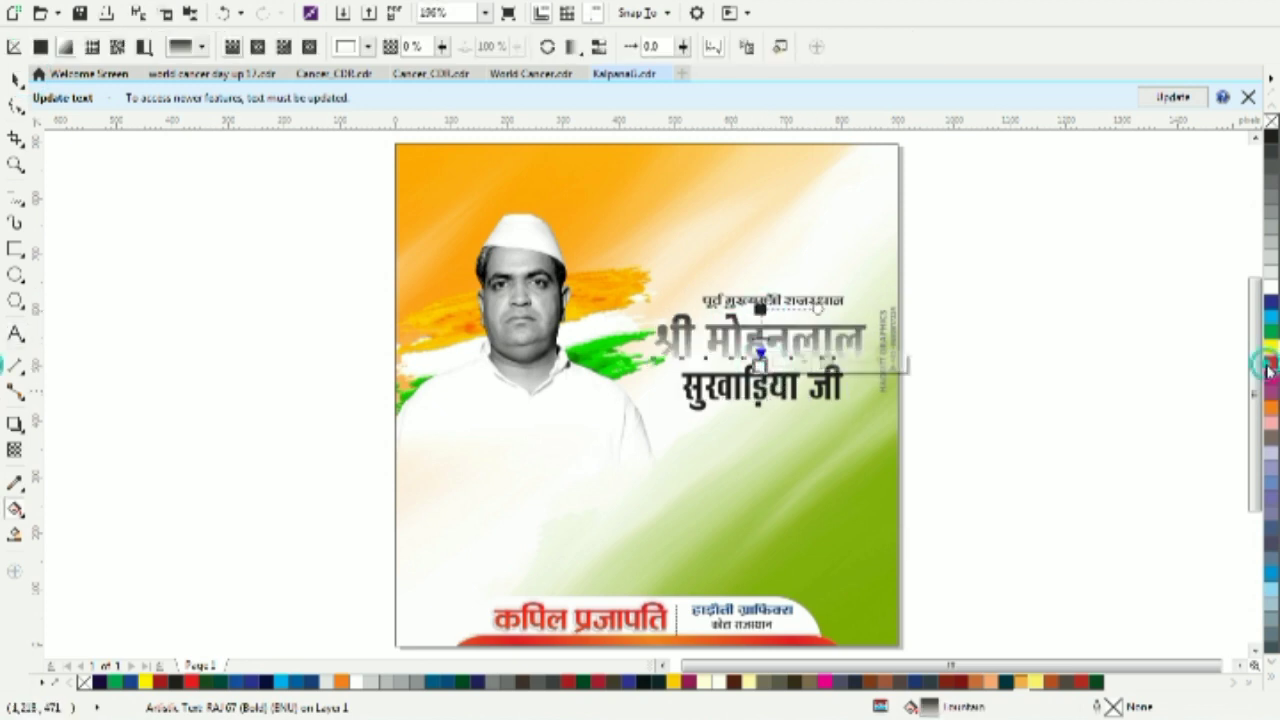
{"action": "left_click_drag", "start_coordinate": [1271, 362], "coordinate": [761, 356]}
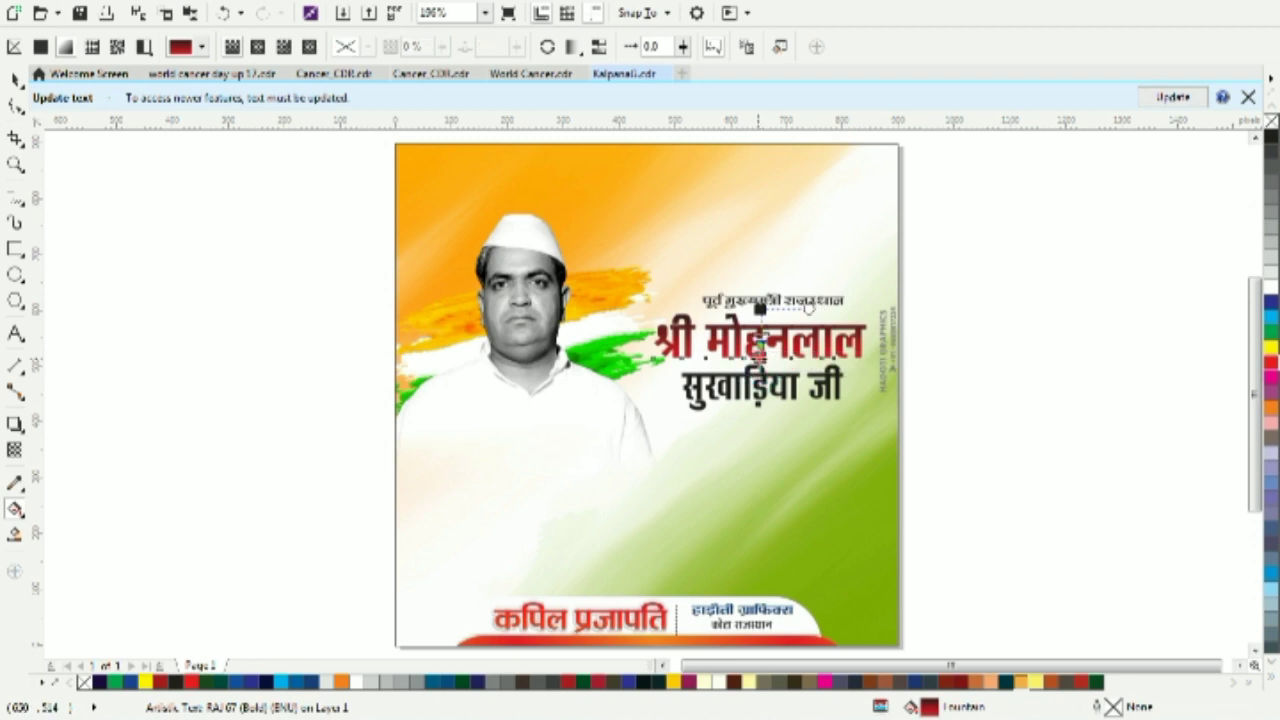
{"action": "left_click", "coordinate": [760, 395]}
{"action": "key", "text": "ctrl+r"}
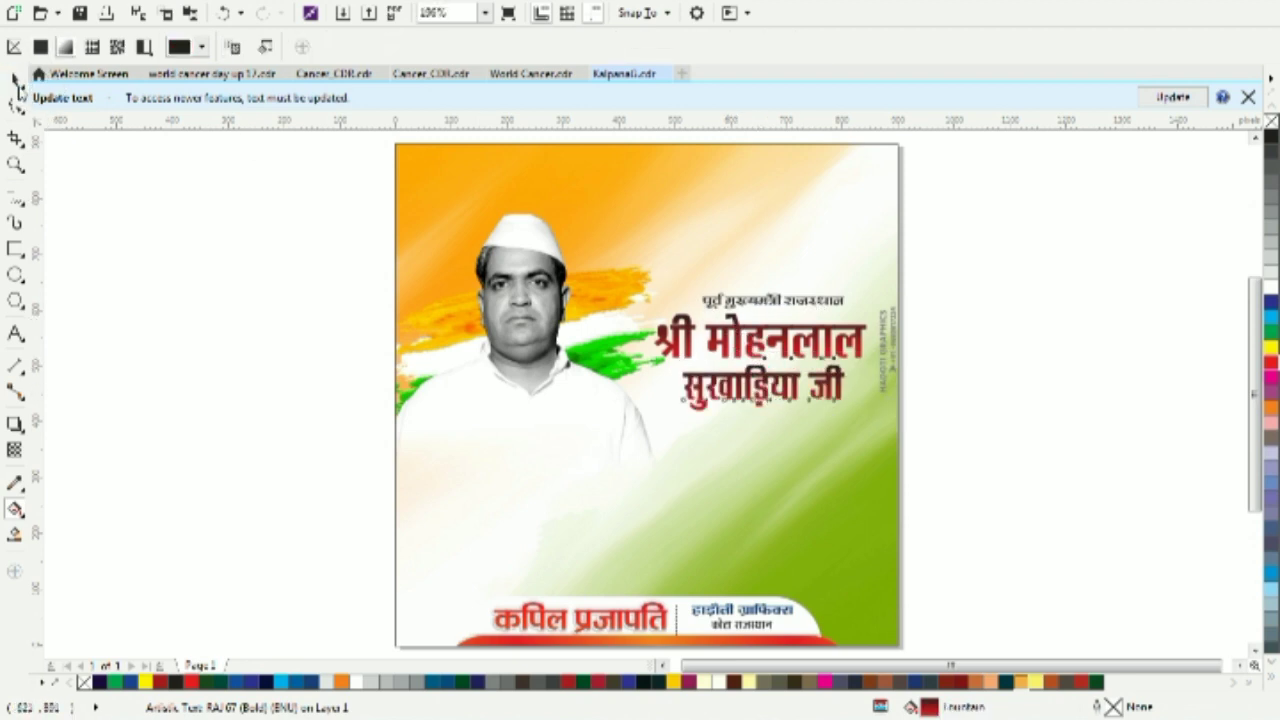
Change the gradient of "सुखाड़िया जी" to run from dark blue at the top to cyan at the bottom
{"action": "left_click", "coordinate": [17, 84]}
{"action": "key", "text": "g"}
{"action": "left_click", "coordinate": [764, 360]}
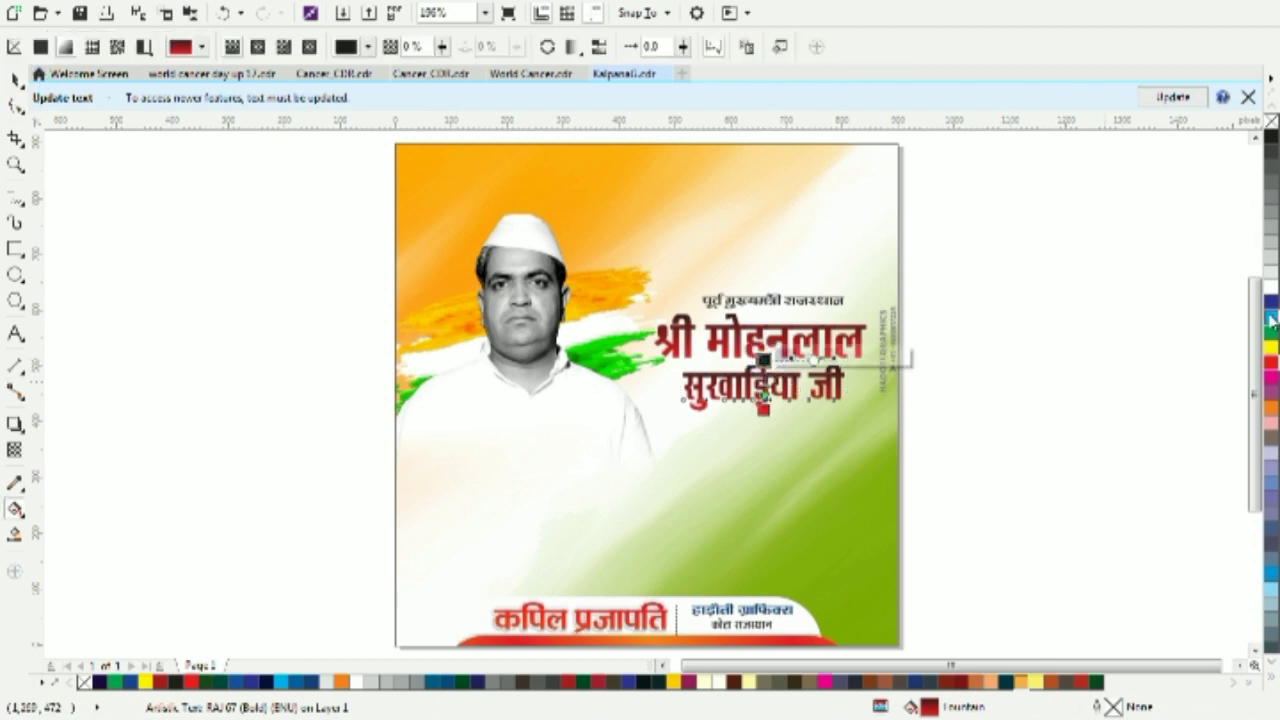
{"action": "left_click", "coordinate": [1271, 303]}
{"action": "left_click", "coordinate": [764, 410]}
{"action": "left_click", "coordinate": [1269, 320]}
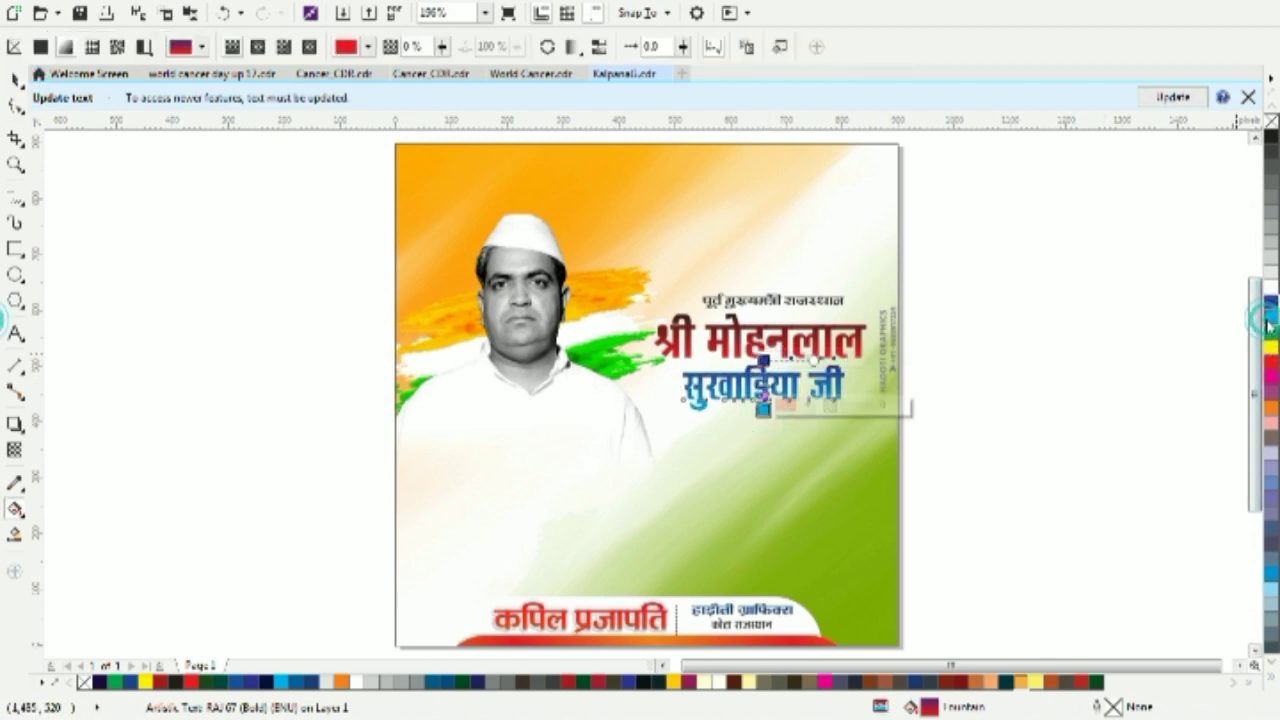
{"action": "left_click", "coordinate": [14, 78]}
{"action": "left_click", "coordinate": [1118, 353]}
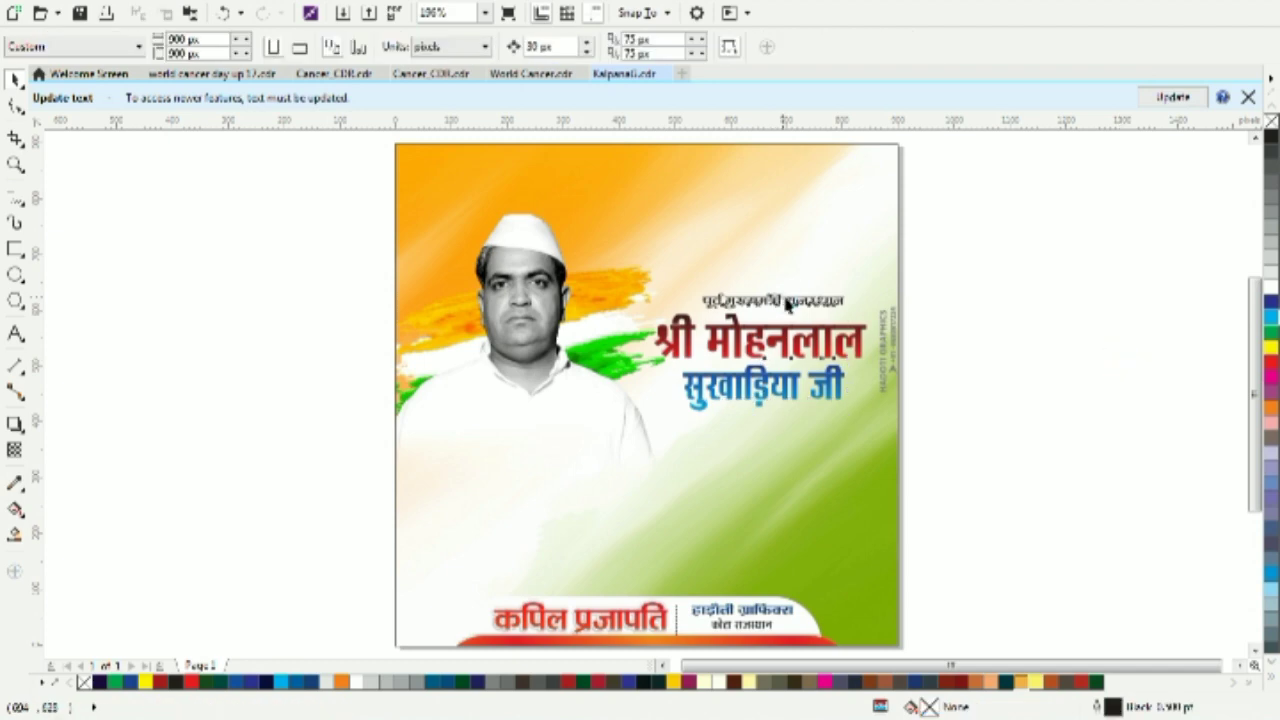
Copy "पूर्व मुख्यमंत्री राजस्थान" below the name, change the copy to "की पुण्यतिथि पर सादर नमन" and centre it
{"action": "left_click", "coordinate": [788, 302]}
{"action": "left_click_drag", "start_coordinate": [793, 303], "coordinate": [783, 424]}
{"action": "right_click", "coordinate": [783, 424]}
{"action": "key", "text": "F8"}
{"action": "left_click_drag", "start_coordinate": [694, 422], "coordinate": [694, 422]}
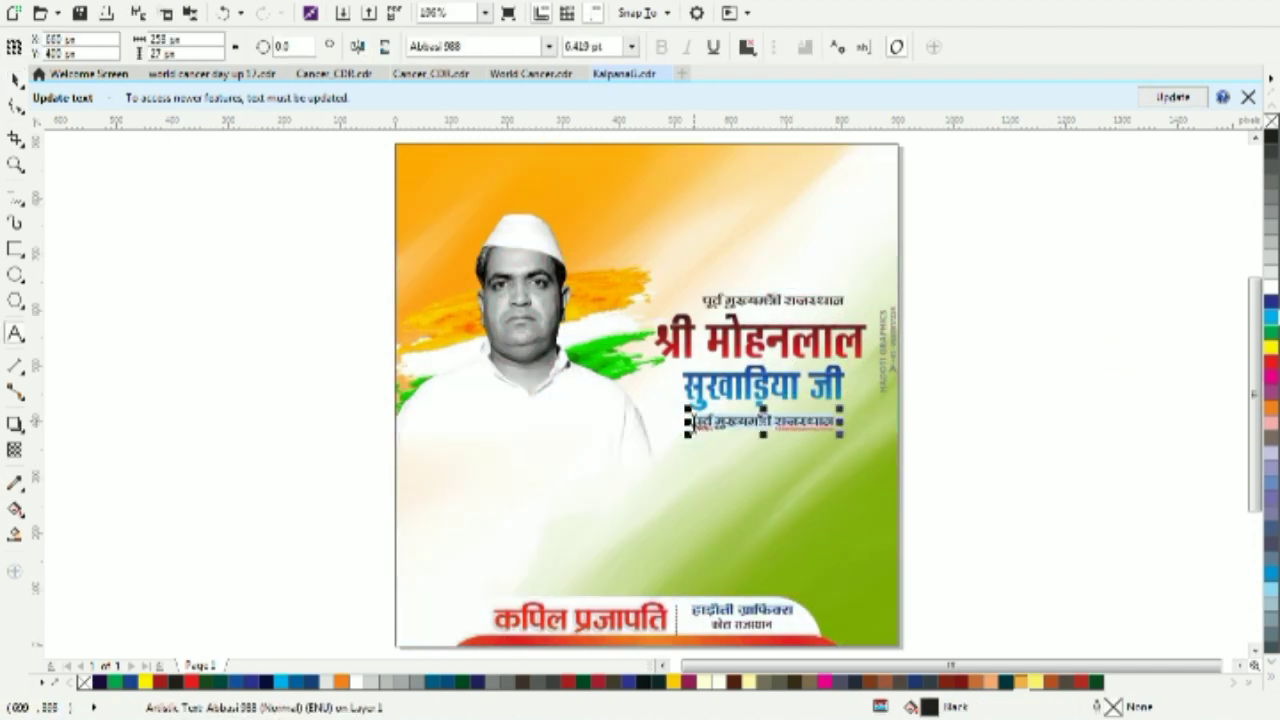
{"action": "type", "text": "की पुण्यतिथि पर सादर नमन"}
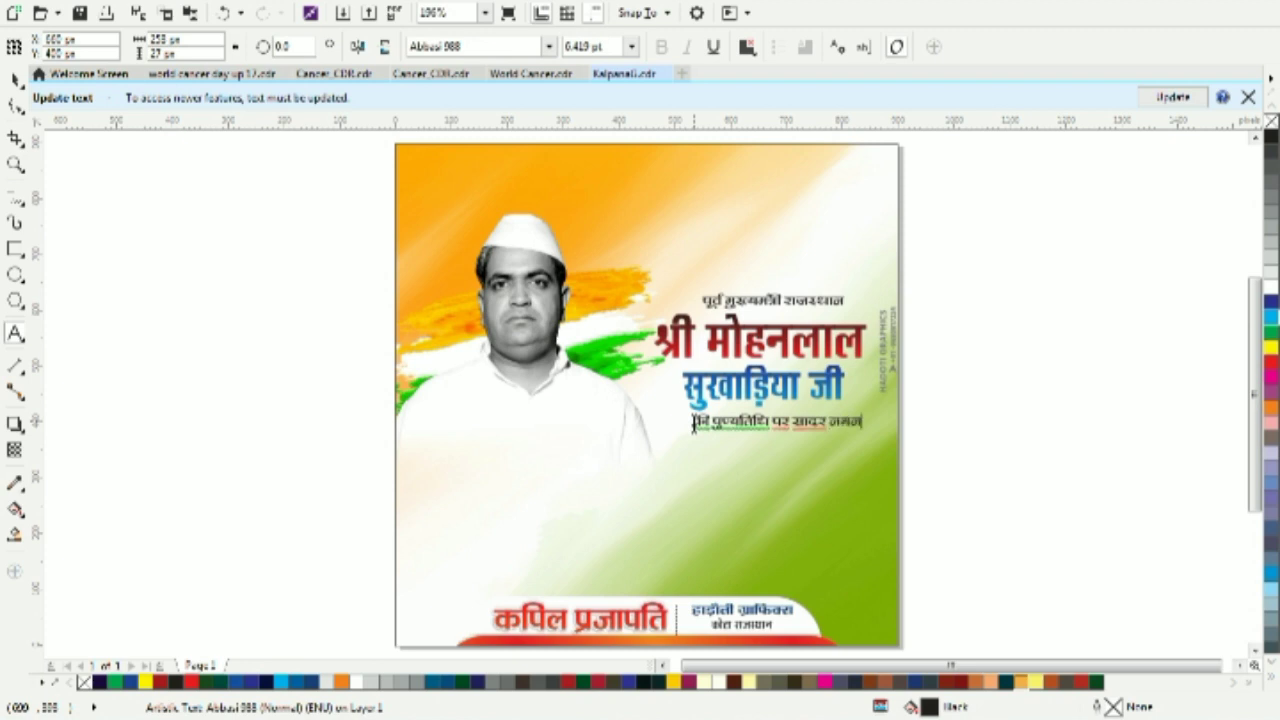
{"action": "left_click", "coordinate": [15, 80]}
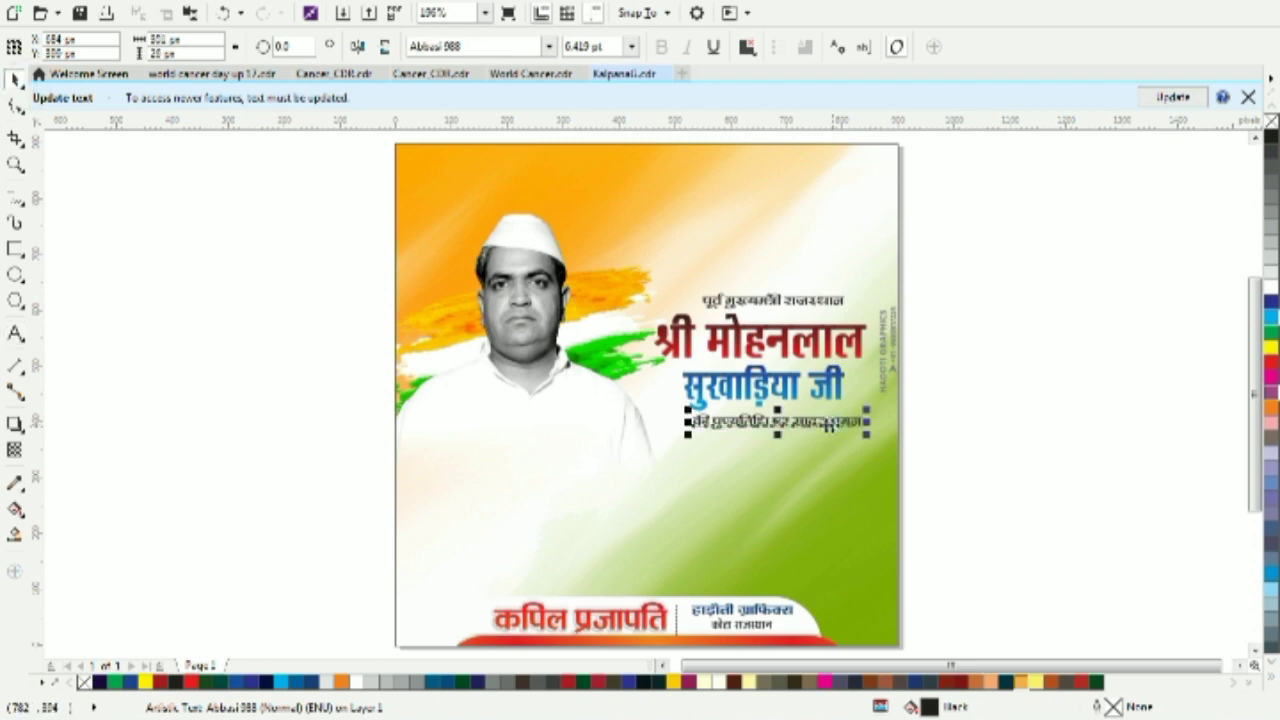
{"action": "left_click_drag", "start_coordinate": [835, 432], "coordinate": [822, 433]}
{"action": "left_click", "coordinate": [995, 432]}
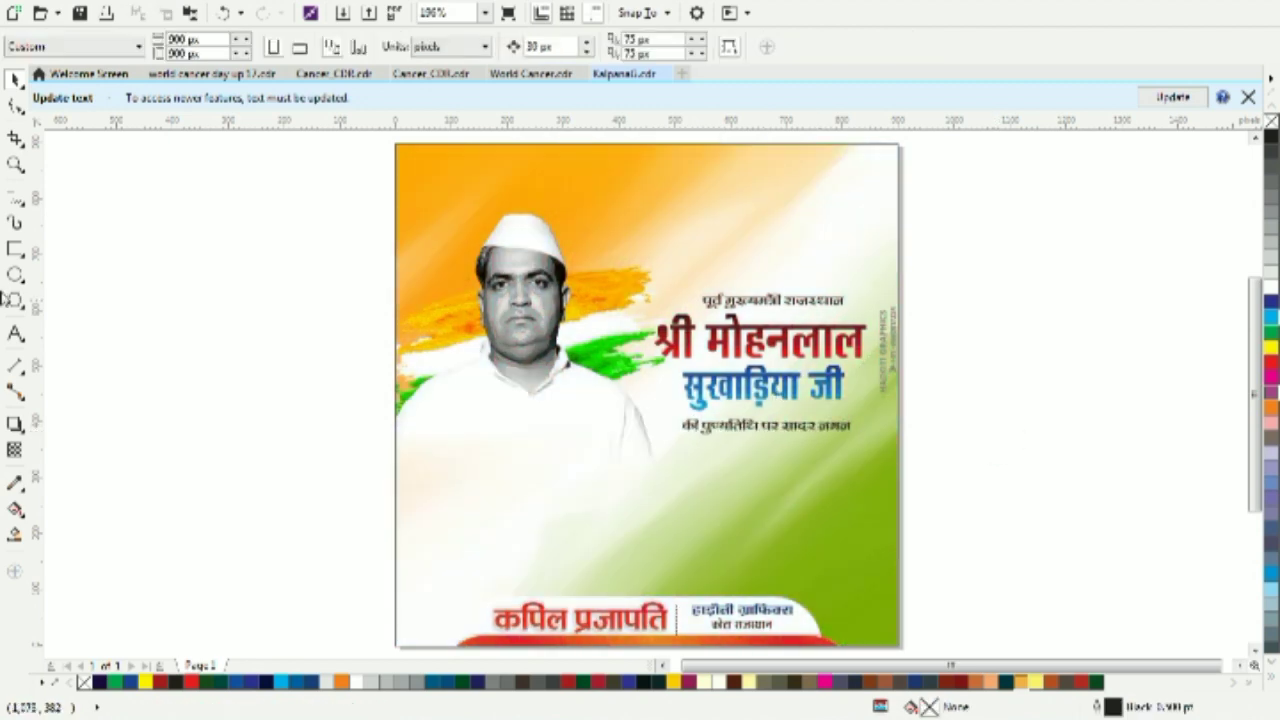
Draw a rectangle about 340 × 41 px around "की पुण्यतिथि पर सादर नमन" and round its corners to about 21 px
{"action": "left_click", "coordinate": [14, 249]}
{"action": "left_click_drag", "start_coordinate": [668, 412], "coordinate": [860, 438]}
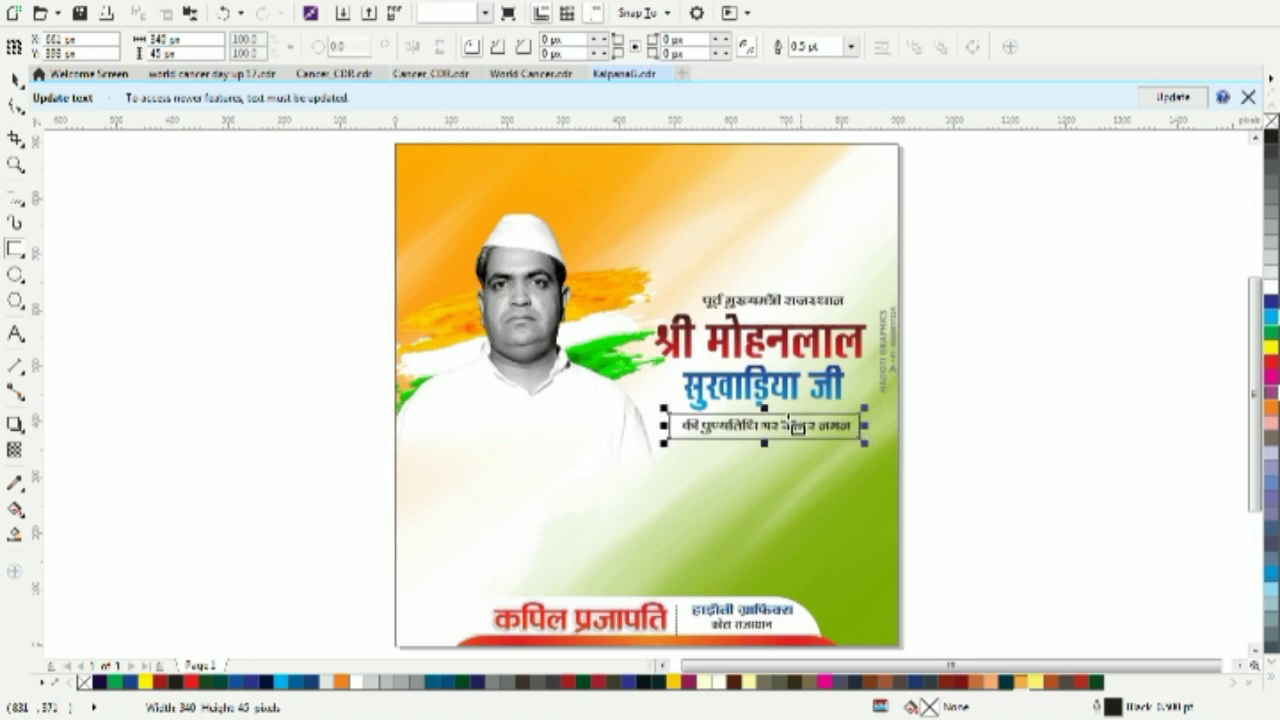
{"action": "left_click_drag", "start_coordinate": [765, 410], "coordinate": [1020, 410]}
{"action": "left_click", "coordinate": [22, 80]}
{"action": "key", "text": "F10"}
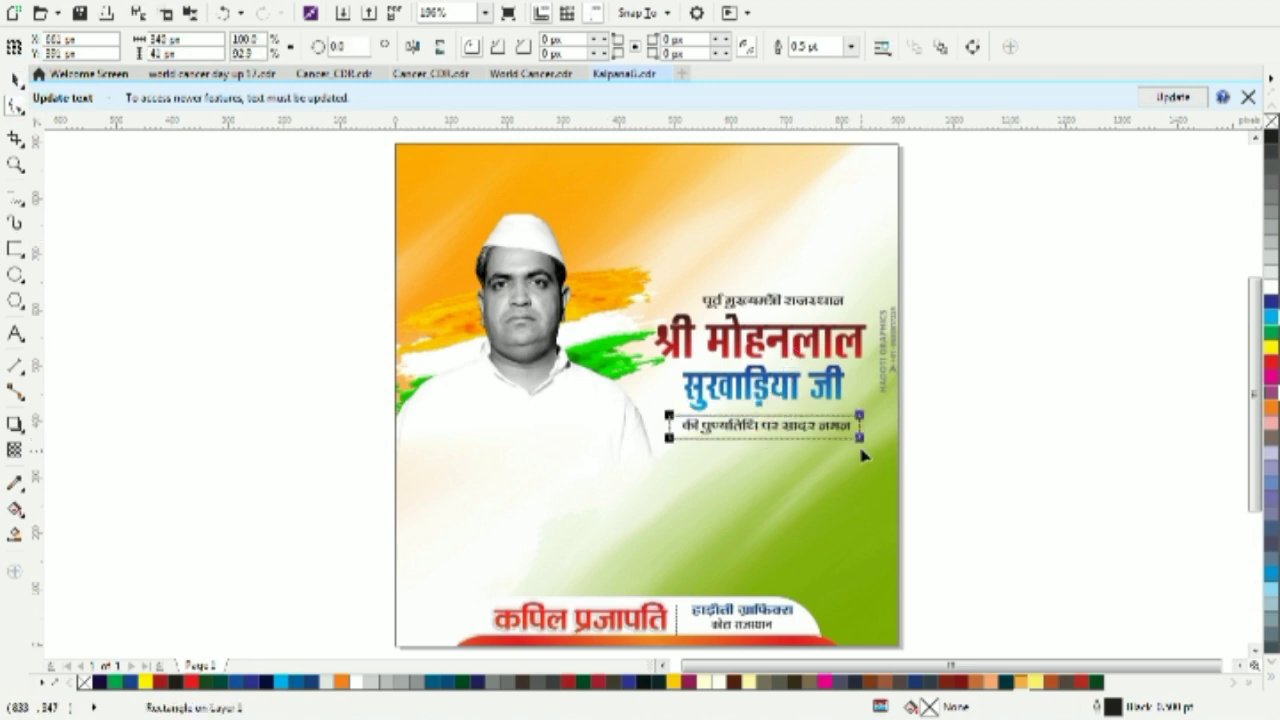
{"action": "left_click_drag", "start_coordinate": [860, 437], "coordinate": [868, 410]}
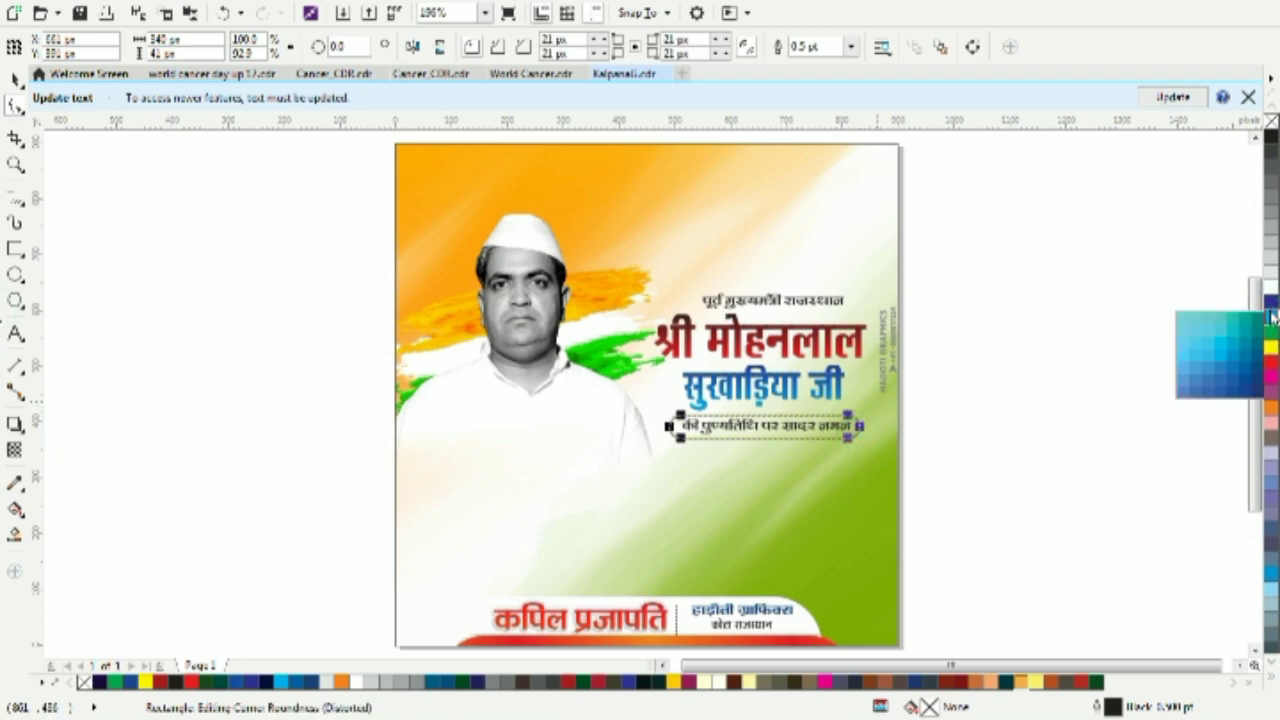
Fill the rounded rectangle with dark blue and no outline, and place it behind the tribute text
{"action": "left_click", "coordinate": [1270, 318]}
{"action": "left_click", "coordinate": [1258, 386]}
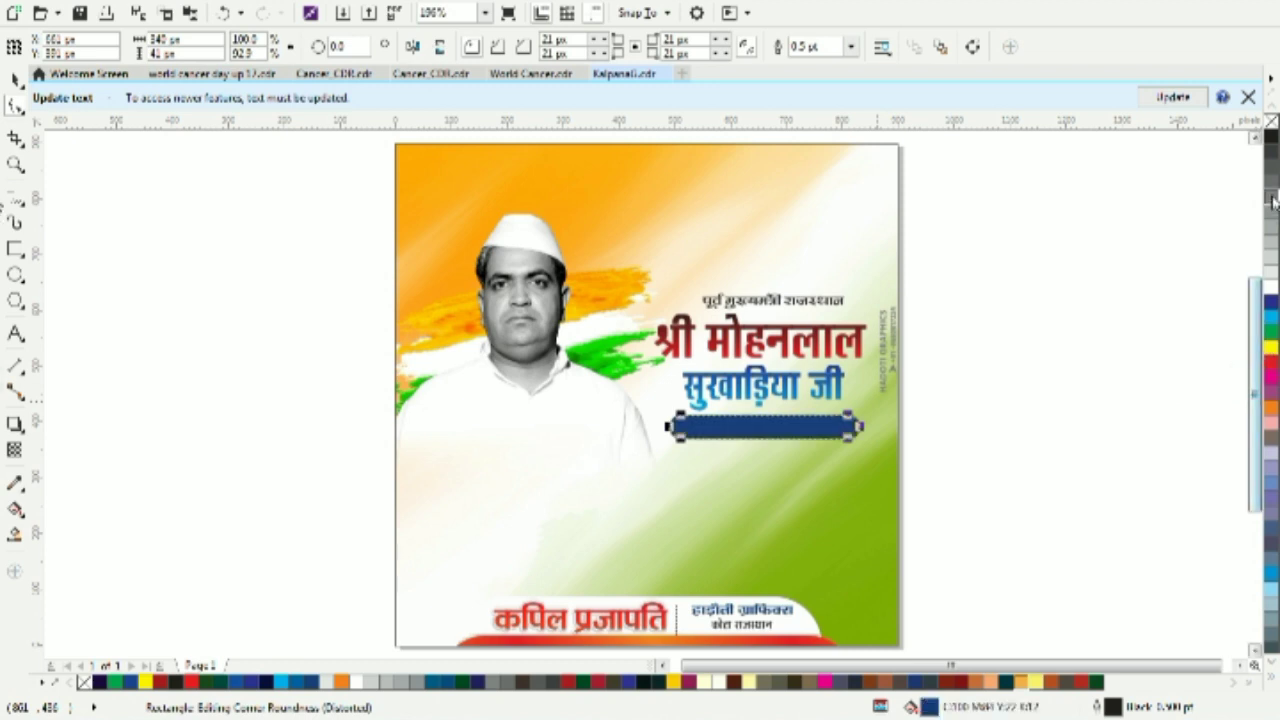
{"action": "left_click", "coordinate": [15, 79]}
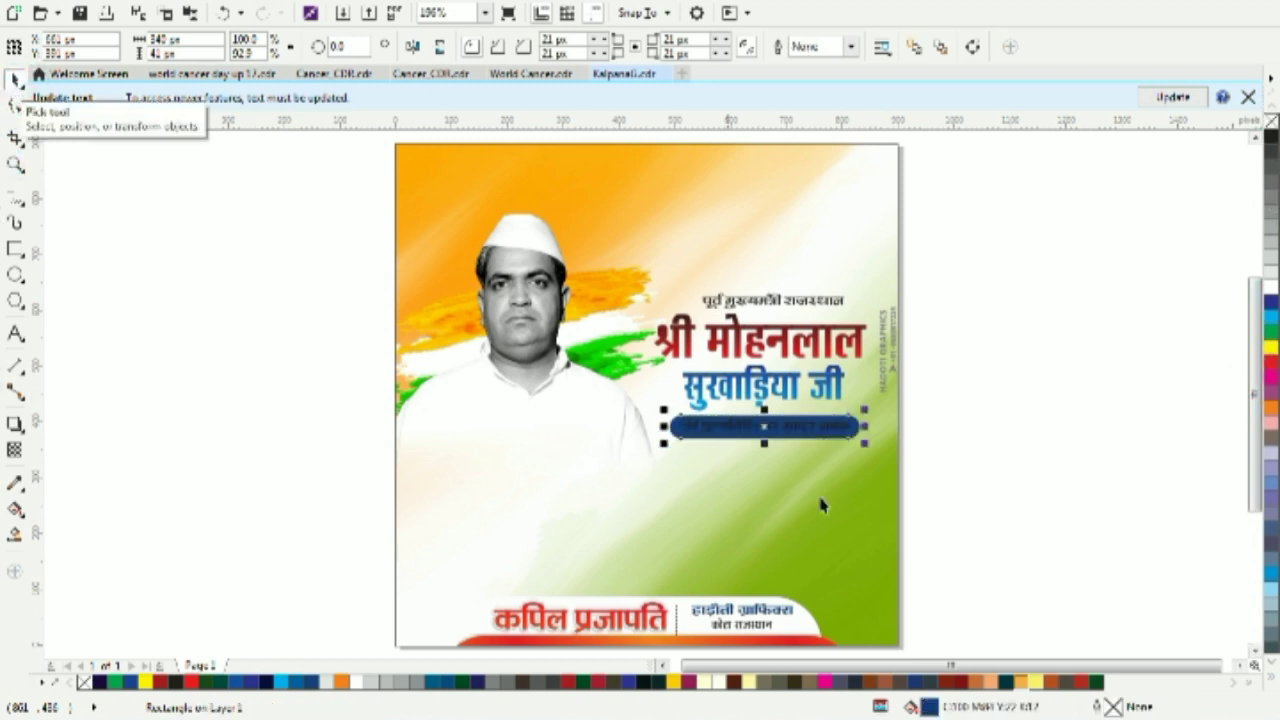
Colour the text "की पुण्यतिथि पर सादर नमन" white
{"action": "left_click", "coordinate": [970, 438]}
{"action": "left_click", "coordinate": [837, 427]}
{"action": "left_click", "coordinate": [1271, 284]}
{"action": "left_click", "coordinate": [1107, 405]}
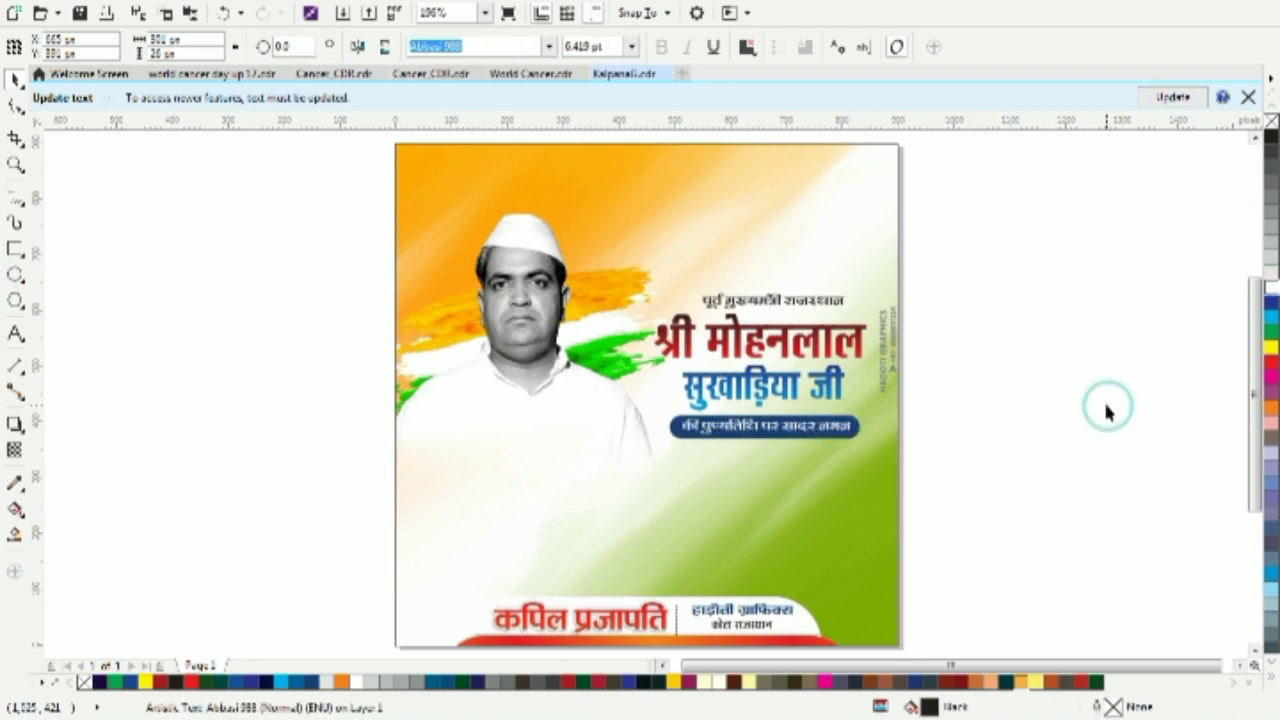
Draw a horizontal line about 398 px long across the dark blue banner, with an 80% black outline 0.75 pt wide
{"action": "left_click", "coordinate": [20, 199]}
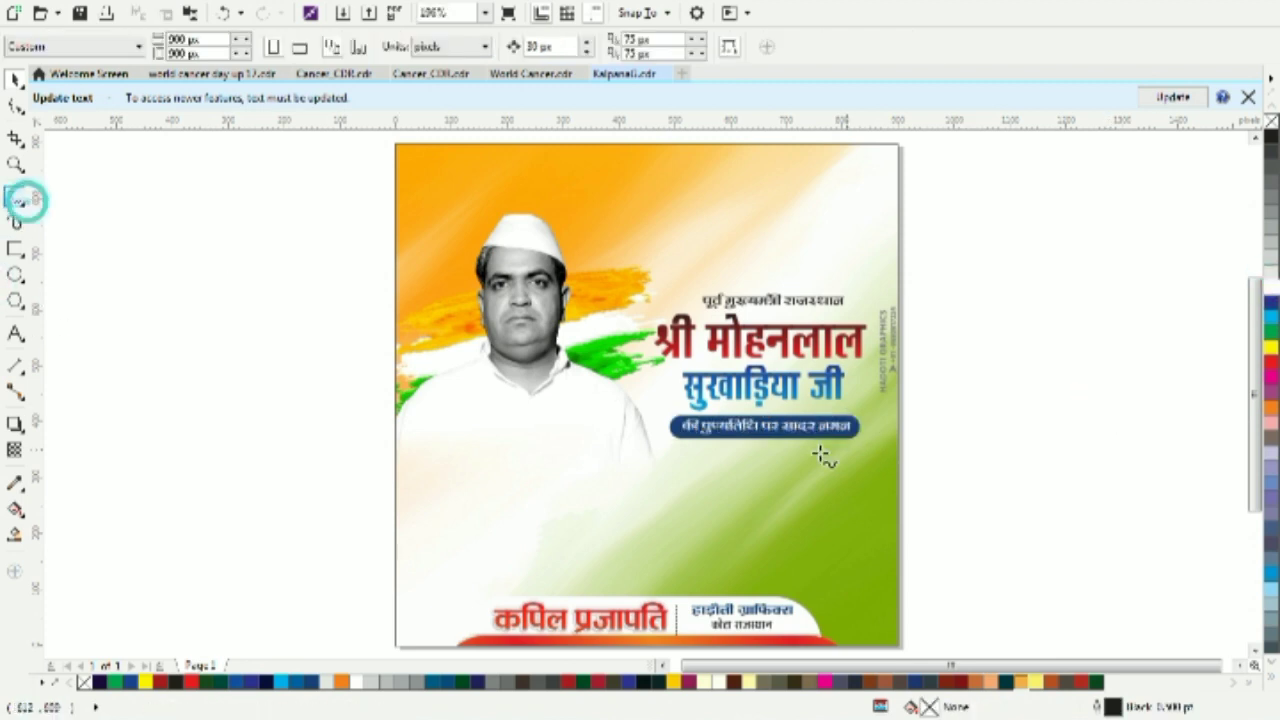
{"action": "left_click", "coordinate": [656, 421]}
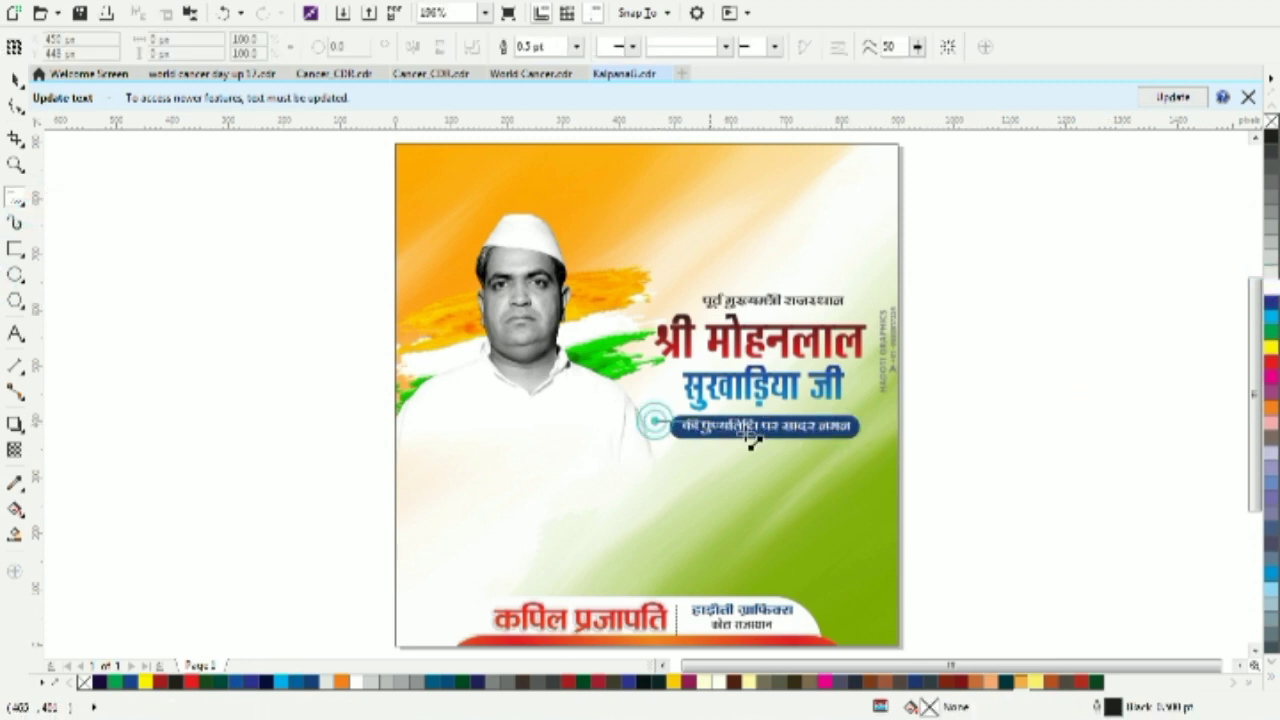
{"action": "left_click", "coordinate": [884, 446], "text": "ctrl"}
{"action": "right_click", "coordinate": [1272, 165]}
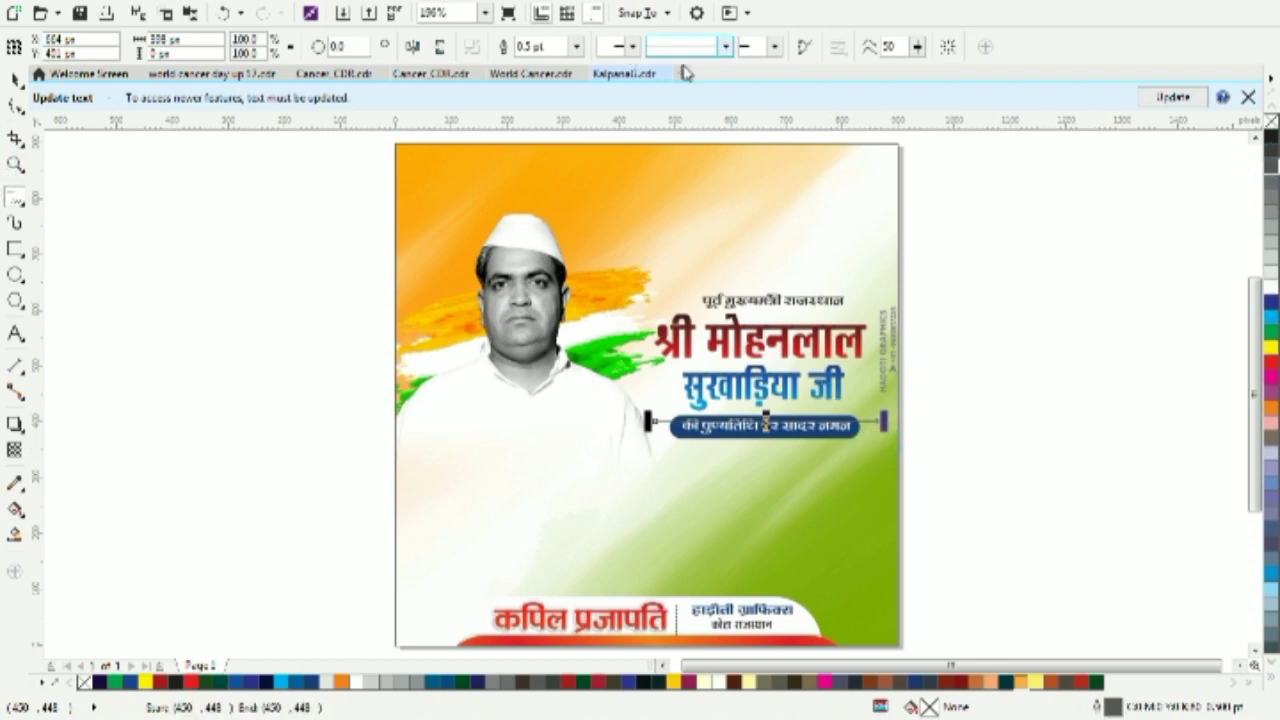
{"action": "left_click", "coordinate": [576, 46]}
{"action": "left_click", "coordinate": [535, 96]}
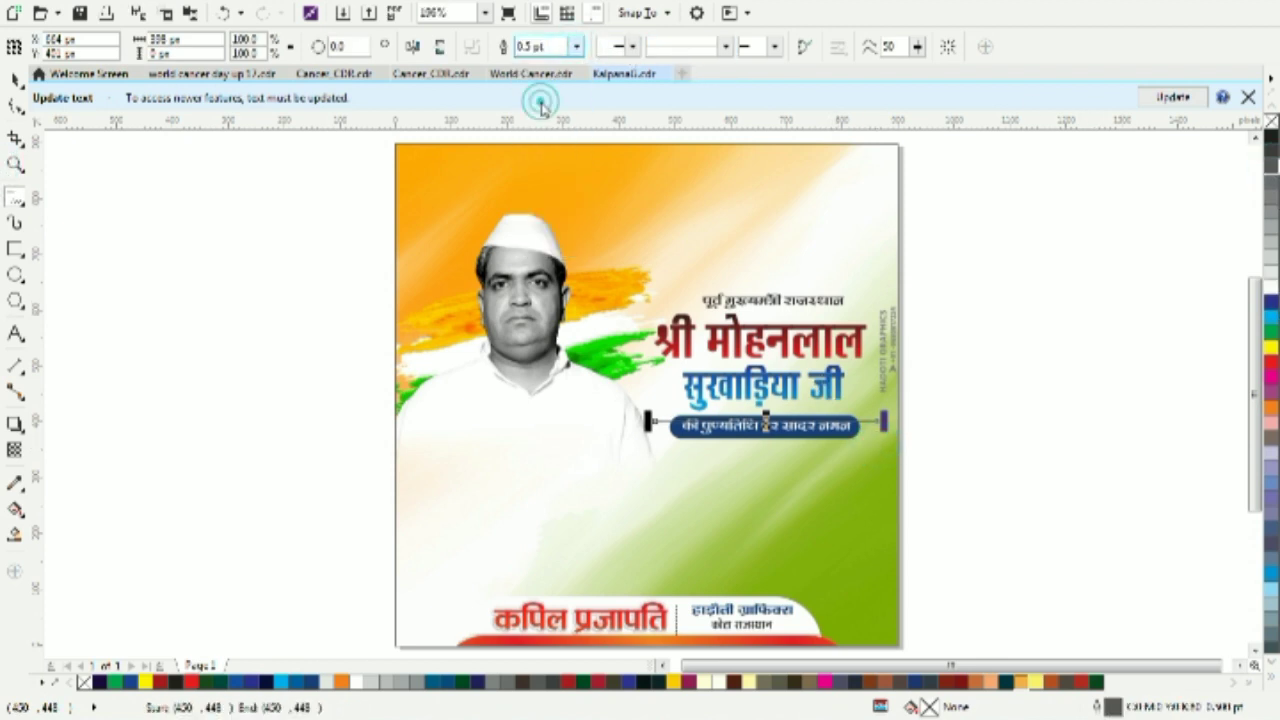
{"action": "left_click", "coordinate": [14, 80]}
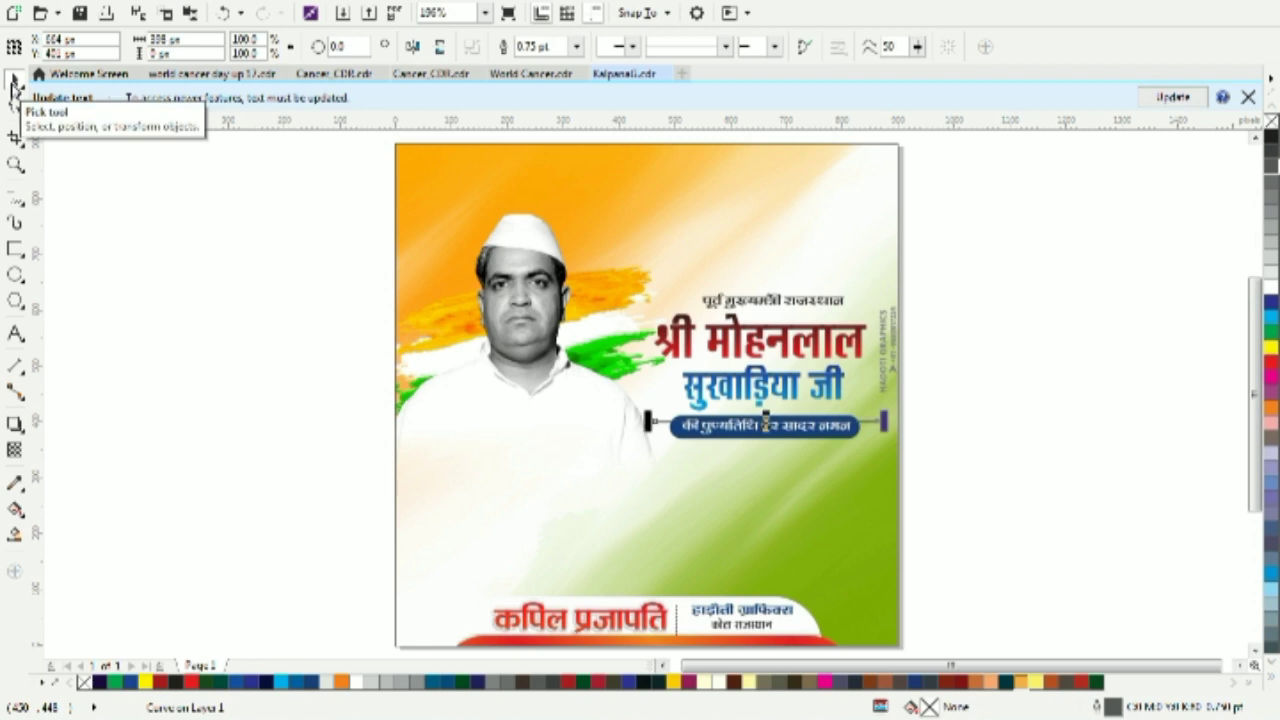
Duplicate the line about 16 px below the first and place both lines behind the dark blue banner
{"action": "key", "text": "Down"}
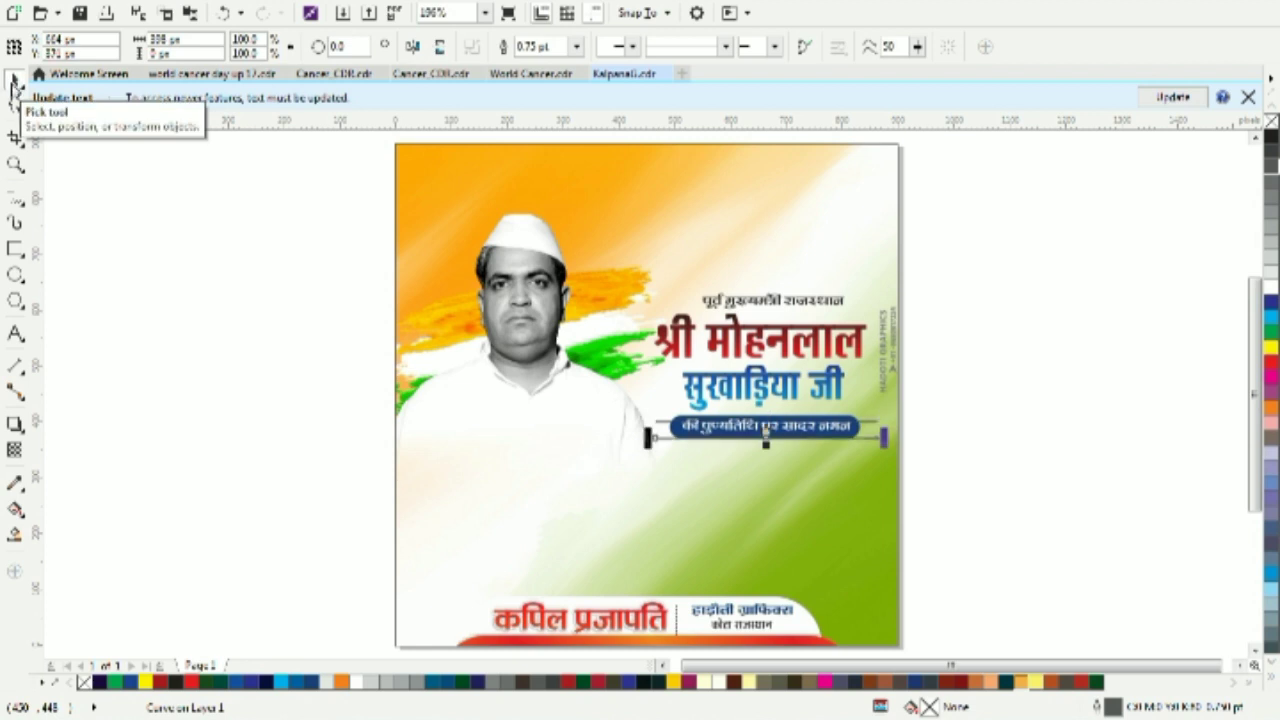
{"action": "left_click_drag", "start_coordinate": [848, 437], "coordinate": [863, 468]}
{"action": "left_click", "coordinate": [864, 455]}
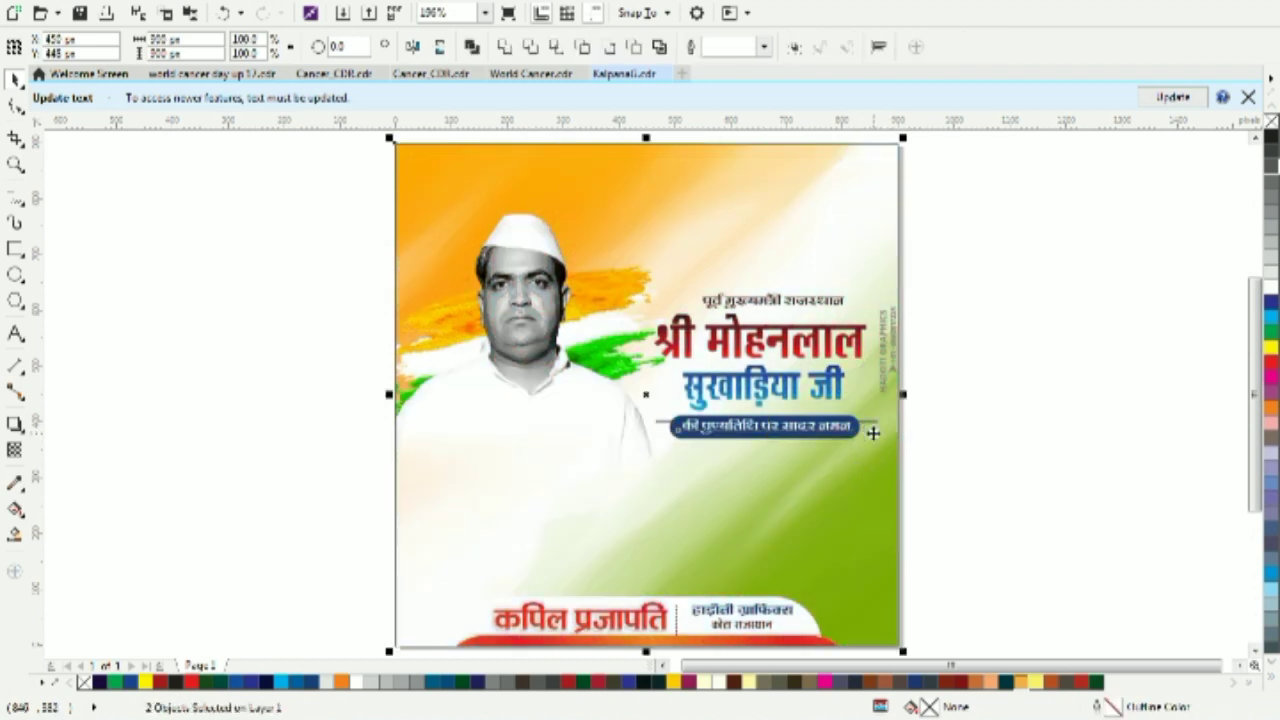
{"action": "left_click", "coordinate": [960, 425]}
{"action": "key", "text": "z"}
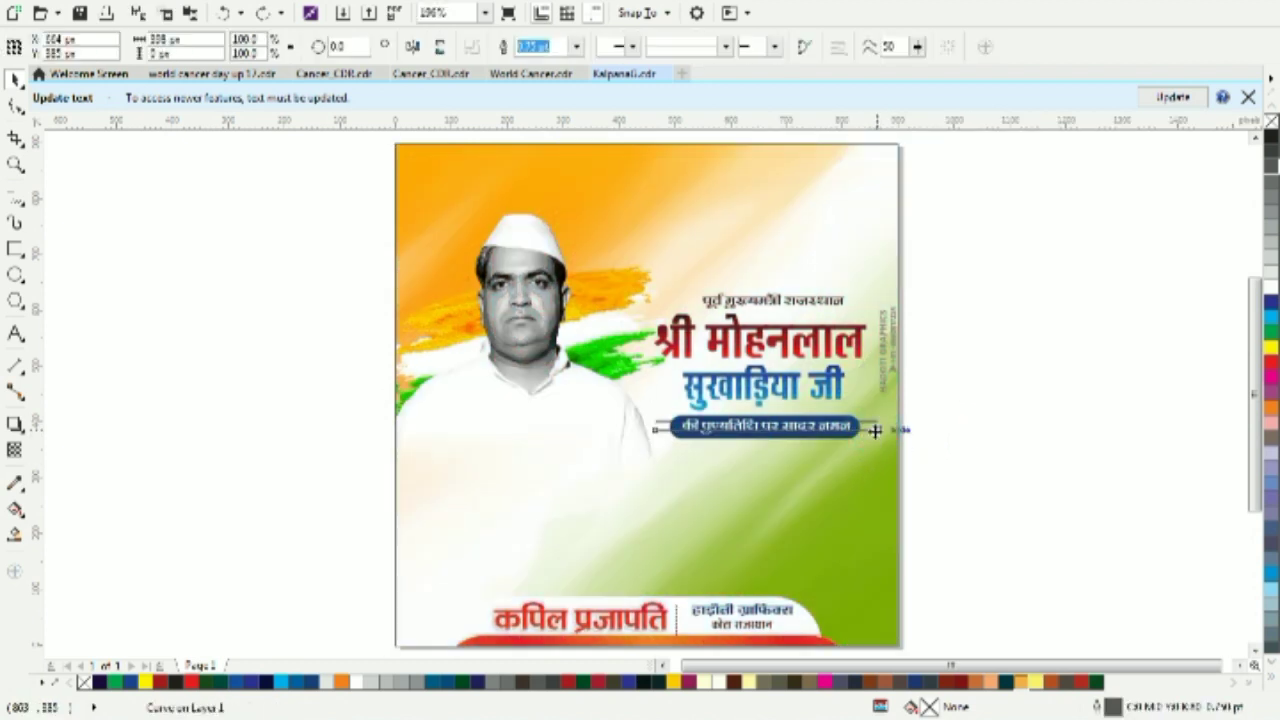
{"action": "left_click", "coordinate": [860, 432]}
{"action": "left_click", "coordinate": [14, 82]}
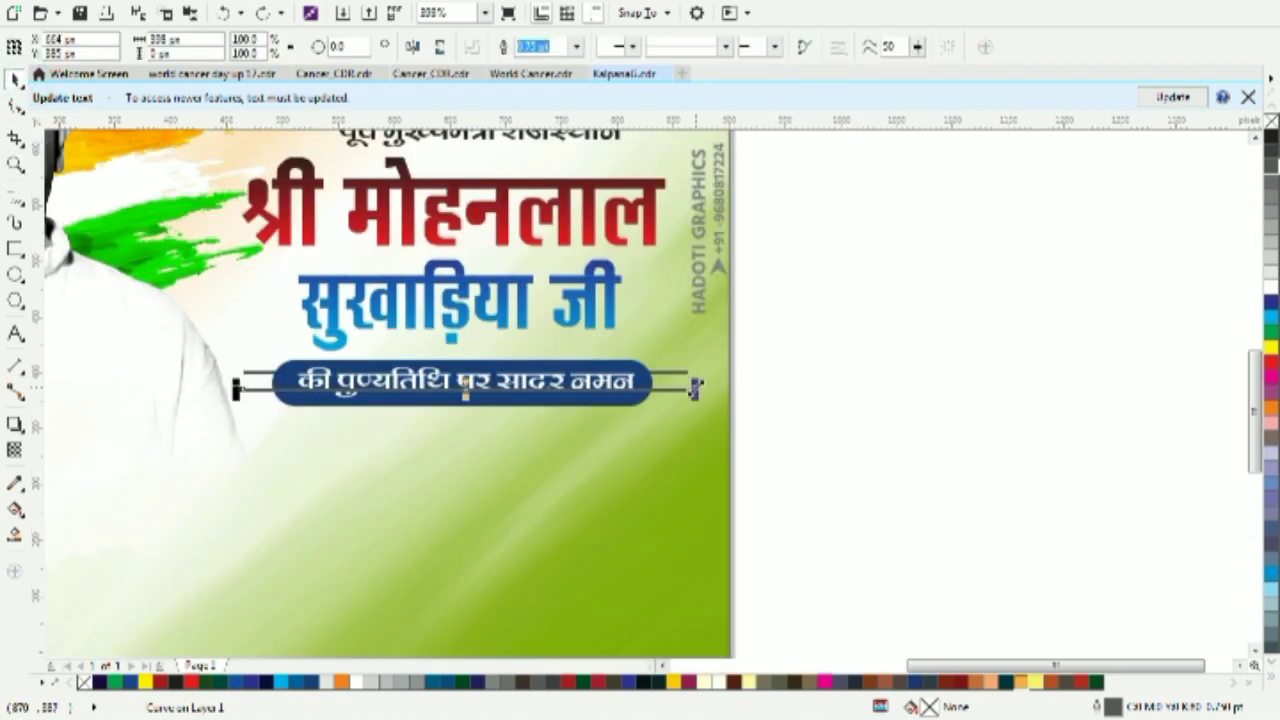
Stagger the two lines horizontally, with the upper one shifted to the left and the lower one to the right
{"action": "mouse_move", "coordinate": [671, 389]}
{"action": "left_mouse_down"}
{"action": "mouse_move", "coordinate": [683, 389]}
{"action": "mouse_move", "coordinate": [675, 372]}
{"action": "left_mouse_up"}
{"action": "left_click", "coordinate": [680, 372], "text": "shift"}
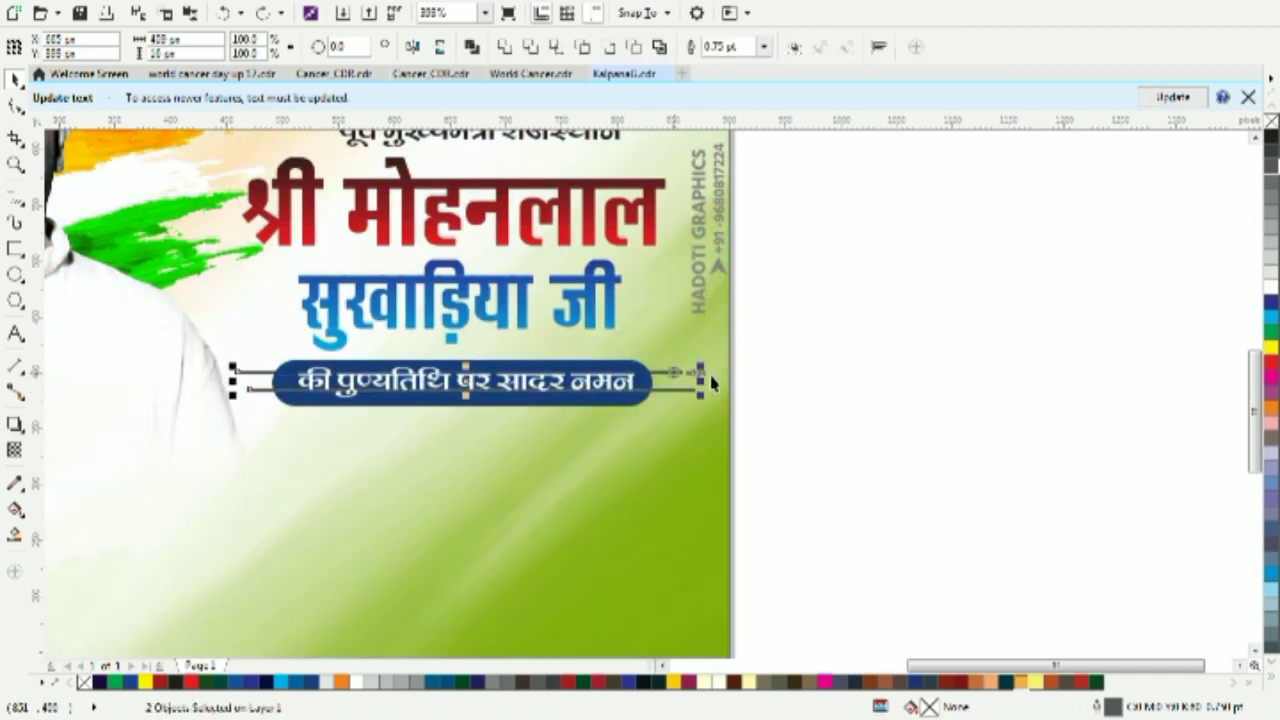
{"action": "left_click", "coordinate": [690, 390]}
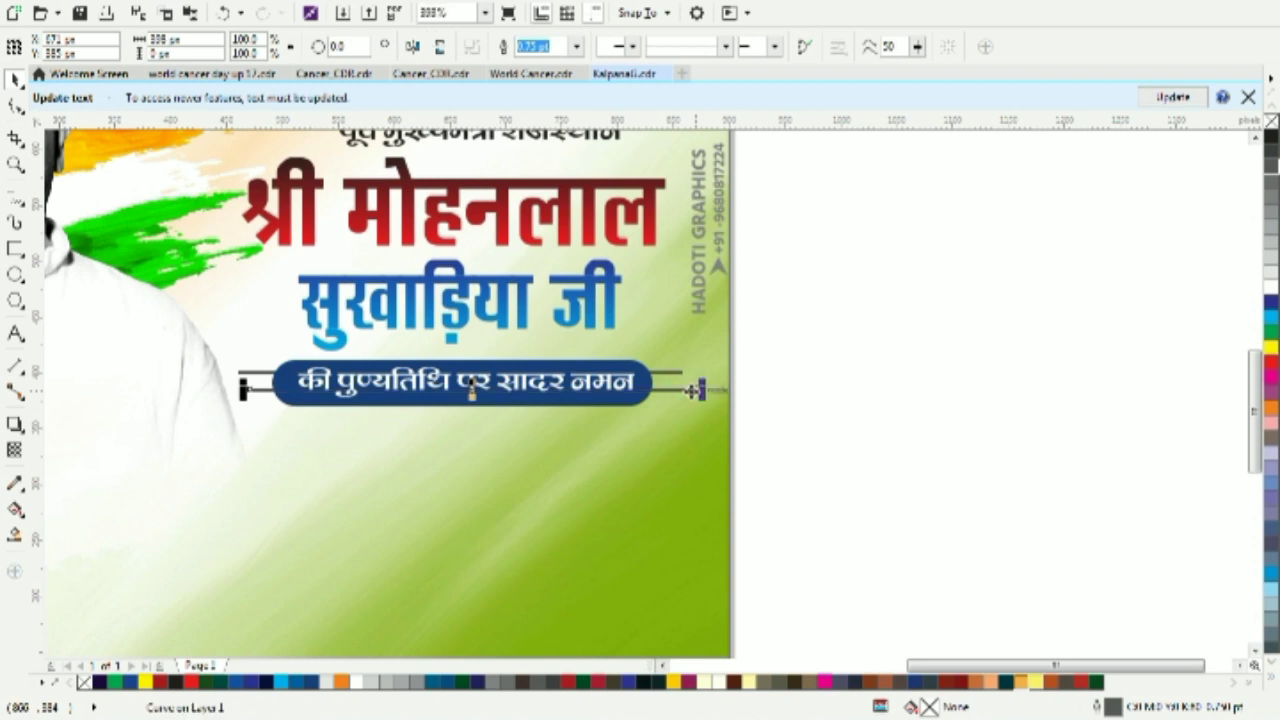
Apply a dashed line style to both lines behind the banner
{"action": "left_click", "coordinate": [726, 46]}
{"action": "left_click", "coordinate": [717, 206]}
{"action": "left_click", "coordinate": [710, 44]}
{"action": "left_click", "coordinate": [726, 206]}
{"action": "left_click", "coordinate": [686, 376]}
{"action": "left_click", "coordinate": [726, 46]}
{"action": "left_click", "coordinate": [716, 118]}
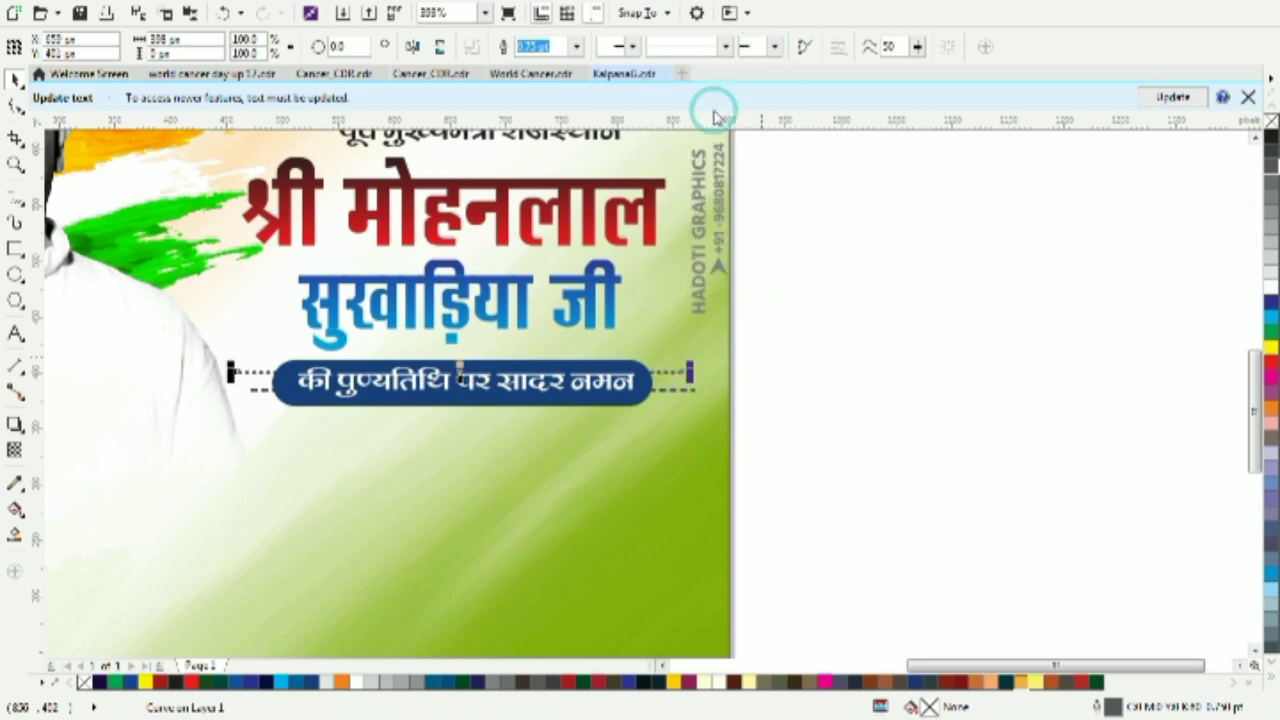
{"action": "left_click", "coordinate": [726, 46]}
{"action": "left_click", "coordinate": [737, 206]}
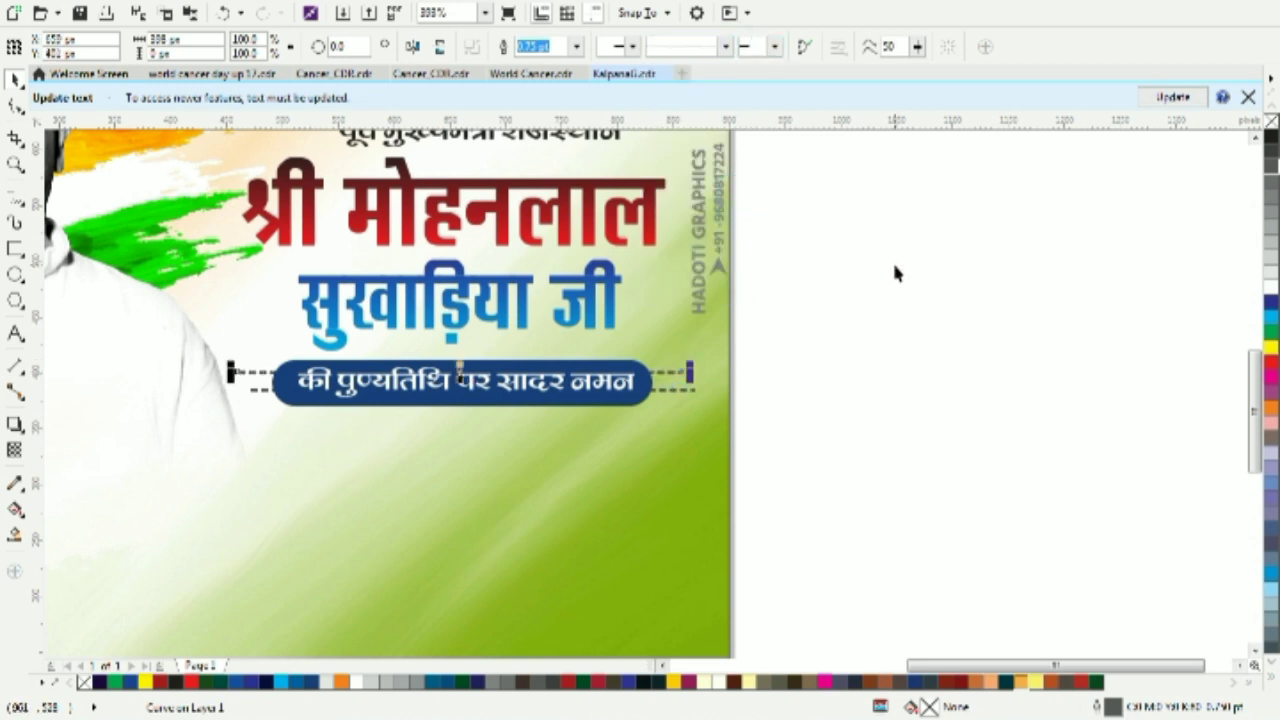
{"action": "left_click", "coordinate": [895, 268]}
{"action": "key", "text": "shift+F4"}
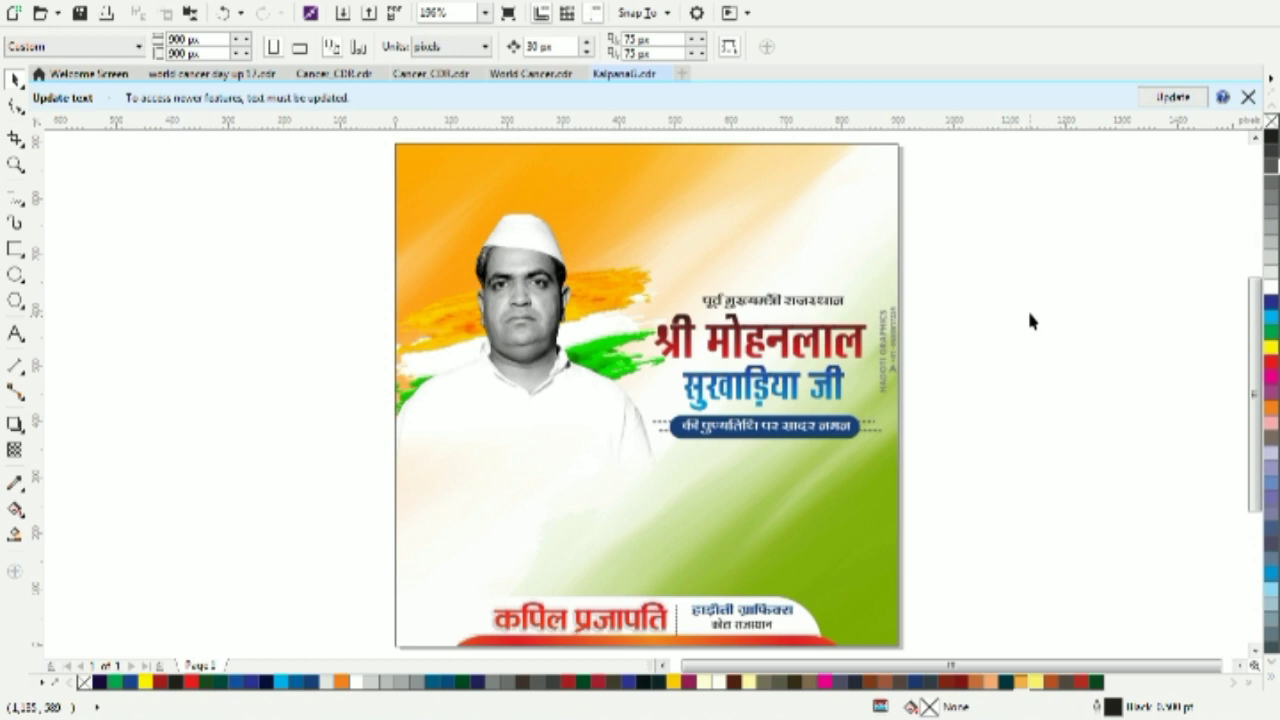
Add artistic text in Khand Semibold, 24 pt, giving the leader's birth and death dates separated by a hyphen
{"action": "left_click", "coordinate": [15, 333]}
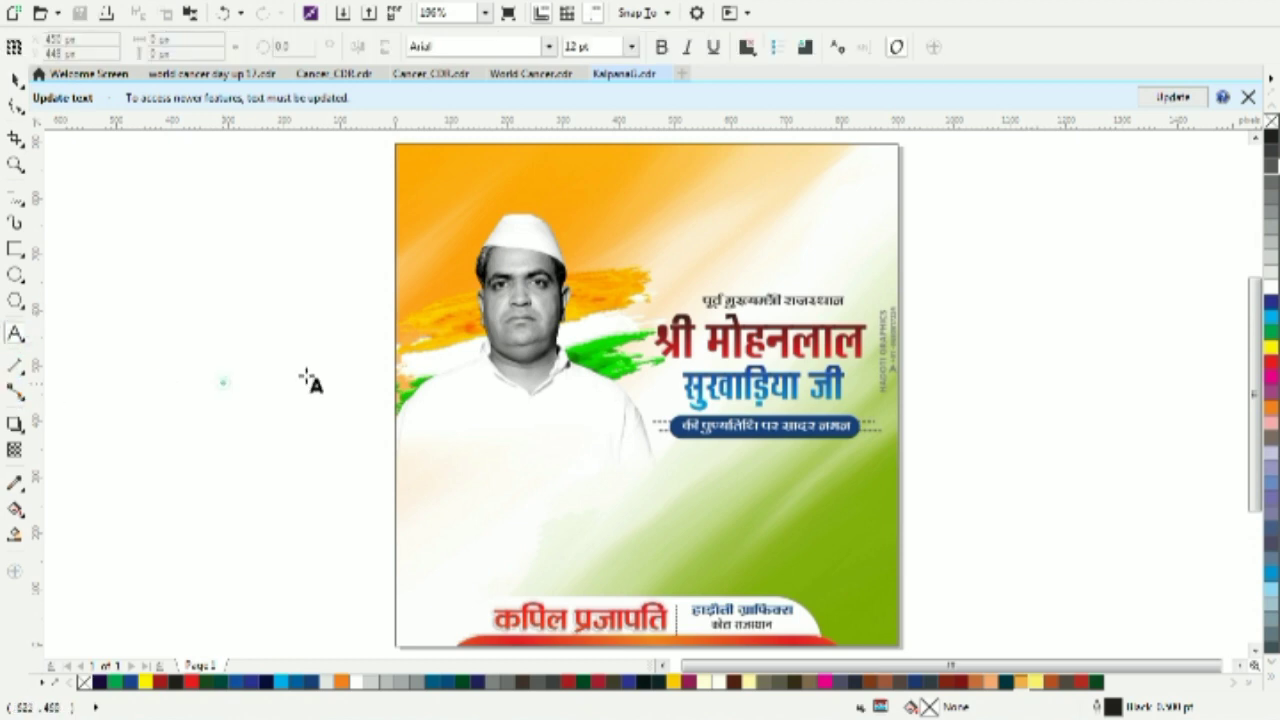
{"action": "left_click", "coordinate": [310, 380]}
{"action": "left_click", "coordinate": [548, 46]}
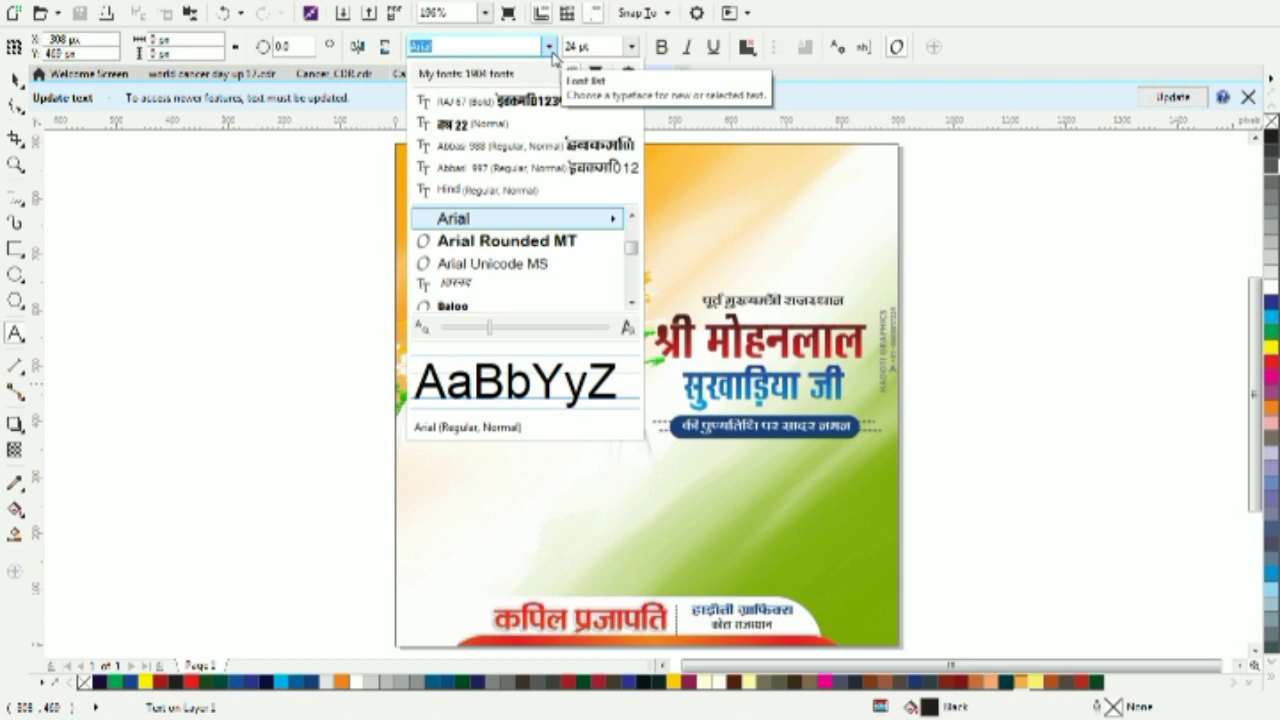
{"action": "type", "text": "khand"}
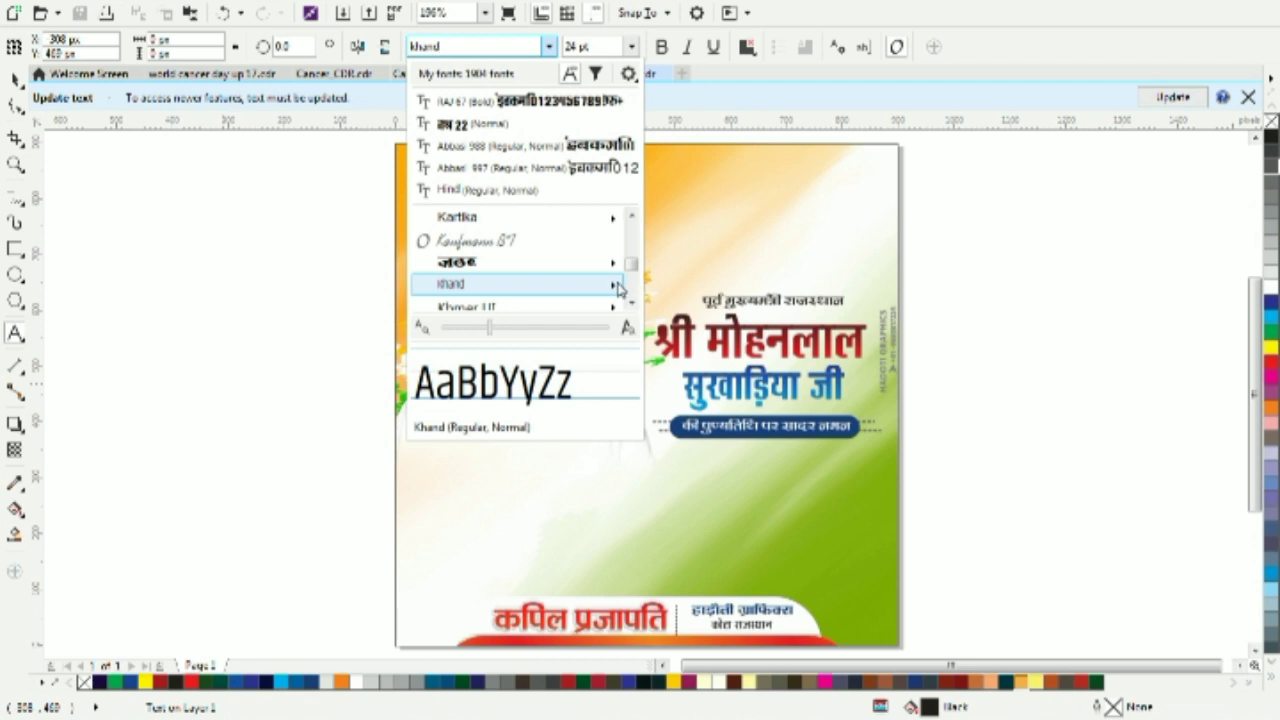
{"action": "mouse_move", "coordinate": [618, 289]}
{"action": "left_click", "coordinate": [712, 354]}
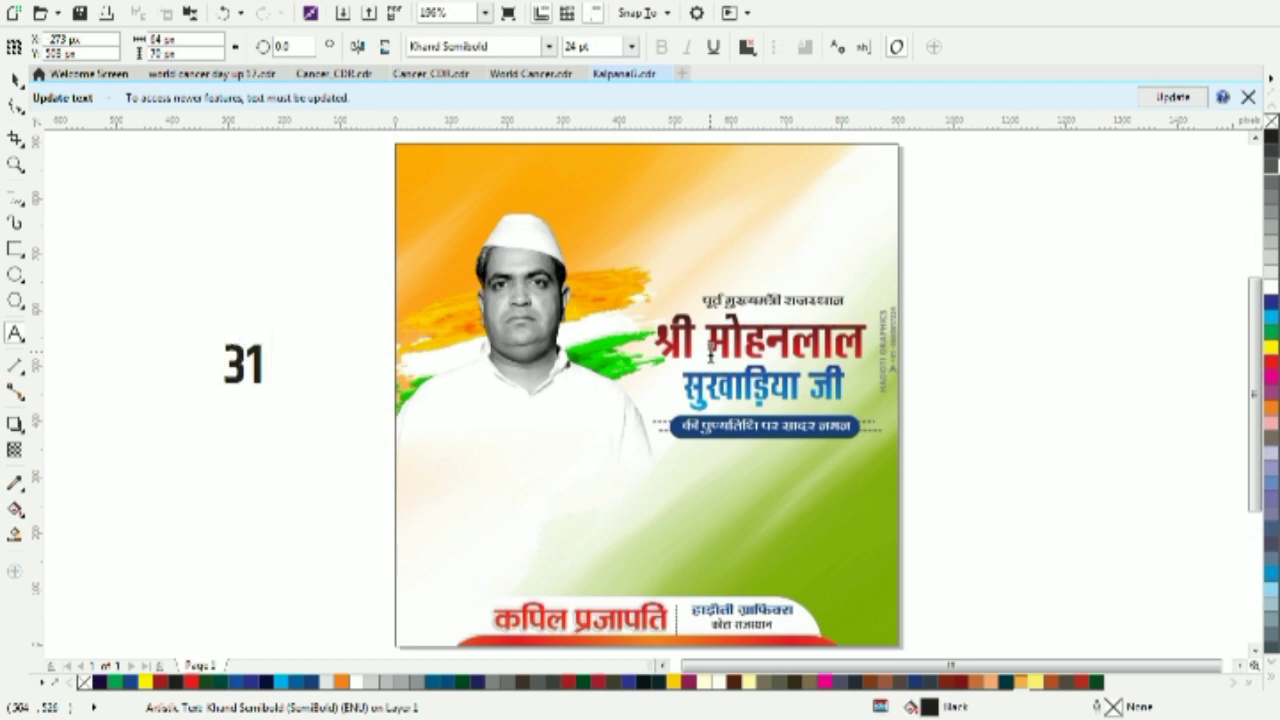
{"action": "type", "text": "July "}
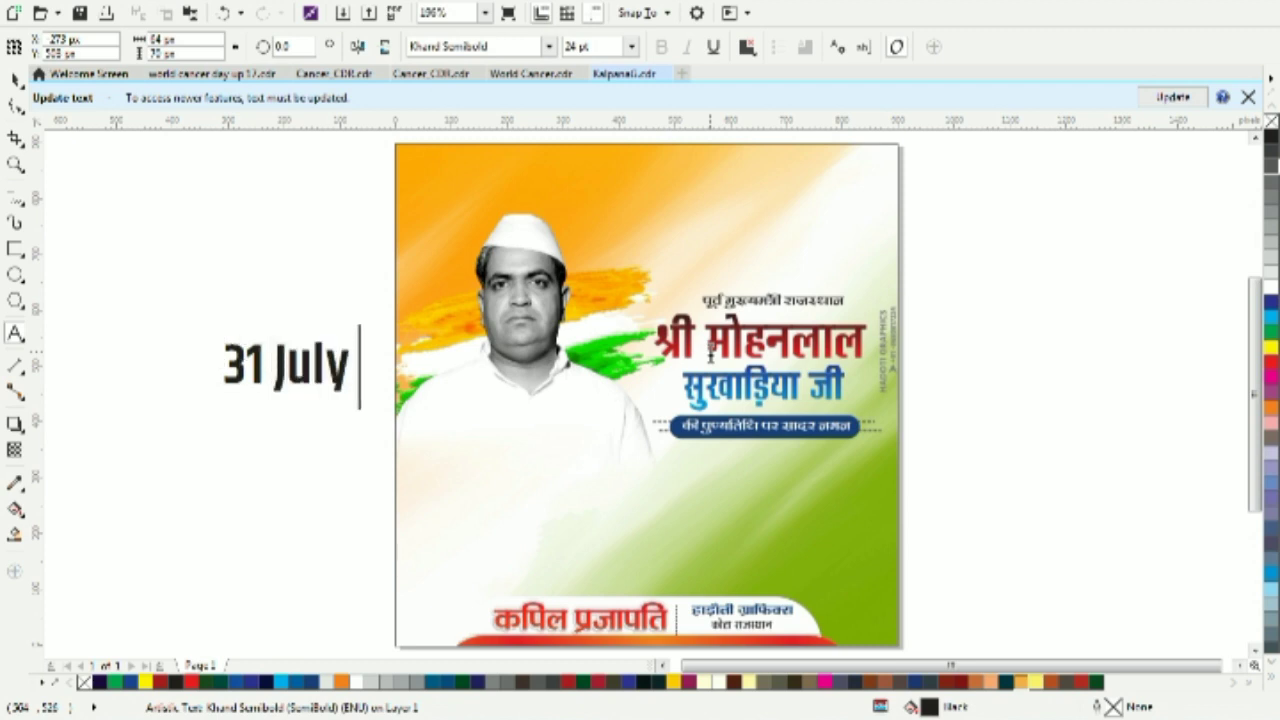
{"action": "type", "text": "1916 - "}
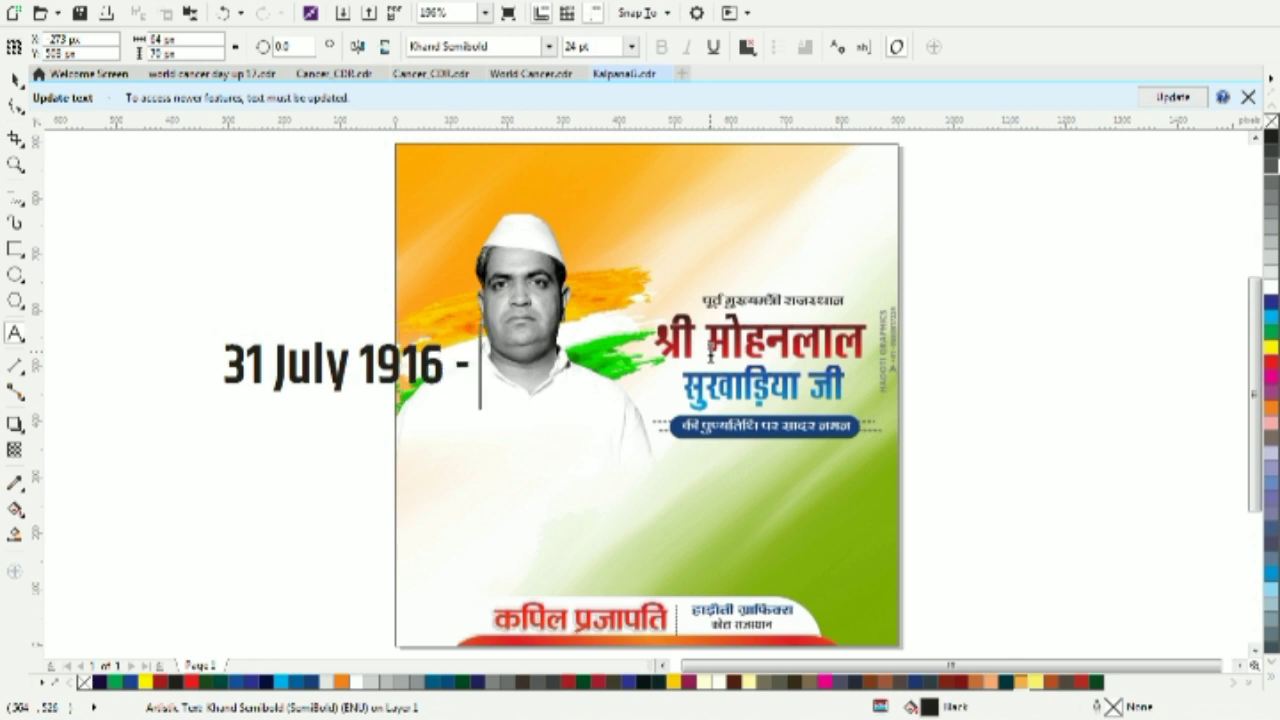
{"action": "type", "text": "02"}
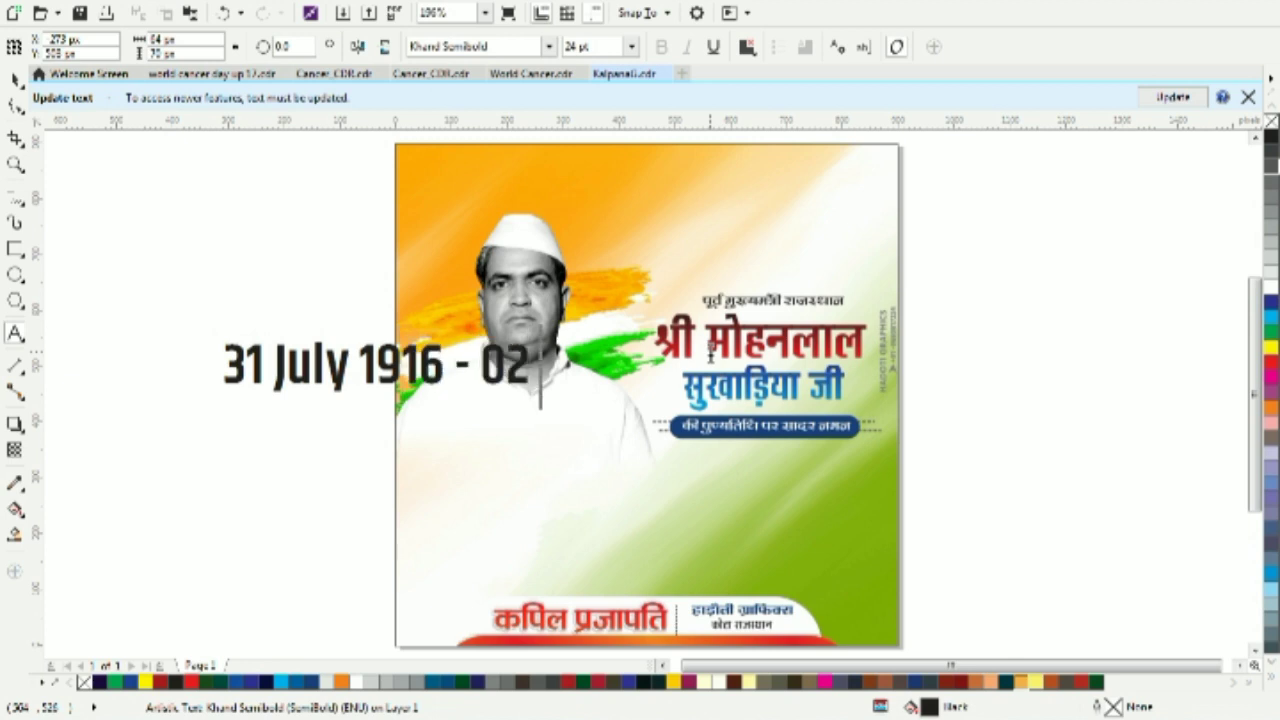
{"action": "type", "text": " February"}
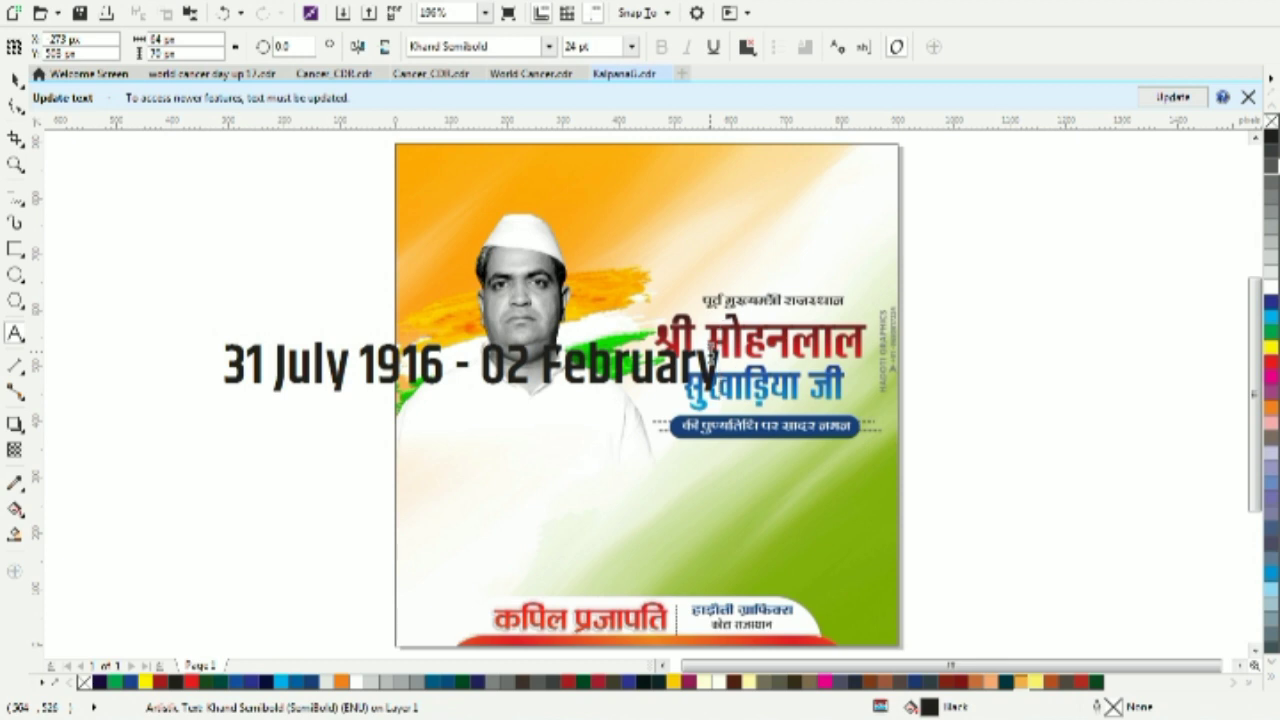
{"action": "type", "text": " 1982"}
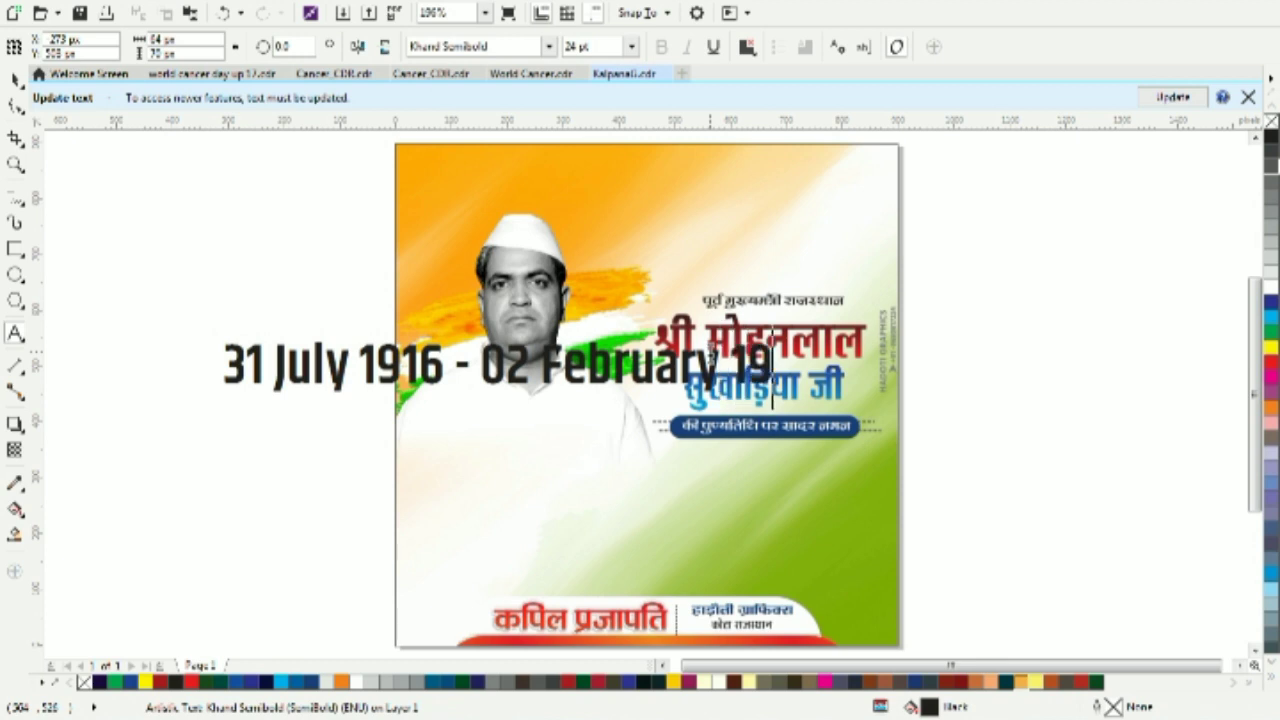
Shrink the dates text and place it beneath the portrait
{"action": "left_click", "coordinate": [15, 78]}
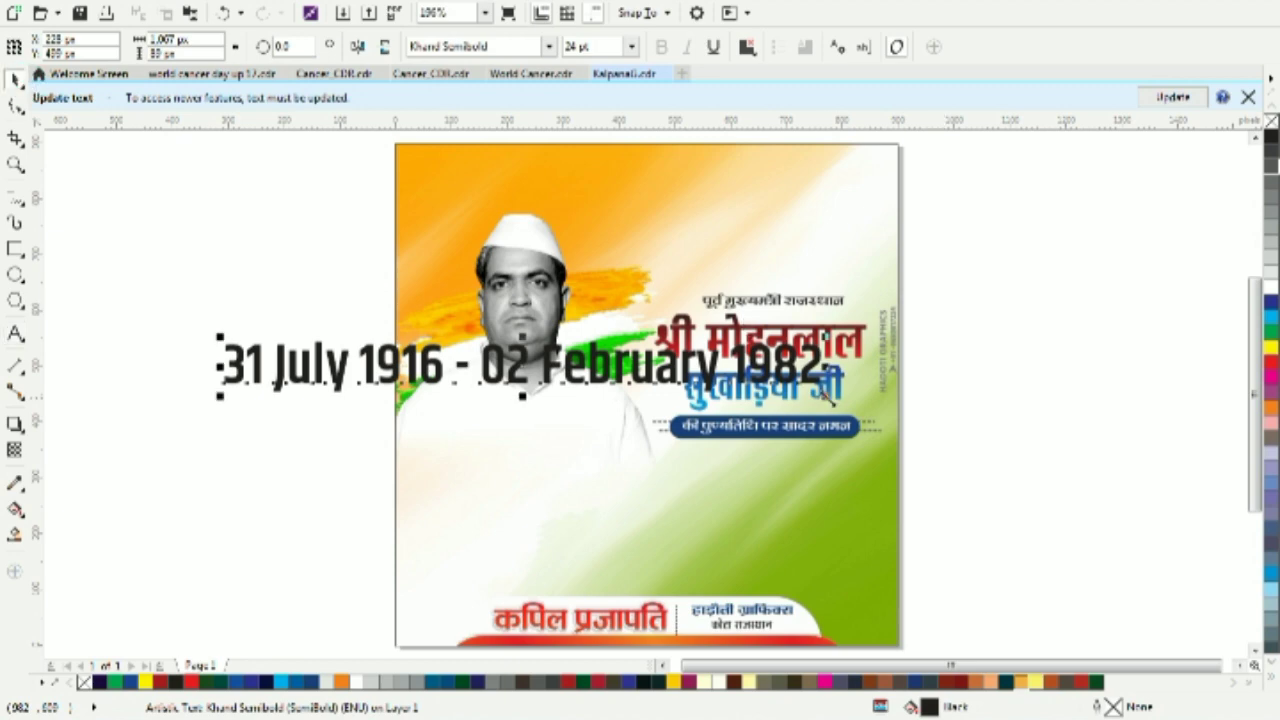
{"action": "left_click_drag", "start_coordinate": [826, 394], "coordinate": [565, 481]}
{"action": "left_click", "coordinate": [993, 488]}
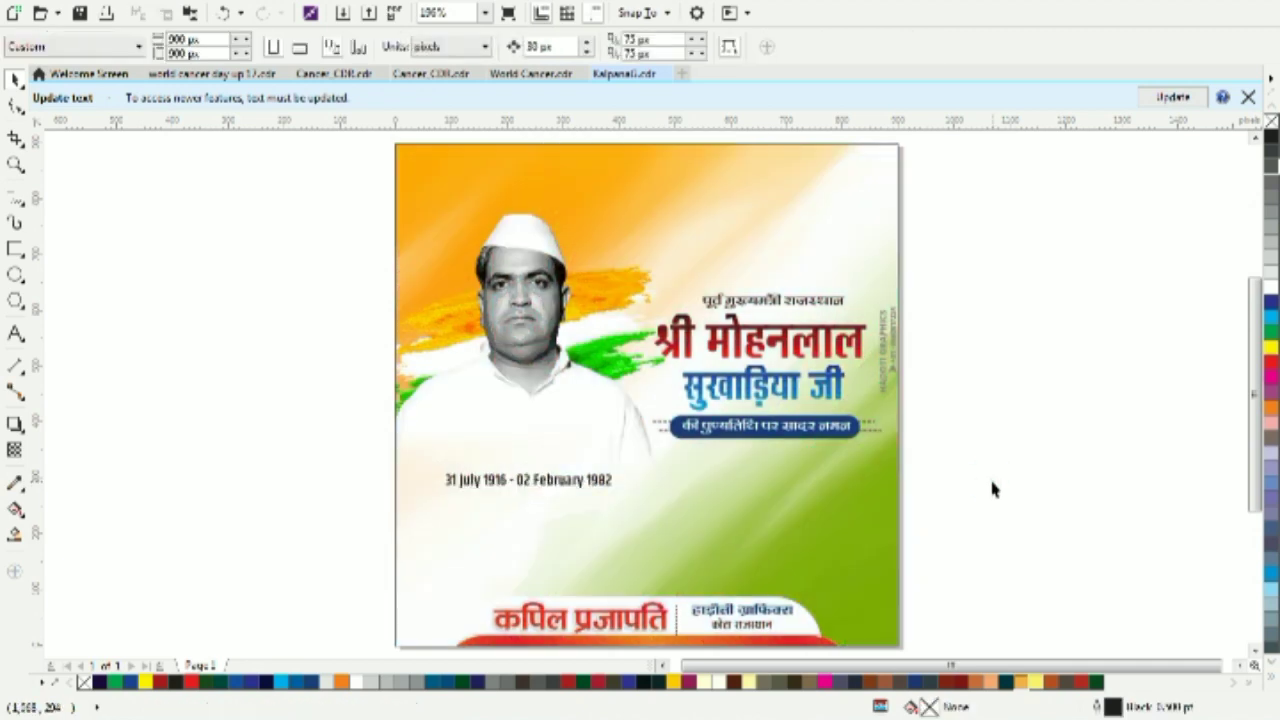
Give the red gradient line of the name a 1.0 pt outline
{"action": "key", "text": "z"}
{"action": "left_click", "coordinate": [831, 357]}
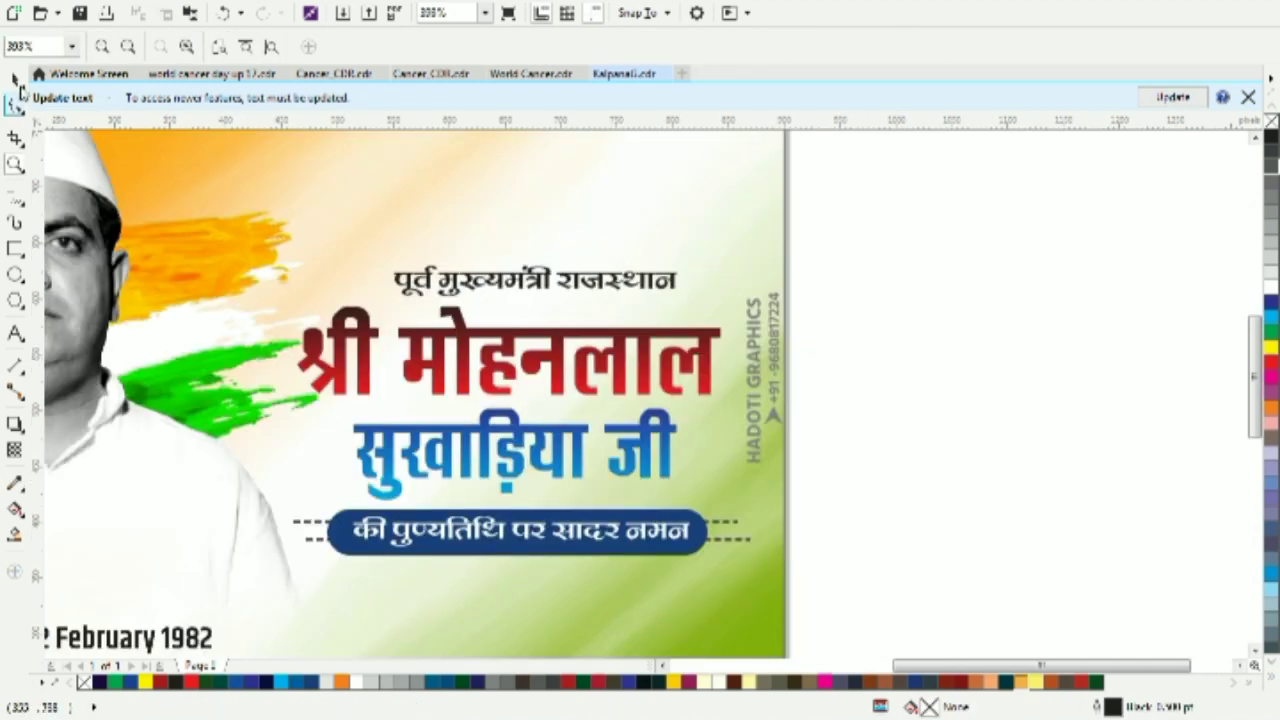
{"action": "left_click", "coordinate": [26, 82]}
{"action": "left_click", "coordinate": [575, 370]}
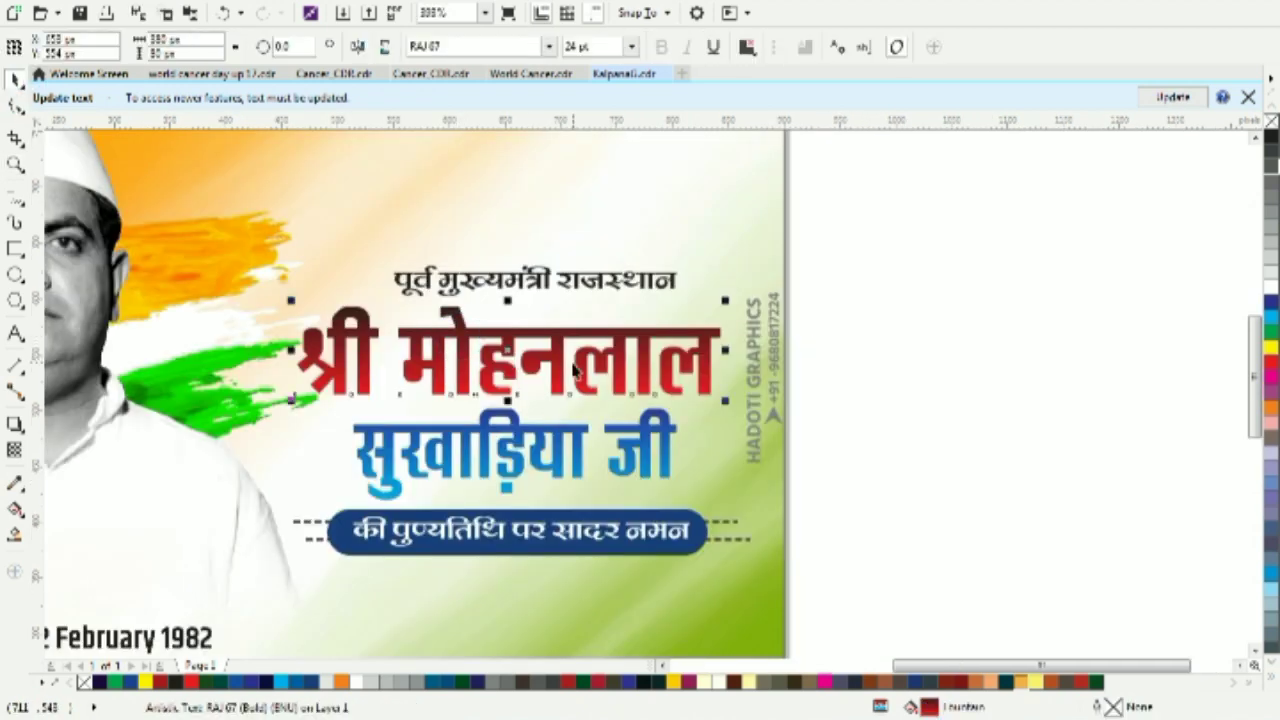
{"action": "key", "text": "F12"}
{"action": "left_click_drag", "start_coordinate": [557, 163], "coordinate": [852, 180]}
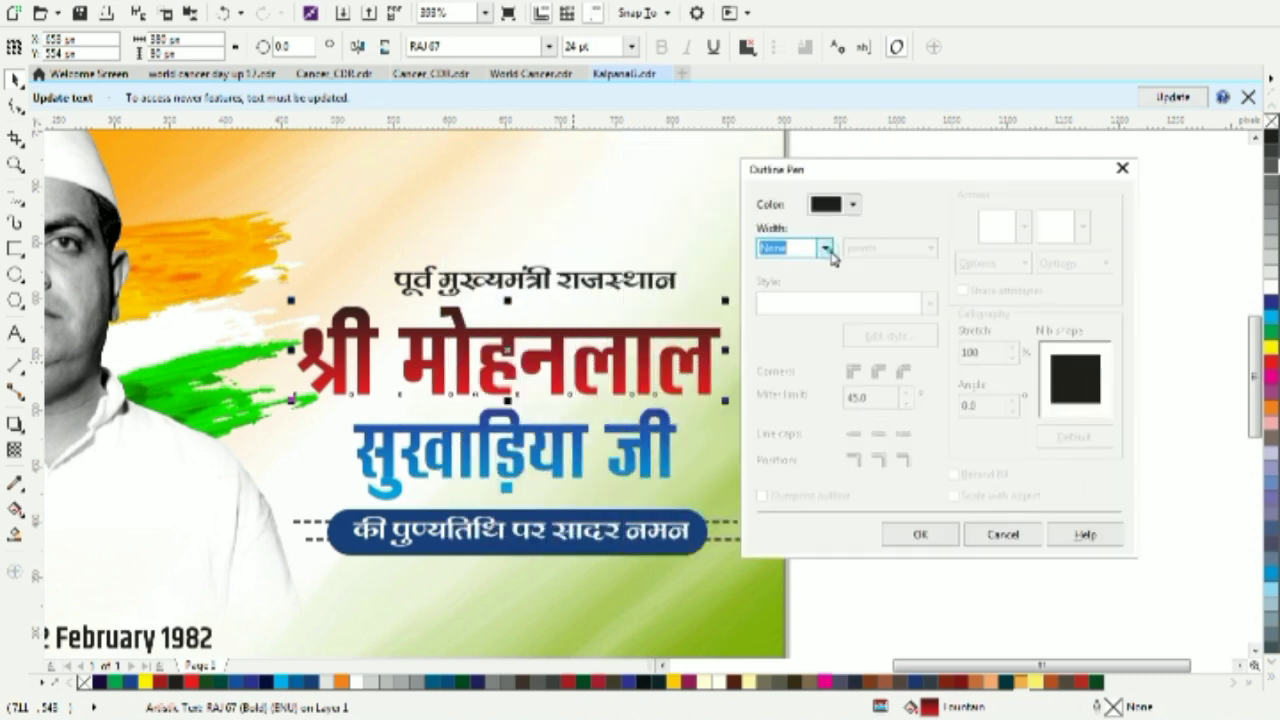
{"action": "left_click", "coordinate": [826, 249]}
{"action": "left_click", "coordinate": [789, 320]}
Set the red name line's outline to round corners and caps, behind the fill, scaling with the object, and colour it white
{"action": "left_click", "coordinate": [852, 204]}
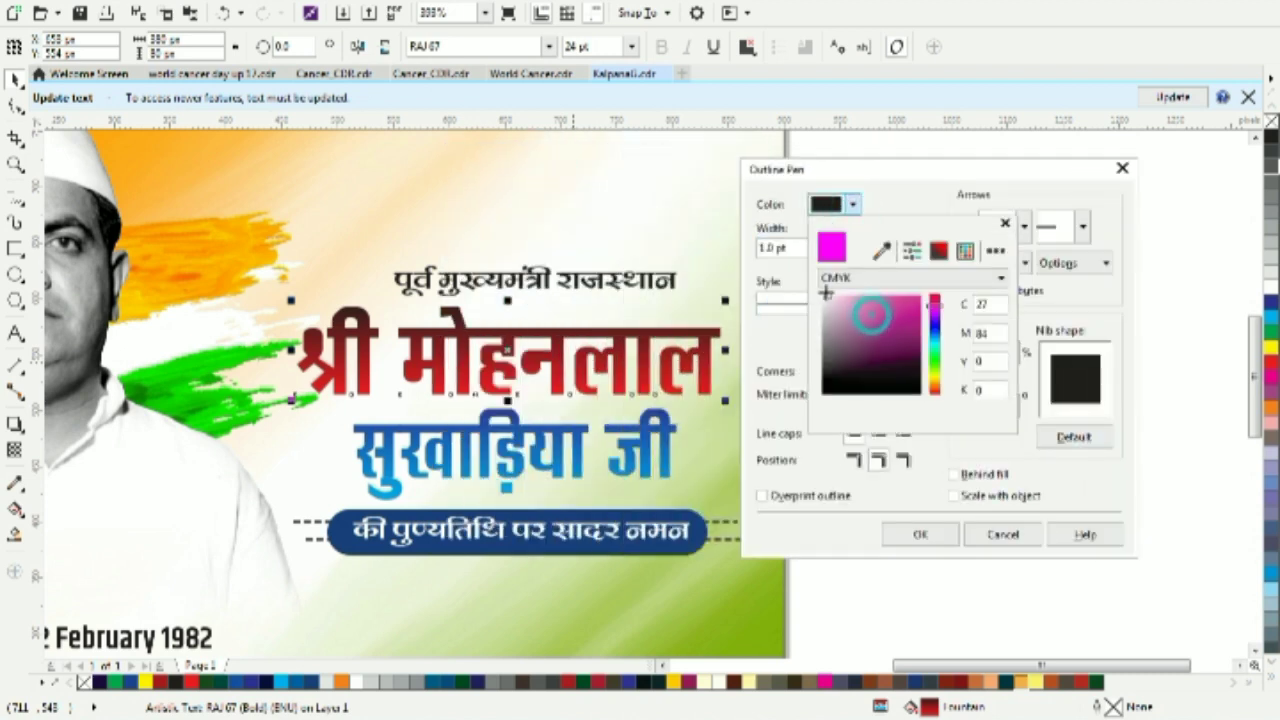
{"action": "left_click", "coordinate": [880, 461]}
{"action": "left_click", "coordinate": [879, 436]}
{"action": "left_click", "coordinate": [879, 372]}
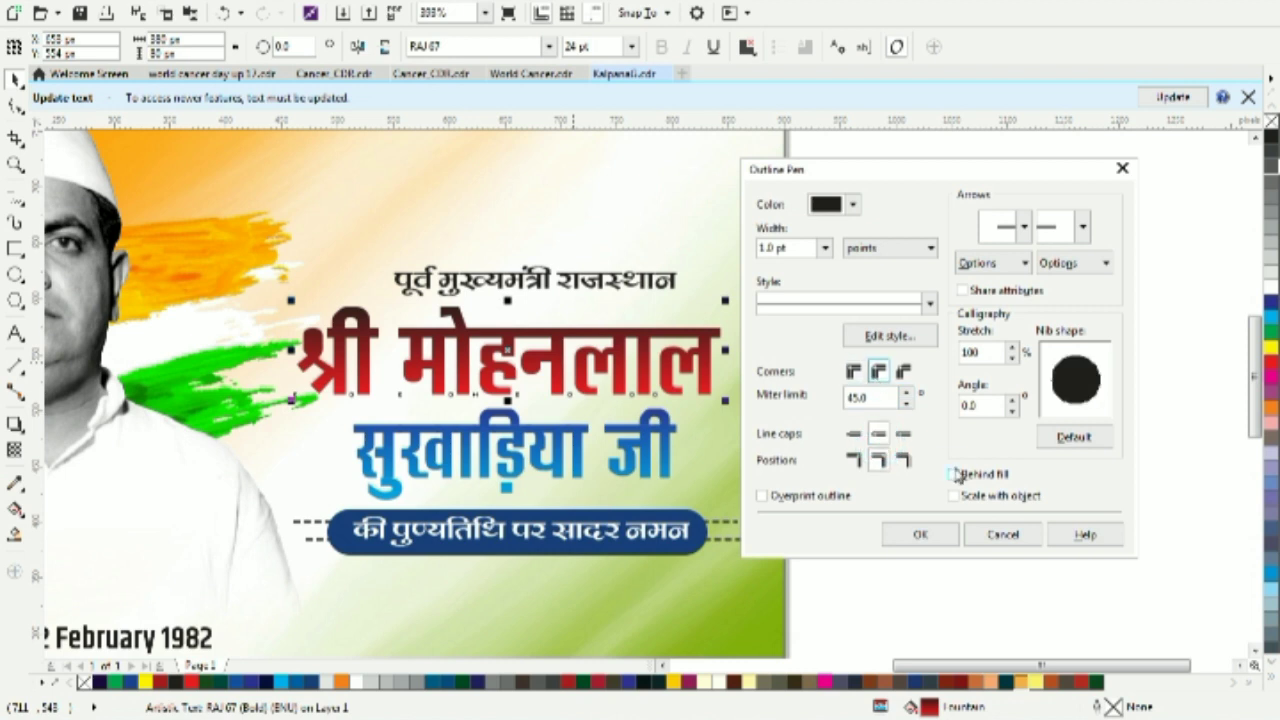
{"action": "left_click", "coordinate": [957, 474]}
{"action": "left_click", "coordinate": [955, 495]}
{"action": "left_click", "coordinate": [849, 202]}
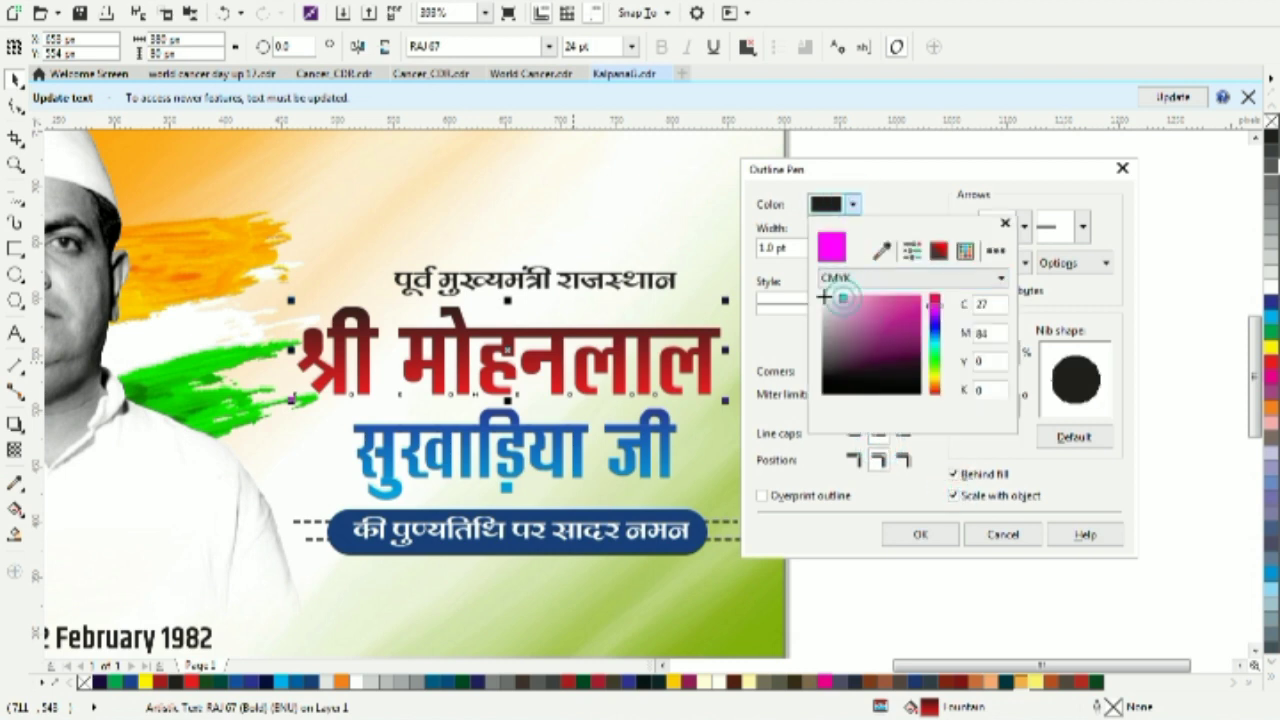
{"action": "left_click", "coordinate": [918, 533]}
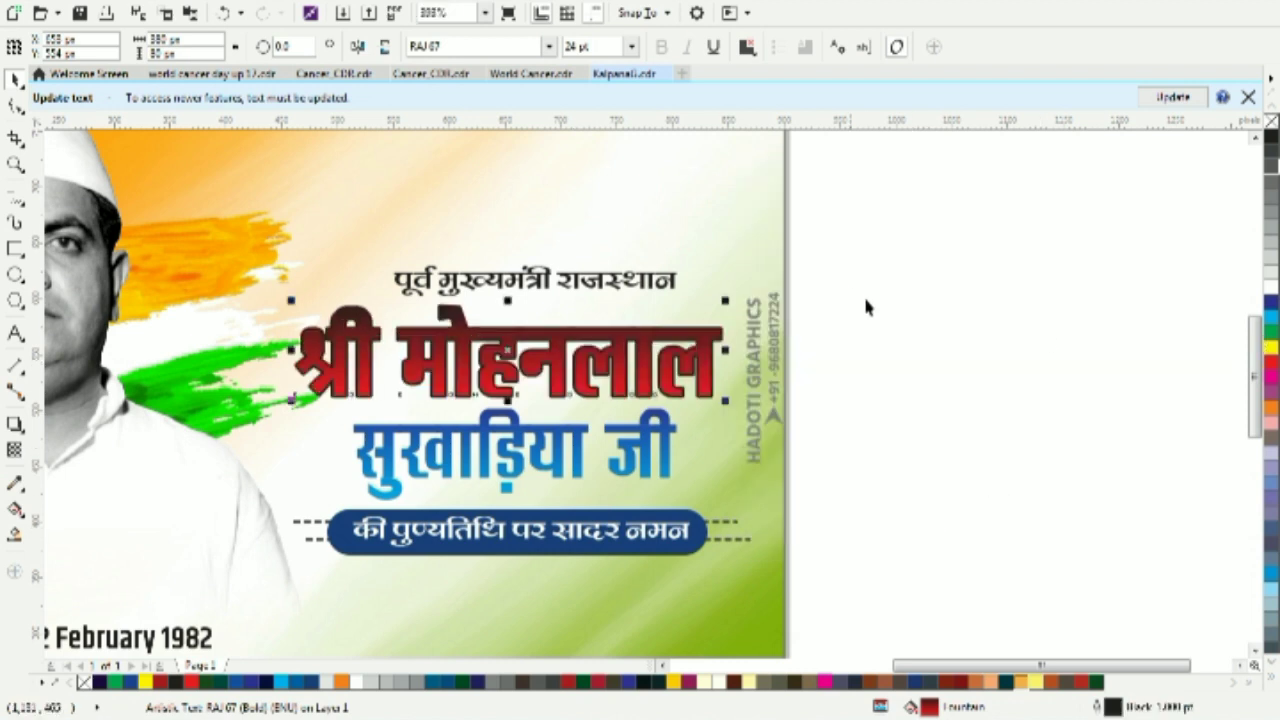
{"action": "right_click", "coordinate": [1268, 282]}
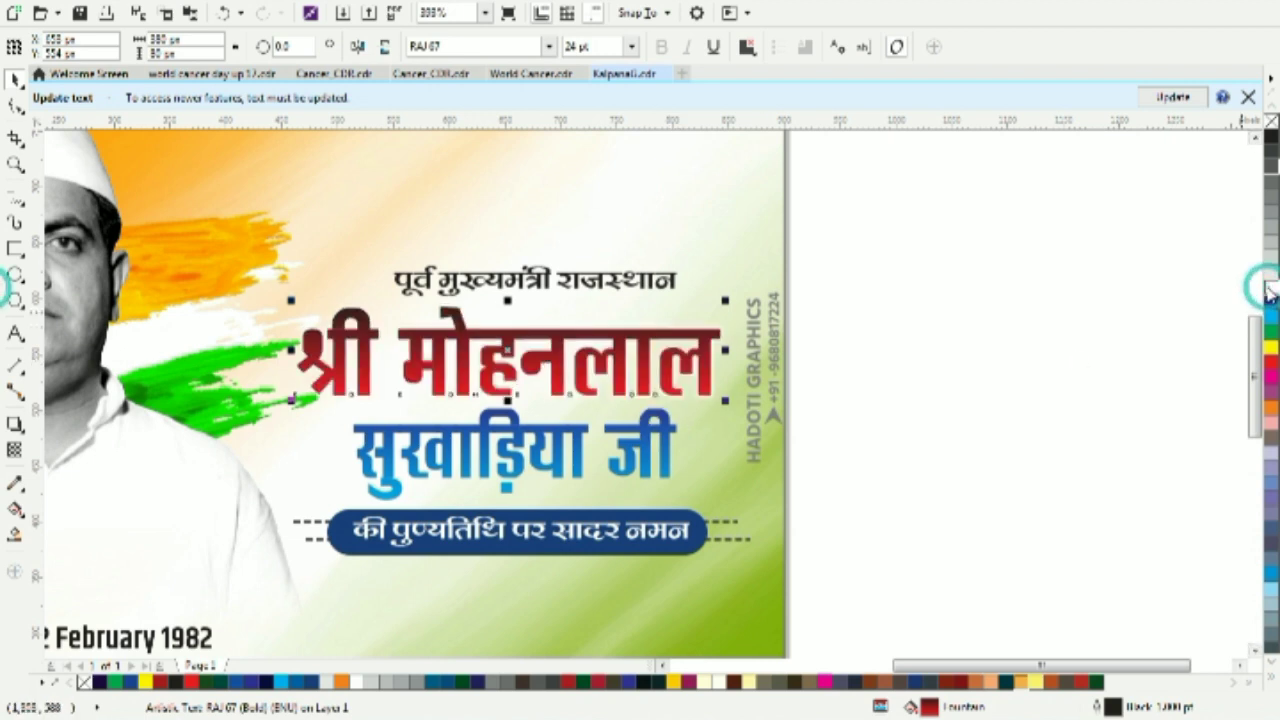
Add a black Multiply drop shadow to the red name line, offset 2 px downward, with opacity 22 and feather 2
{"action": "left_click", "coordinate": [18, 424]}
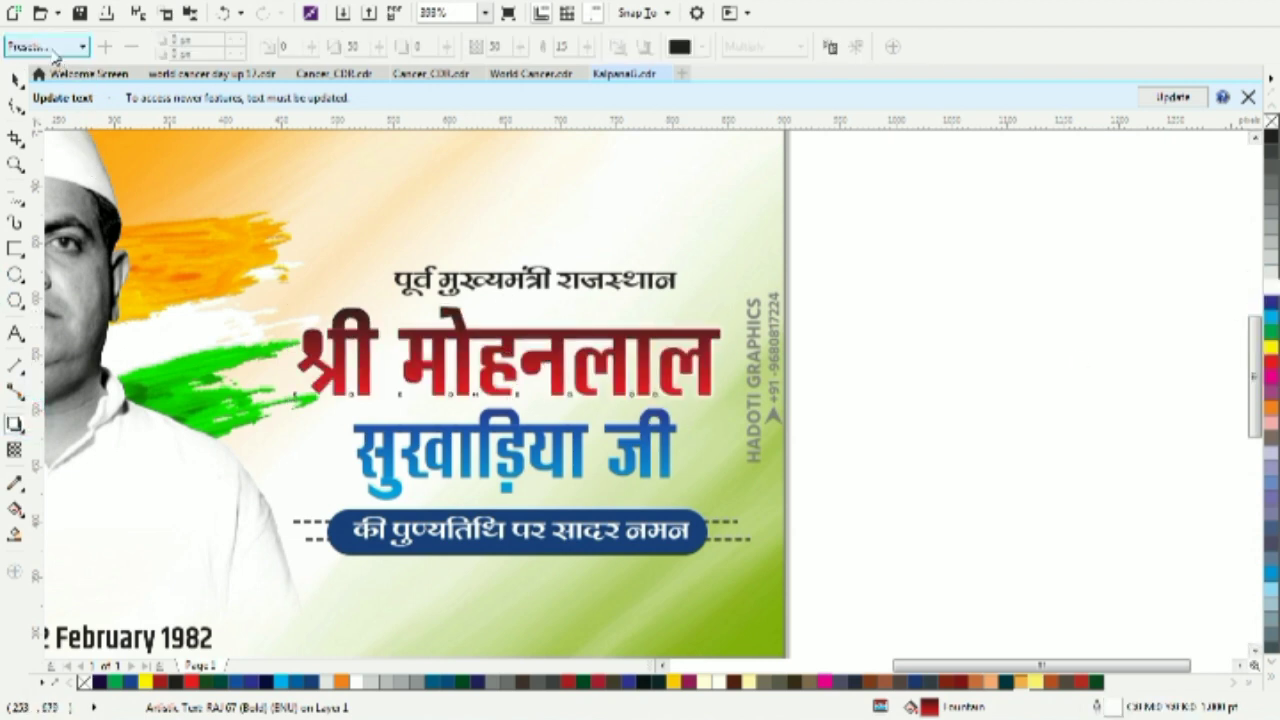
{"action": "left_click", "coordinate": [50, 48]}
{"action": "left_click", "coordinate": [48, 84]}
{"action": "left_click_drag", "start_coordinate": [797, 614], "coordinate": [513, 398]}
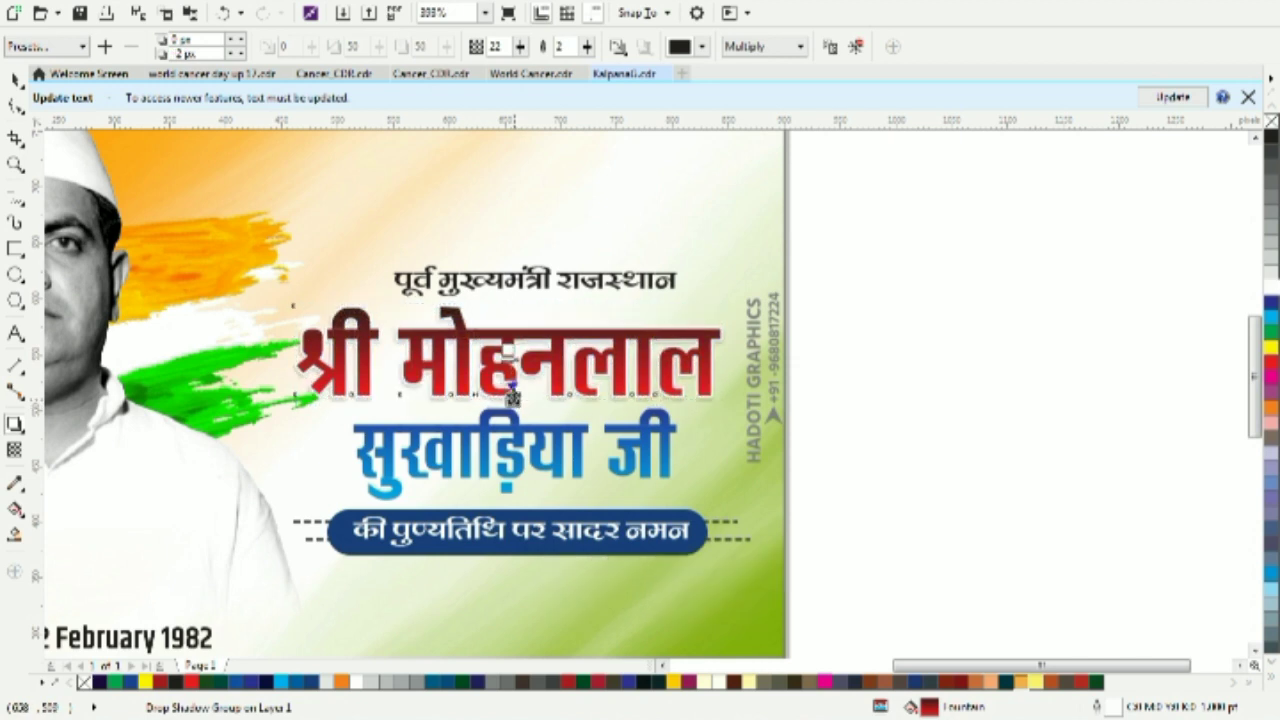
Give the blue gradient line of the name a 0.75 pt outline
{"action": "left_click", "coordinate": [17, 80]}
{"action": "left_click", "coordinate": [588, 470]}
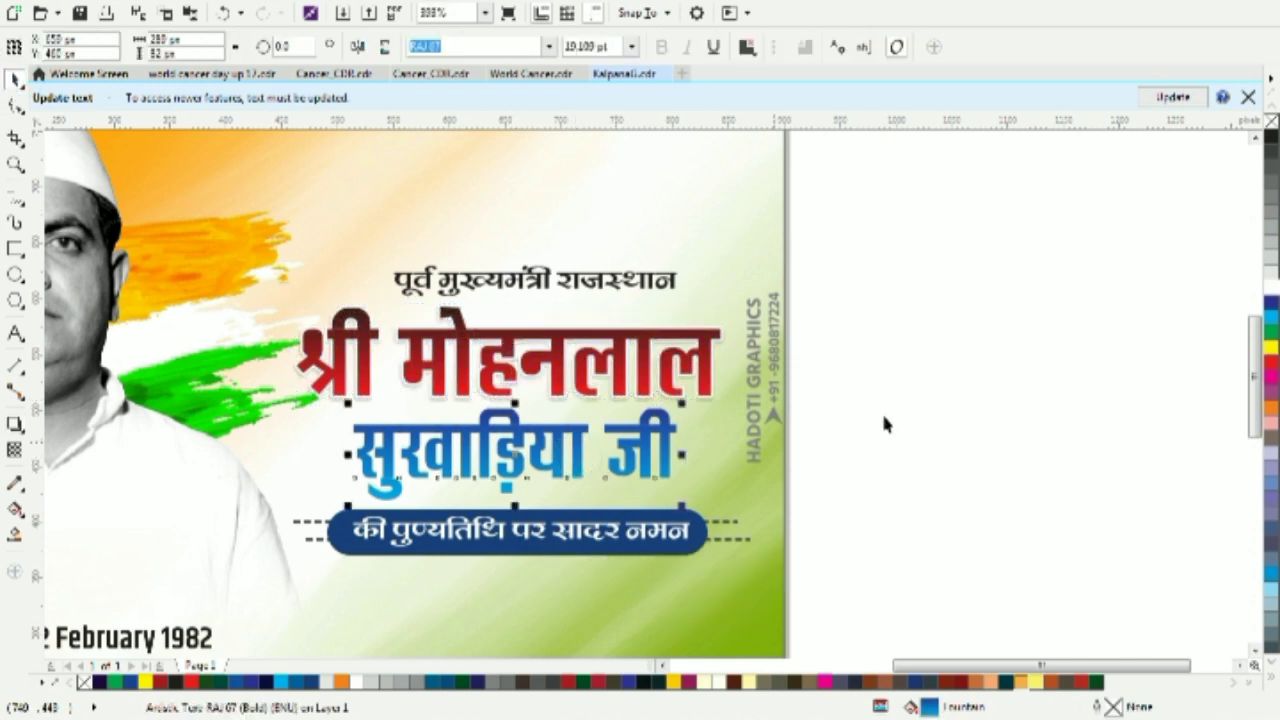
{"action": "key", "text": "F12"}
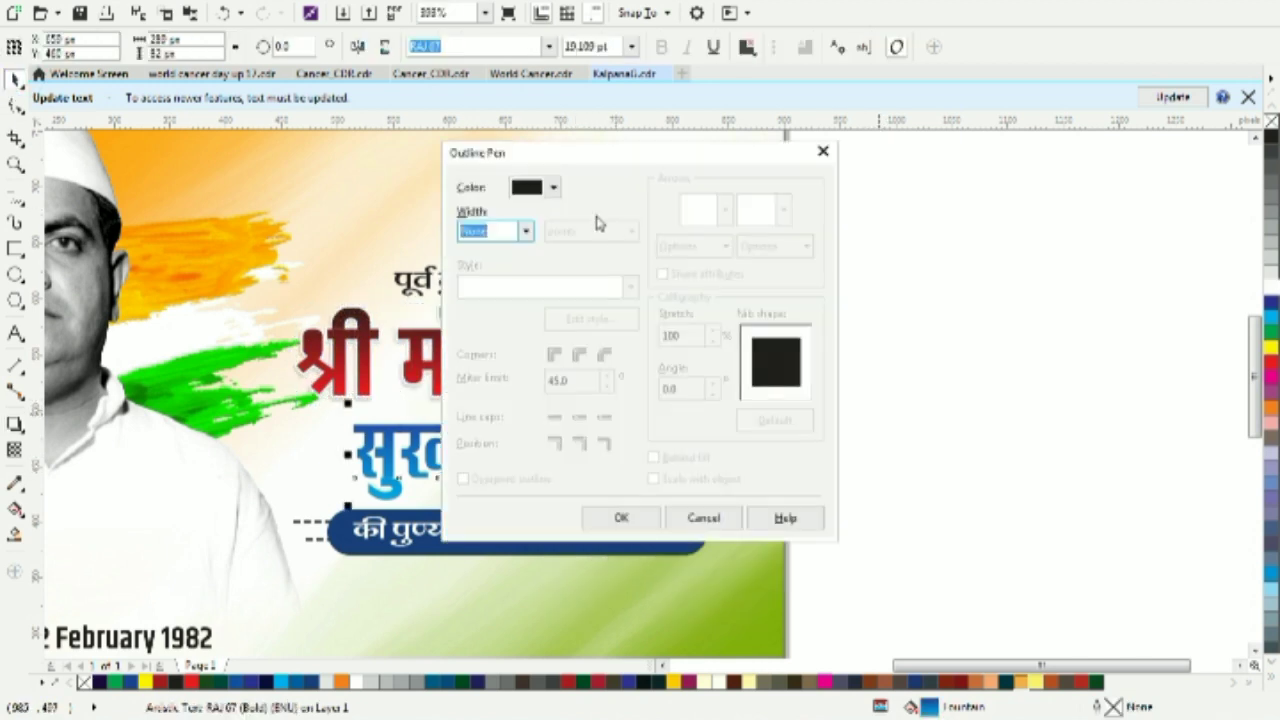
{"action": "left_click", "coordinate": [525, 231]}
{"action": "left_click", "coordinate": [491, 287]}
Set the blue name line's outline to round corners and caps, behind the fill, and colour it white
{"action": "left_click", "coordinate": [553, 187]}
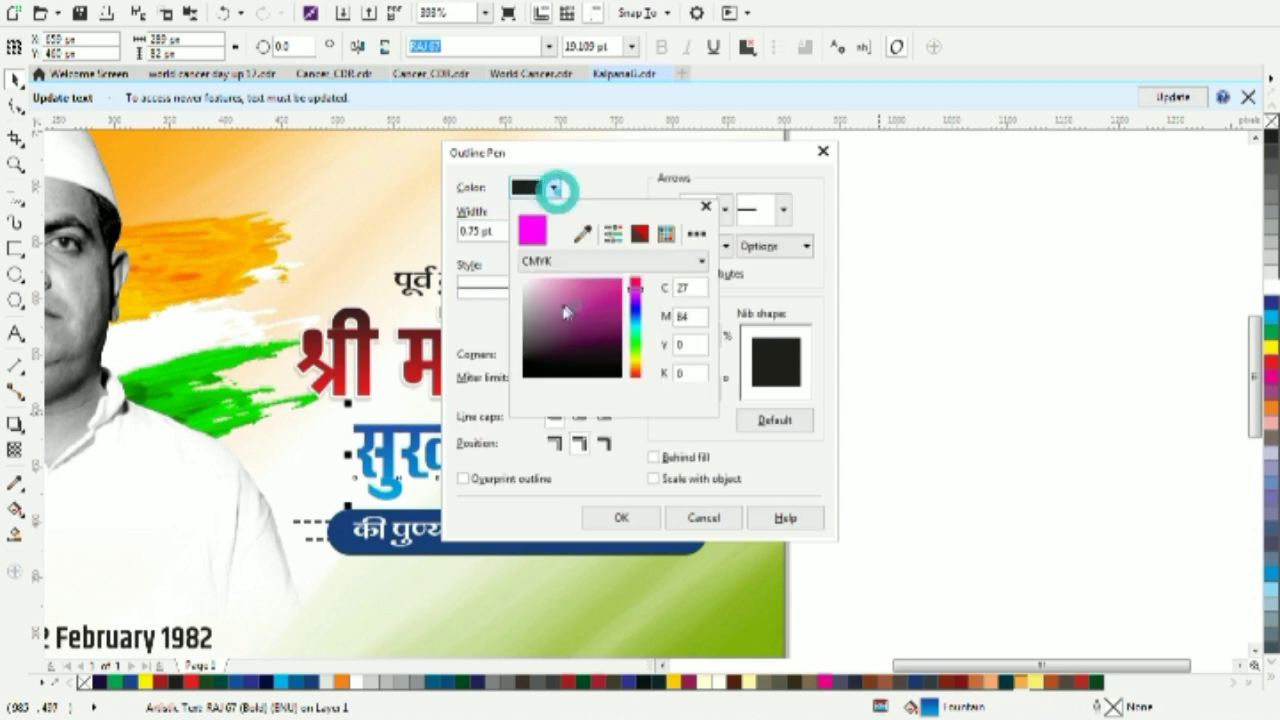
{"action": "left_click", "coordinate": [580, 415]}
{"action": "left_click", "coordinate": [579, 354]}
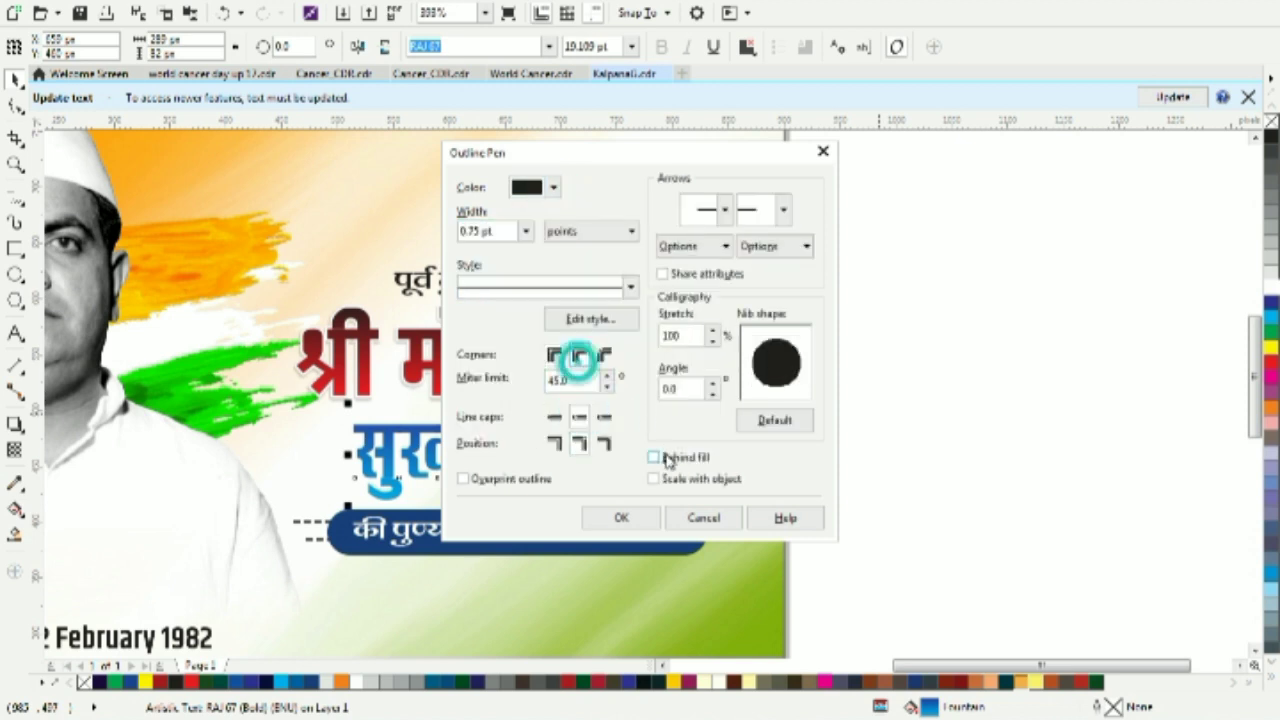
{"action": "left_click", "coordinate": [655, 457]}
{"action": "left_click", "coordinate": [621, 517]}
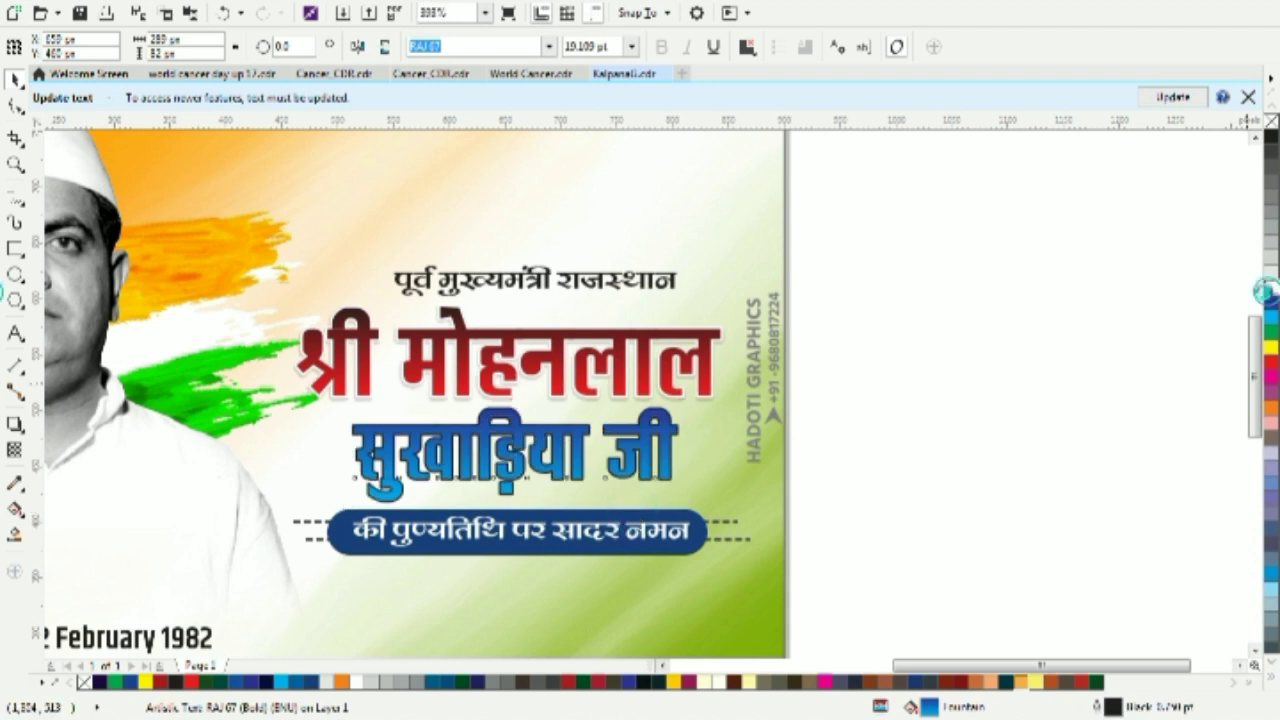
Add a black Multiply drop shadow with opacity 22 and feather 2 to the blue name line, offset about 2 px sideways and 6 px downward
{"action": "left_click", "coordinate": [16, 427]}
{"action": "left_click", "coordinate": [60, 47]}
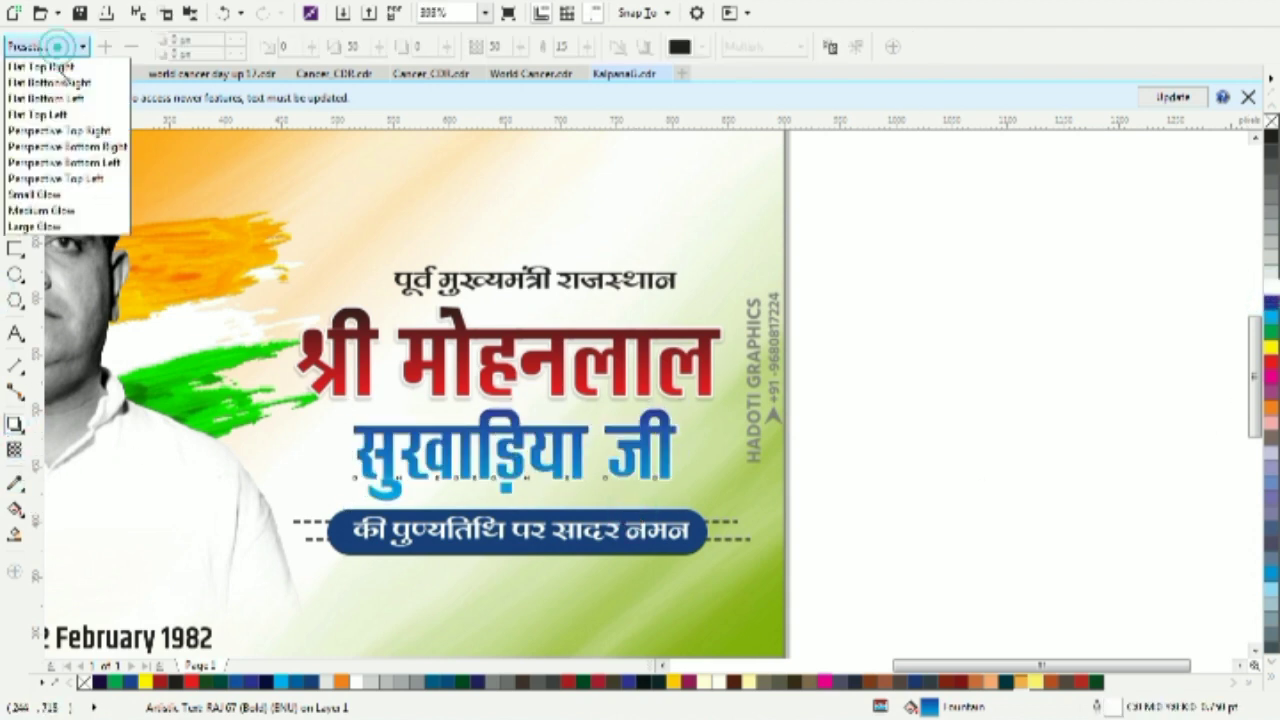
{"action": "left_click", "coordinate": [52, 82]}
{"action": "left_click_drag", "start_coordinate": [1255, 422], "coordinate": [1255, 442]}
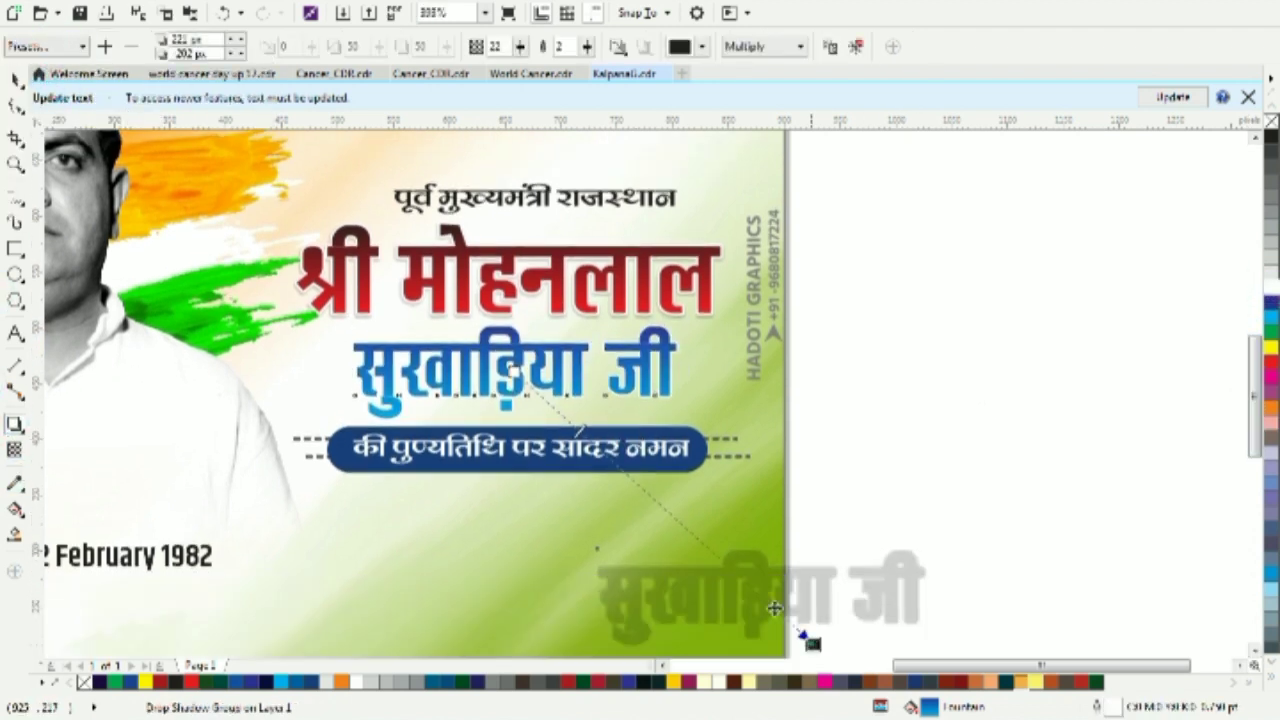
{"action": "left_click_drag", "start_coordinate": [812, 643], "coordinate": [529, 417]}
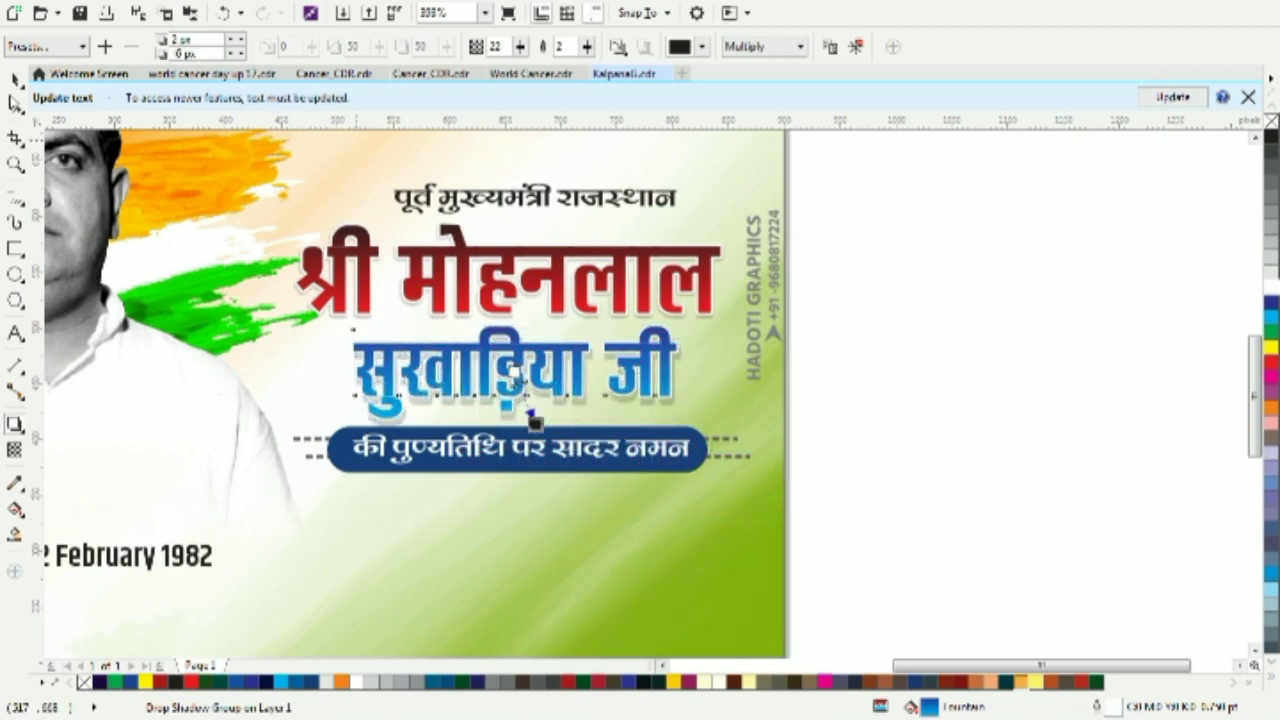
{"action": "key", "text": "space"}
{"action": "left_click", "coordinate": [990, 400]}
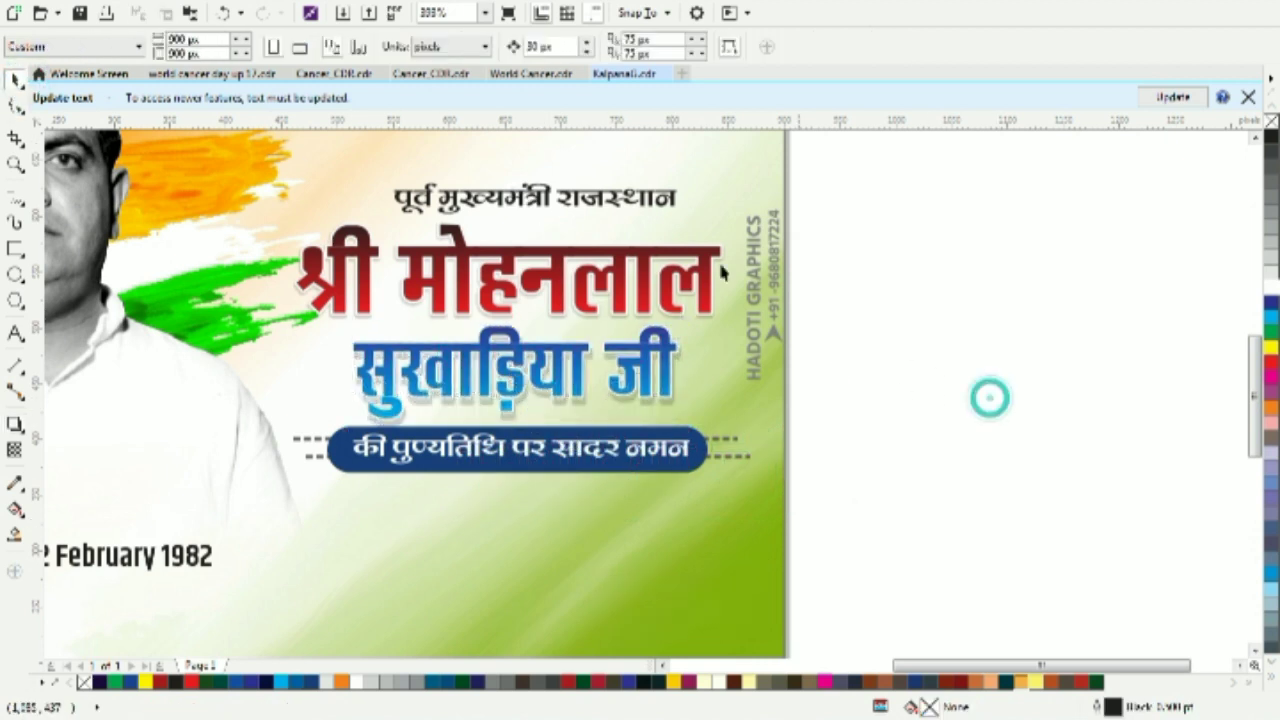
Recolour the line पूर्व मुख्यमंत्री राजस्थान above the name red
{"action": "left_click", "coordinate": [636, 208]}
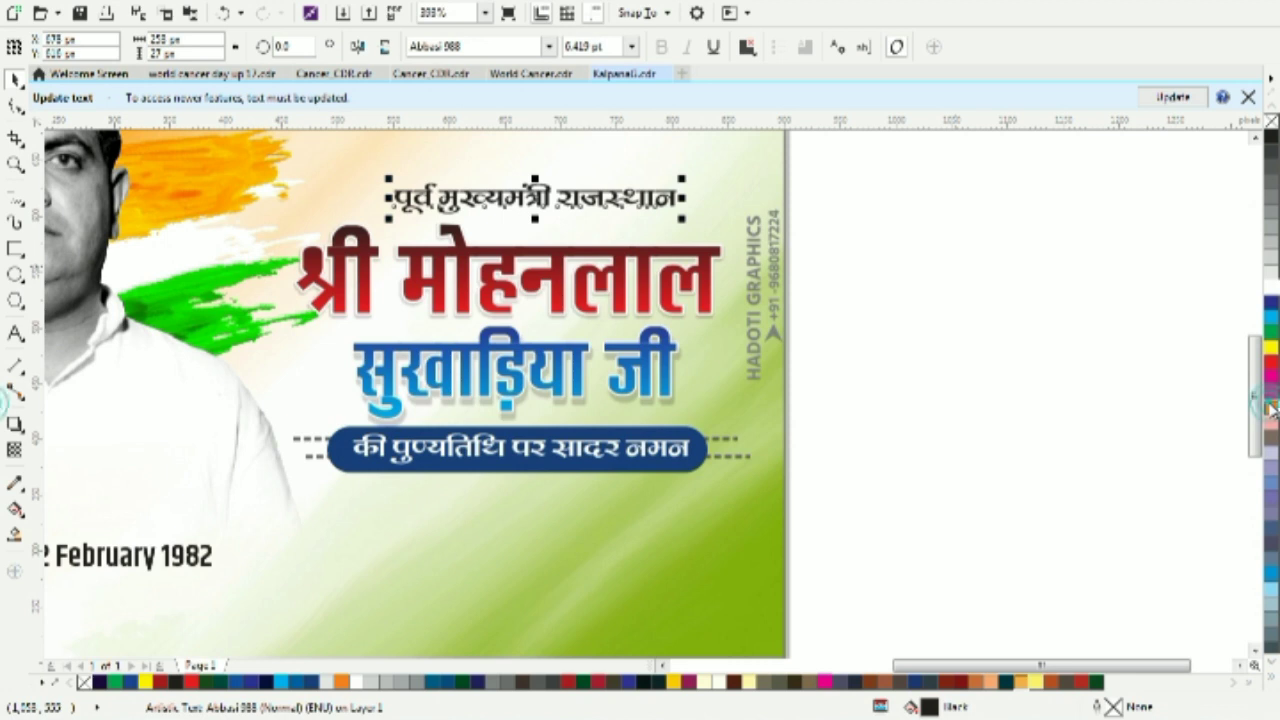
{"action": "left_click_drag", "start_coordinate": [1271, 402], "coordinate": [1272, 410]}
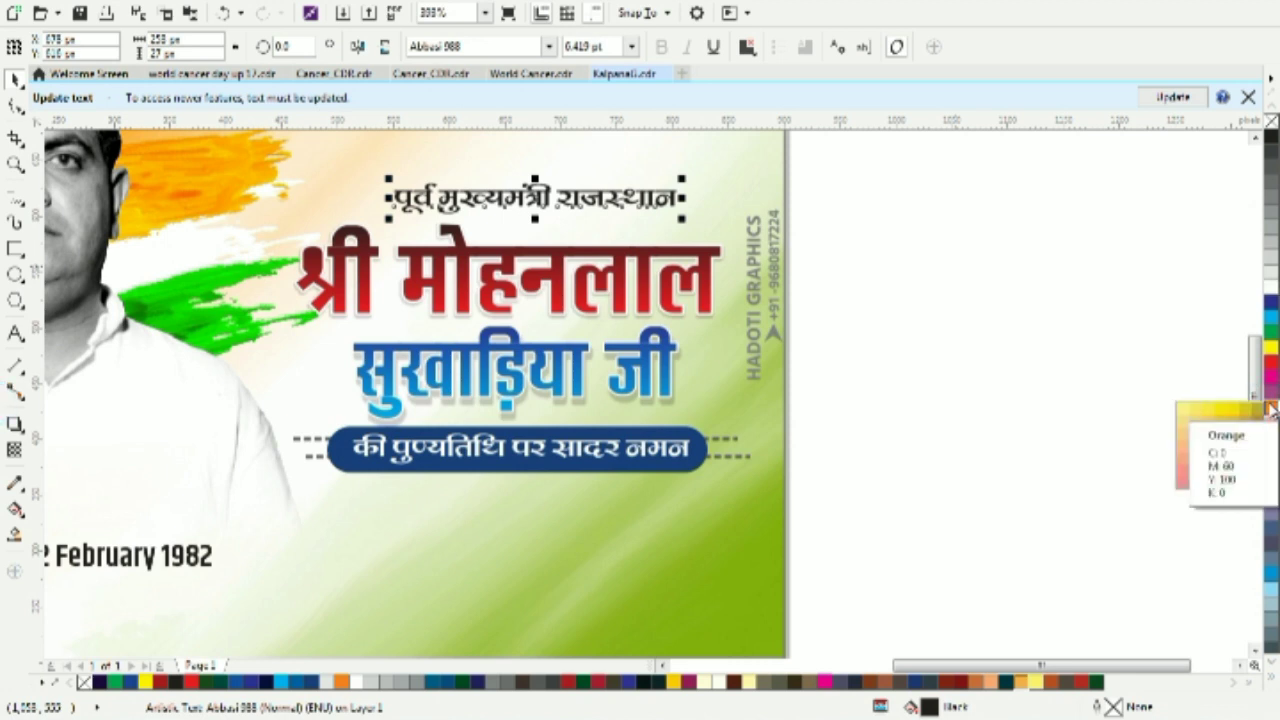
{"action": "left_click", "coordinate": [1257, 458]}
{"action": "left_click", "coordinate": [984, 349]}
{"action": "key", "text": "F4"}
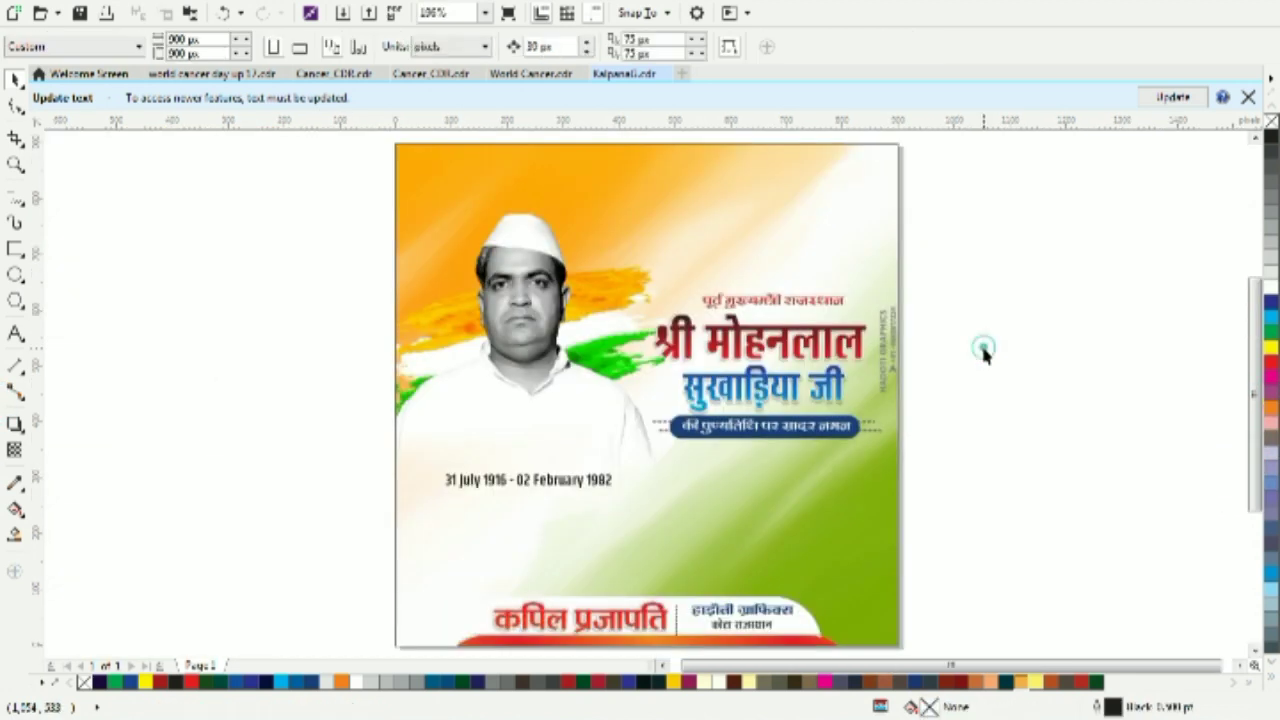
Import the flower-17-sm image from the Birthday PNG folder and place it about 170 px wide beneath the blue tribute banner
{"action": "left_click", "coordinate": [22, 4]}
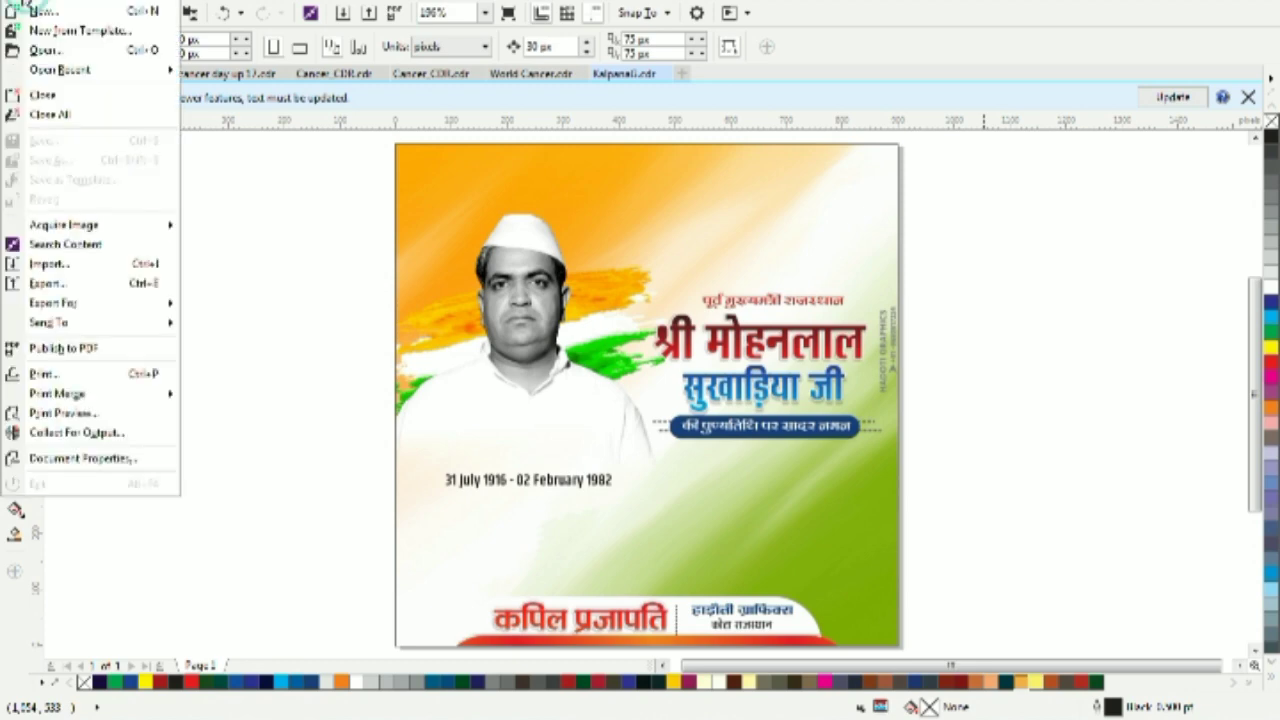
{"action": "left_click", "coordinate": [57, 272]}
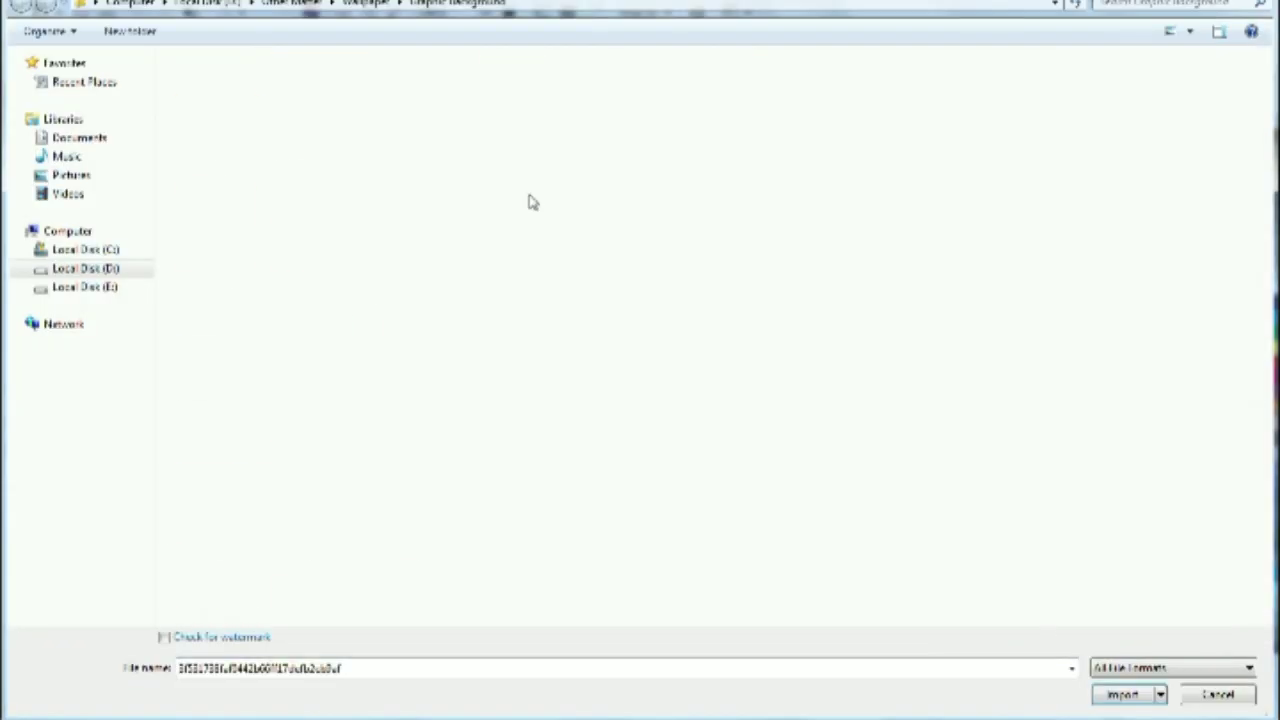
{"action": "key", "text": "BackSpace"}
{"action": "key", "text": "BackSpace"}
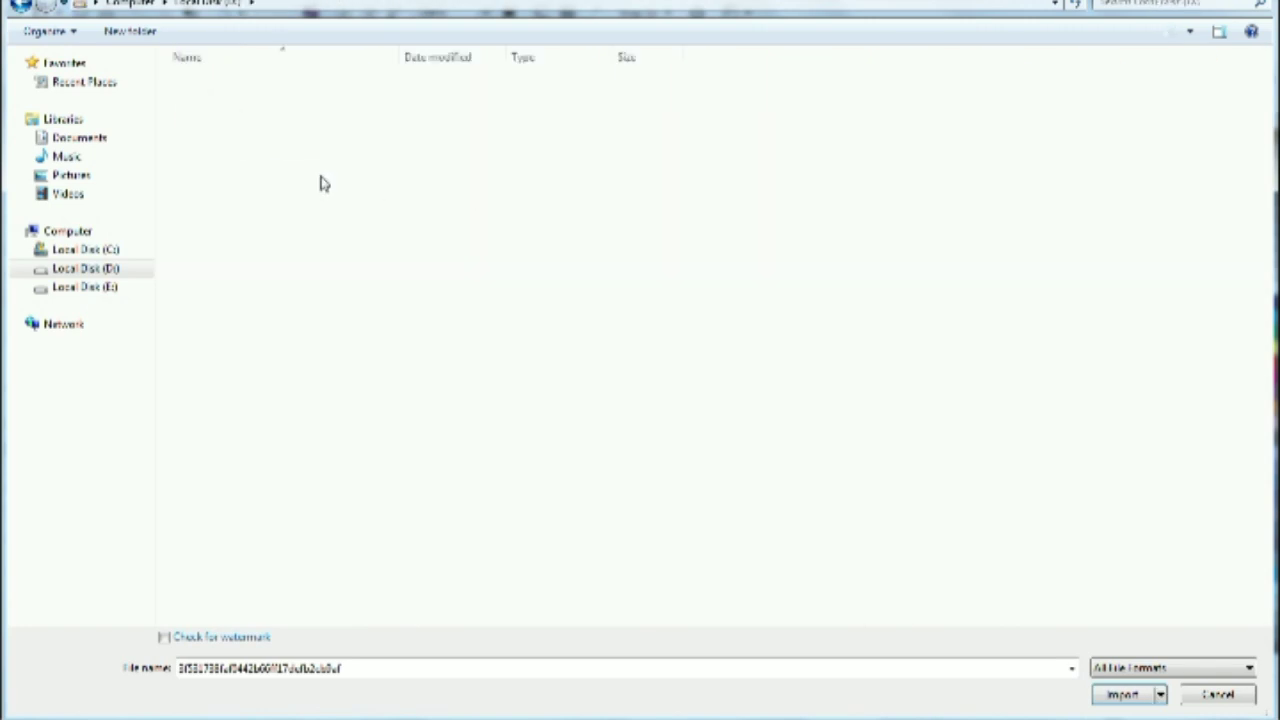
{"action": "double_click", "coordinate": [203, 120]}
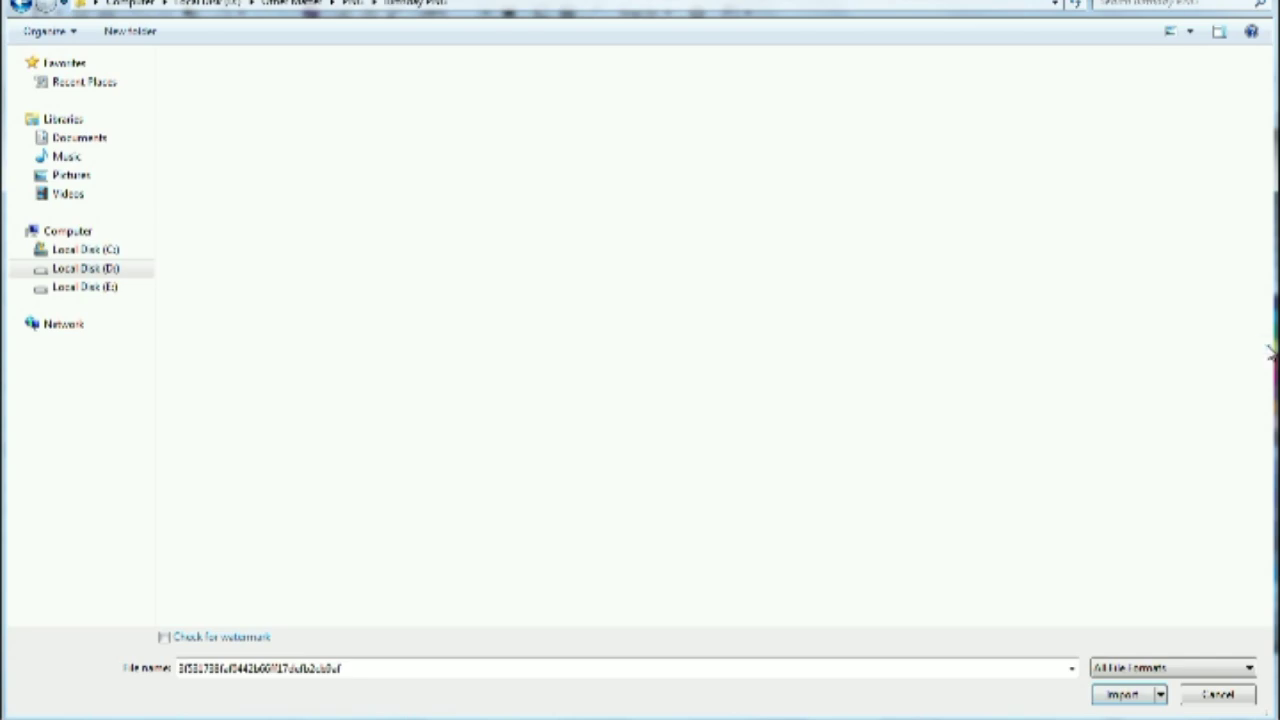
{"action": "double_click", "coordinate": [512, 250]}
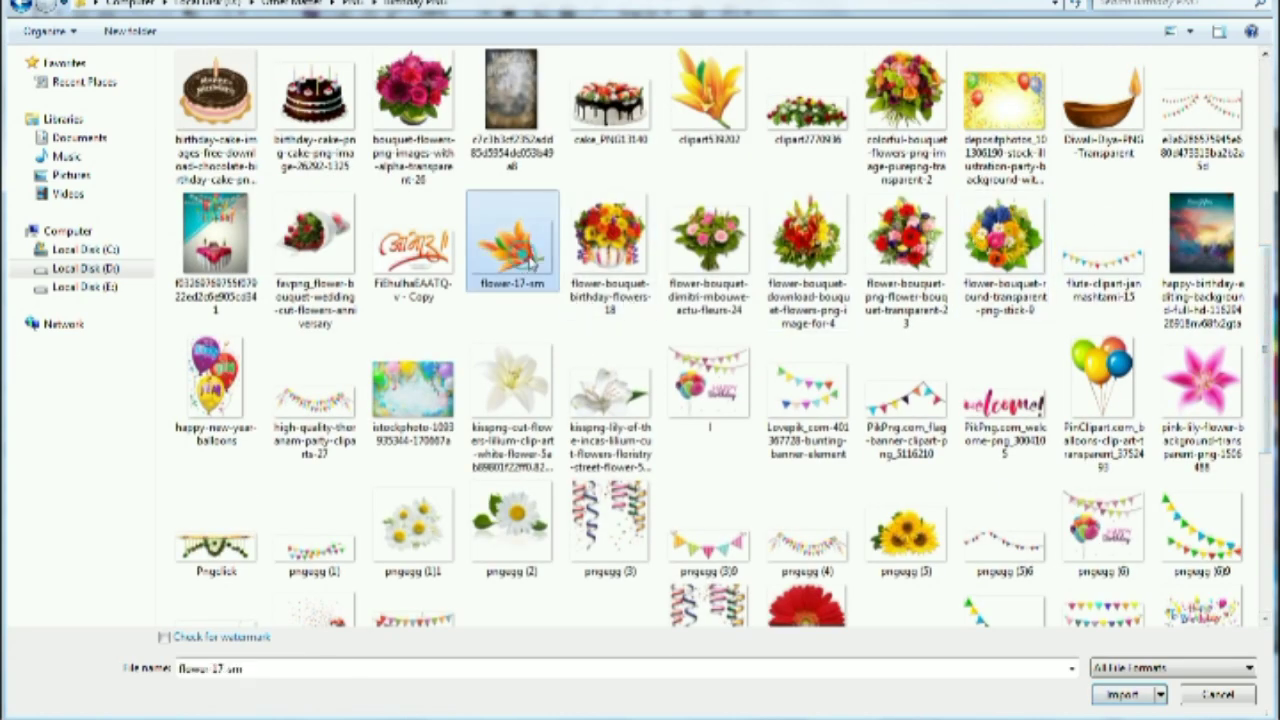
{"action": "left_click_drag", "start_coordinate": [640, 462], "coordinate": [736, 534]}
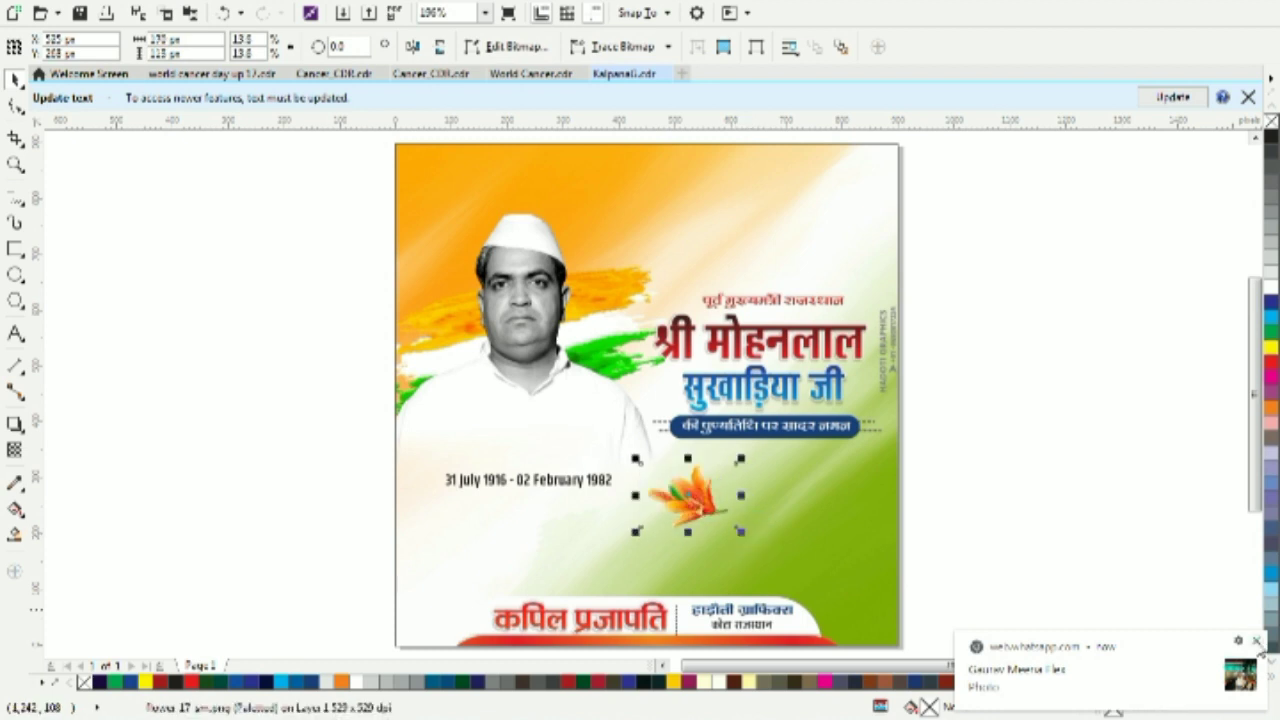
{"action": "left_click", "coordinate": [1256, 641]}
{"action": "left_click", "coordinate": [993, 431]}
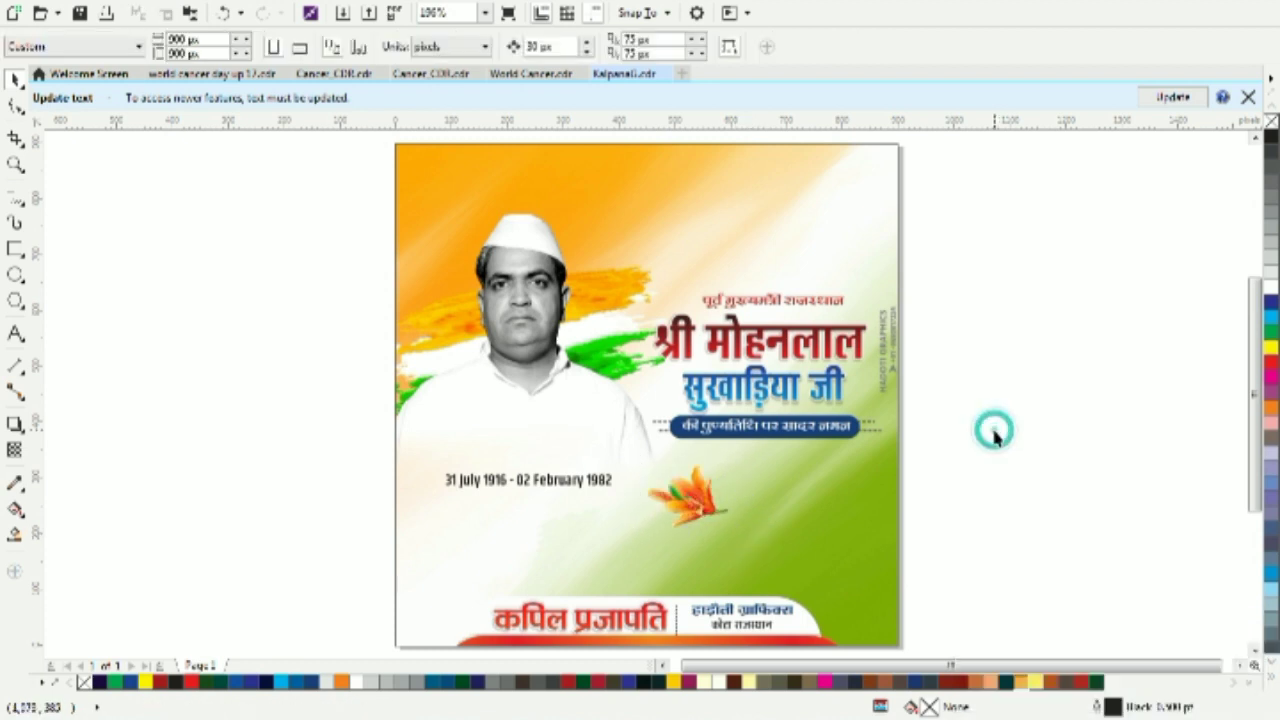
Enlarge the portrait slightly inside the poster's clipping frame, keeping its lower edge in place
{"action": "double_click", "coordinate": [557, 299]}
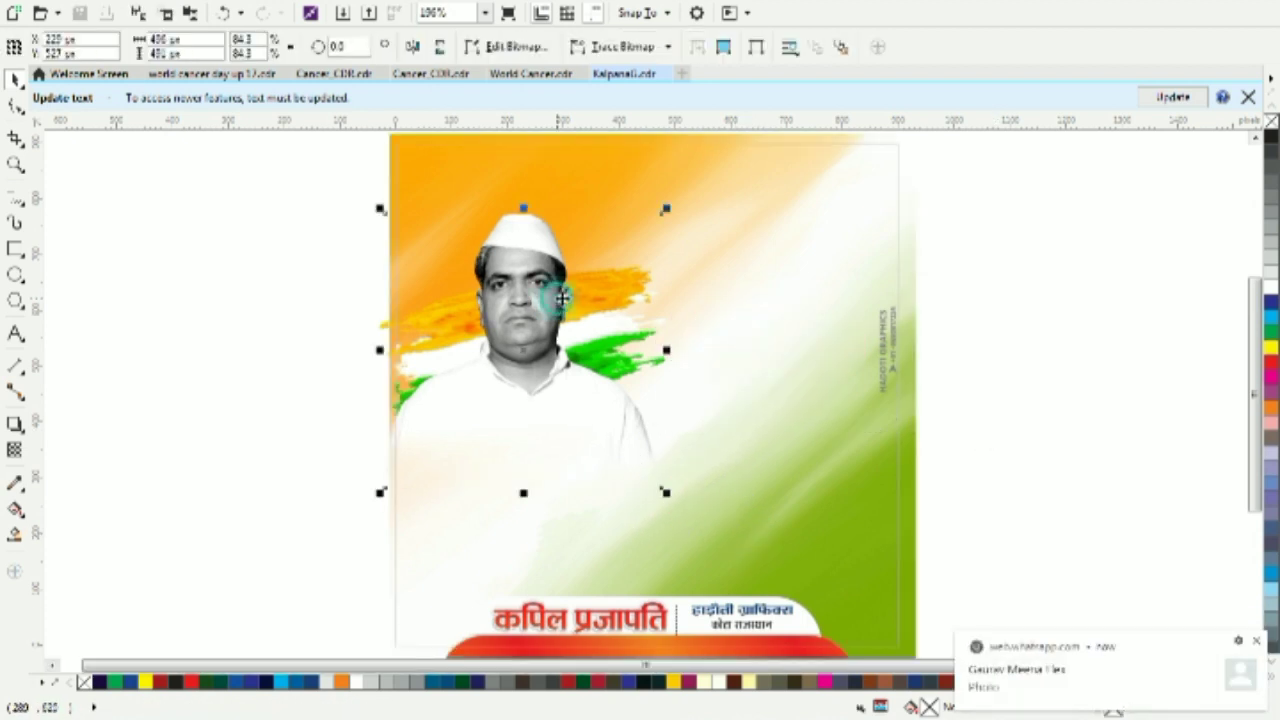
{"action": "left_click_drag", "start_coordinate": [670, 208], "coordinate": [698, 180]}
{"action": "left_click", "coordinate": [1085, 205], "text": "ctrl"}
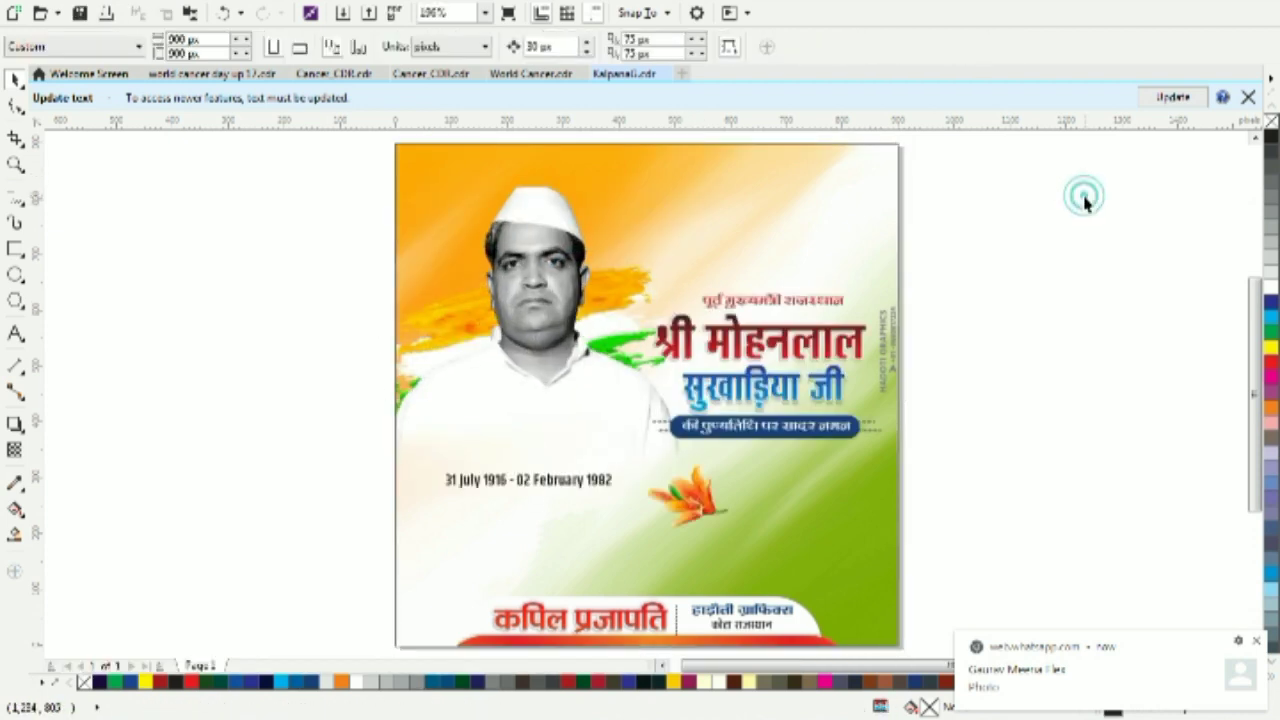
{"action": "left_click", "coordinate": [1047, 474]}
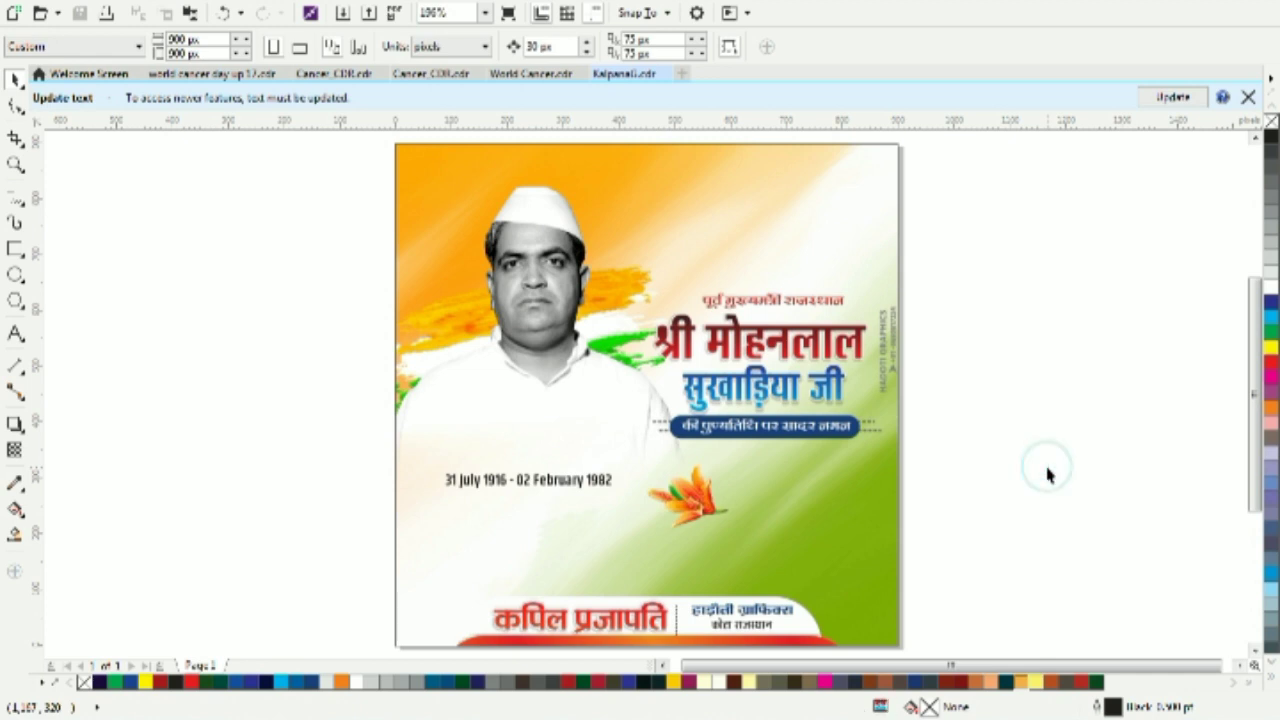
{"action": "right_click", "coordinate": [1090, 718]}
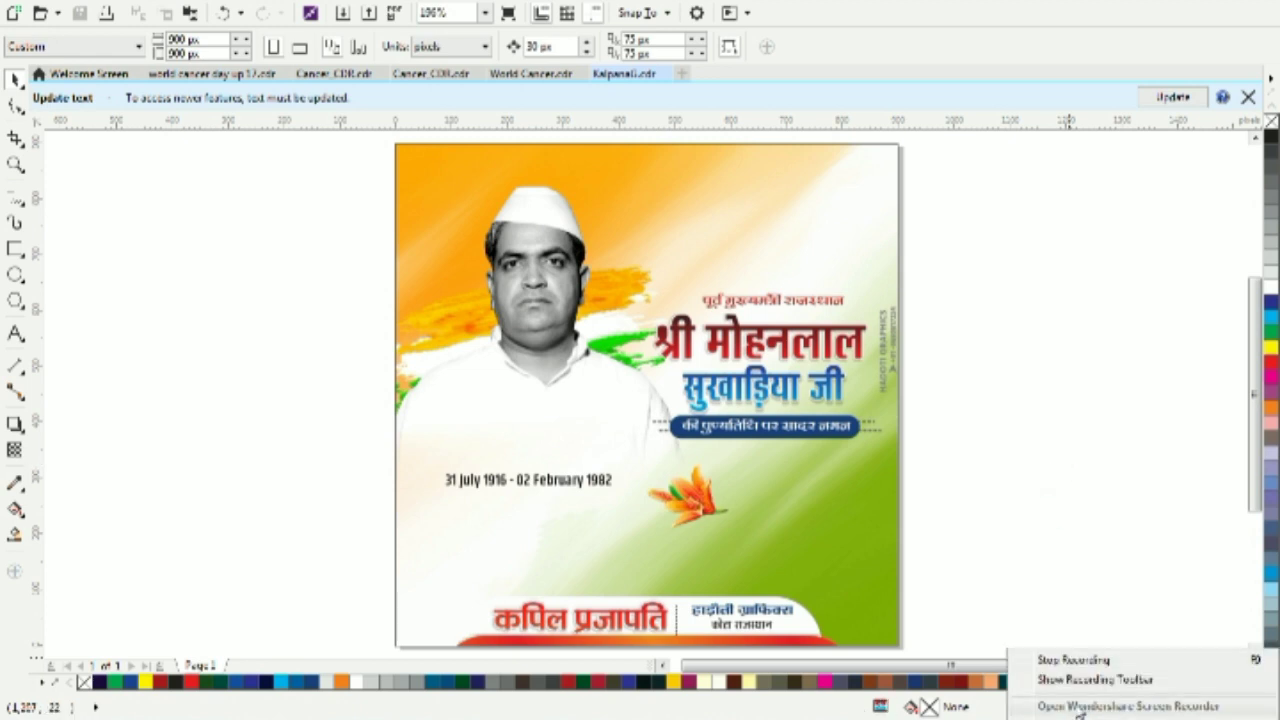
{"action": "left_click", "coordinate": [1080, 681]}
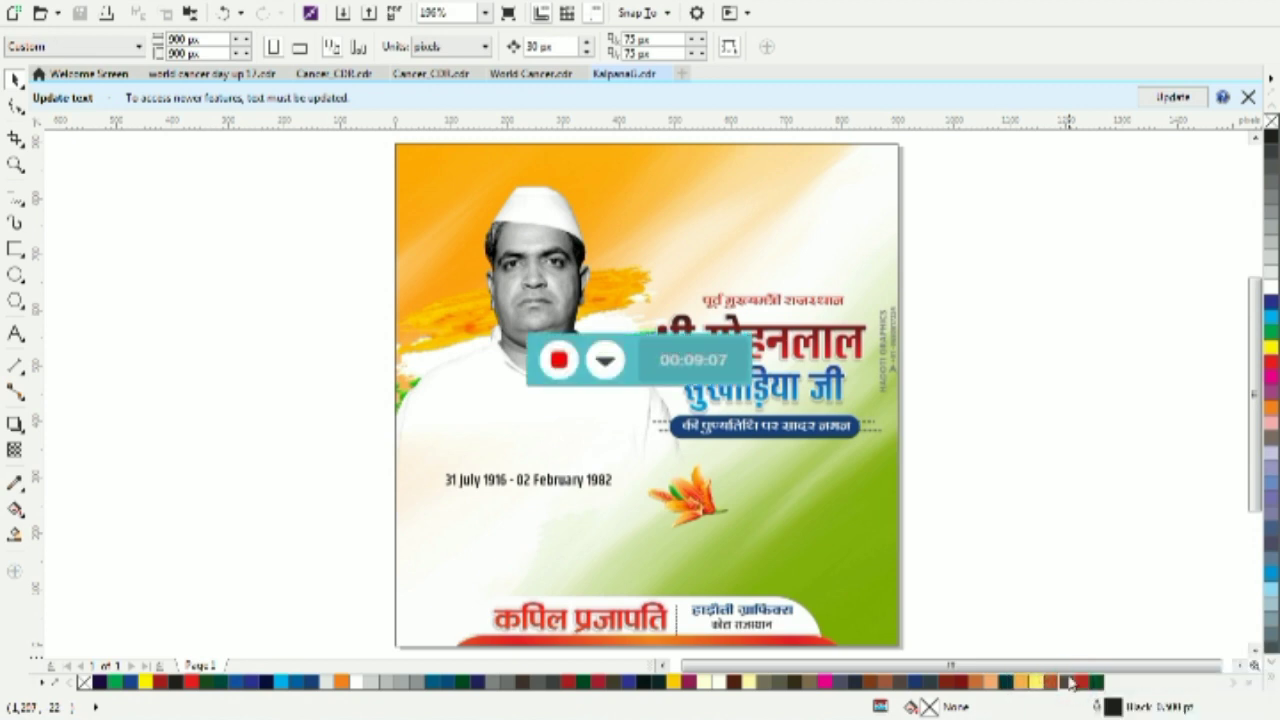